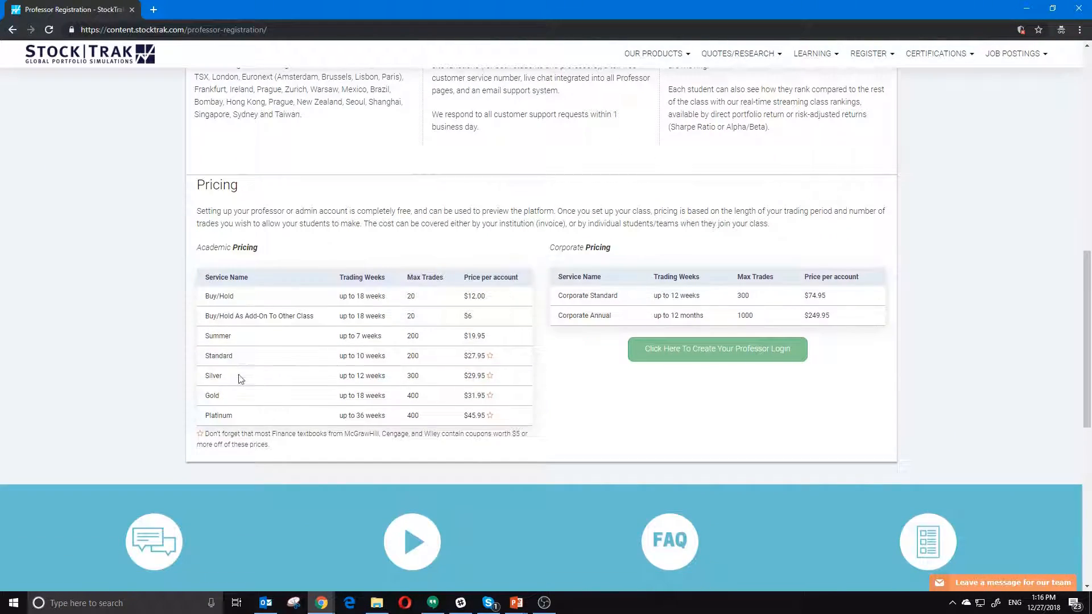
- Open the professor registration form for the market game
{"action": "left_click", "coordinate": [719, 352]}
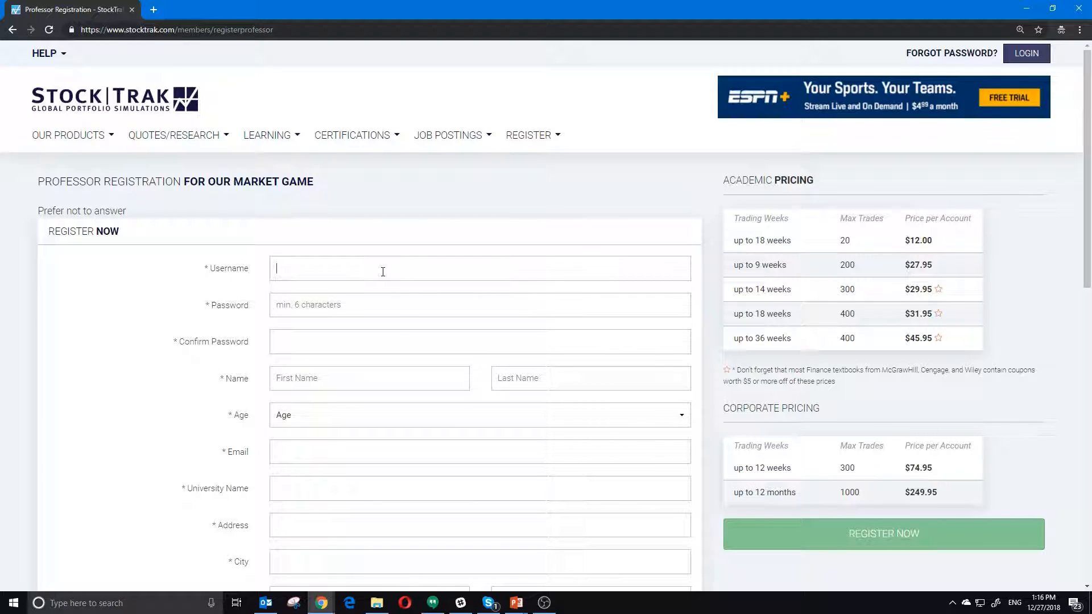
- Enter the login, password and professor's name, and choose the 25 - 34 age range
{"action": "type", "text": "*"}
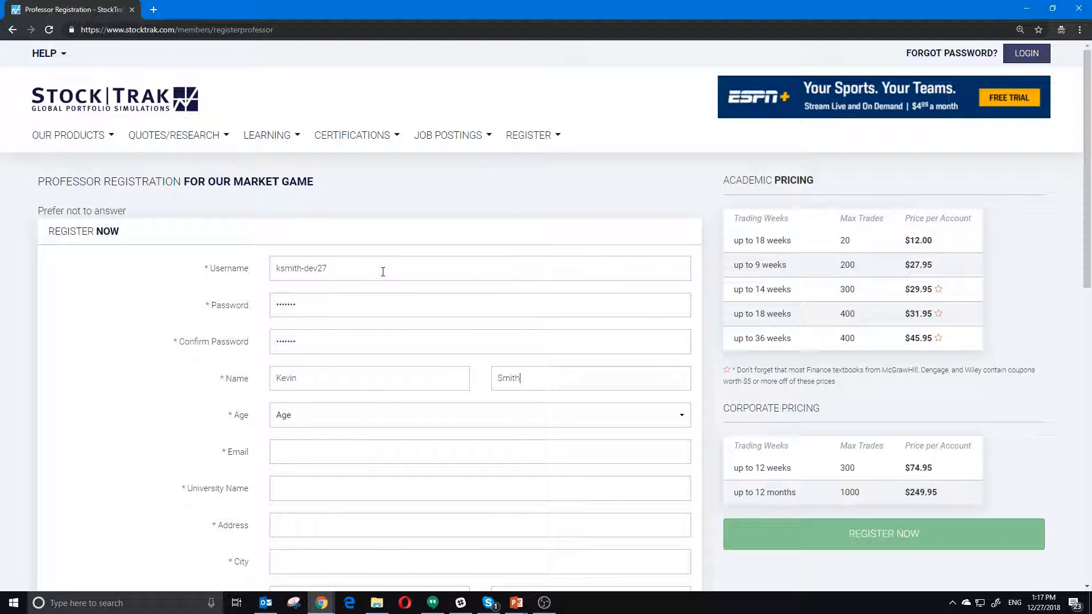
{"action": "scroll", "coordinate": [383, 272], "scroll_direction": "down", "scroll_amount": 3}
{"action": "left_click", "coordinate": [319, 267]}
{"action": "left_click", "coordinate": [316, 313]}
- Fill in the contact e-mail, the university name and the phone number
{"action": "left_click", "coordinate": [313, 301]}
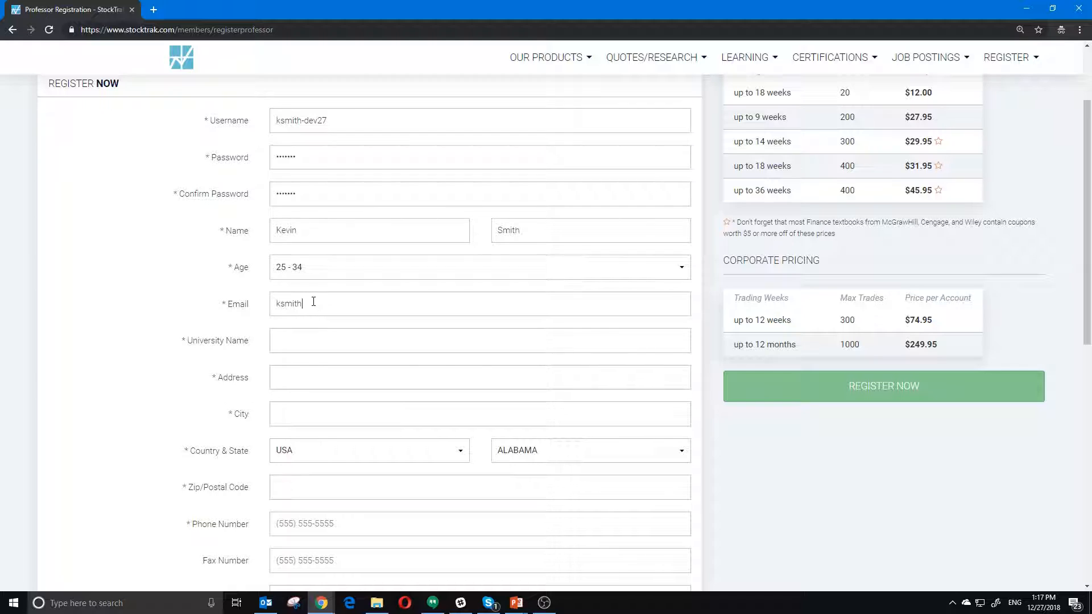
{"action": "key", "text": "Tab"}
{"action": "type", "text": "234234"}
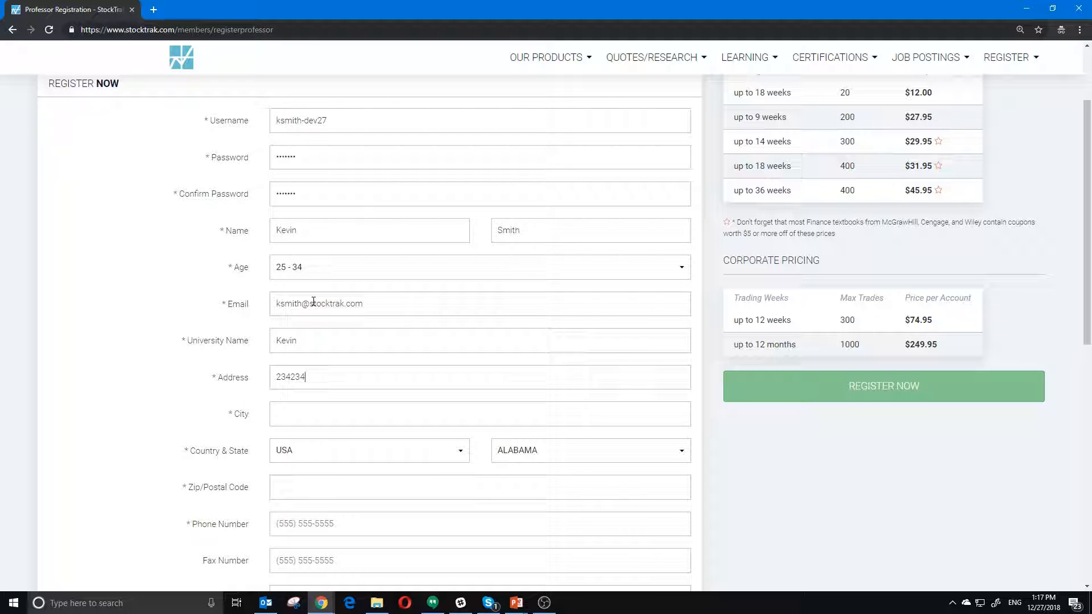
{"action": "type", "text": "Chicago"}
{"action": "type", "text": "5555"}
{"action": "key", "text": "Tab"}
{"action": "type", "text": "5"}
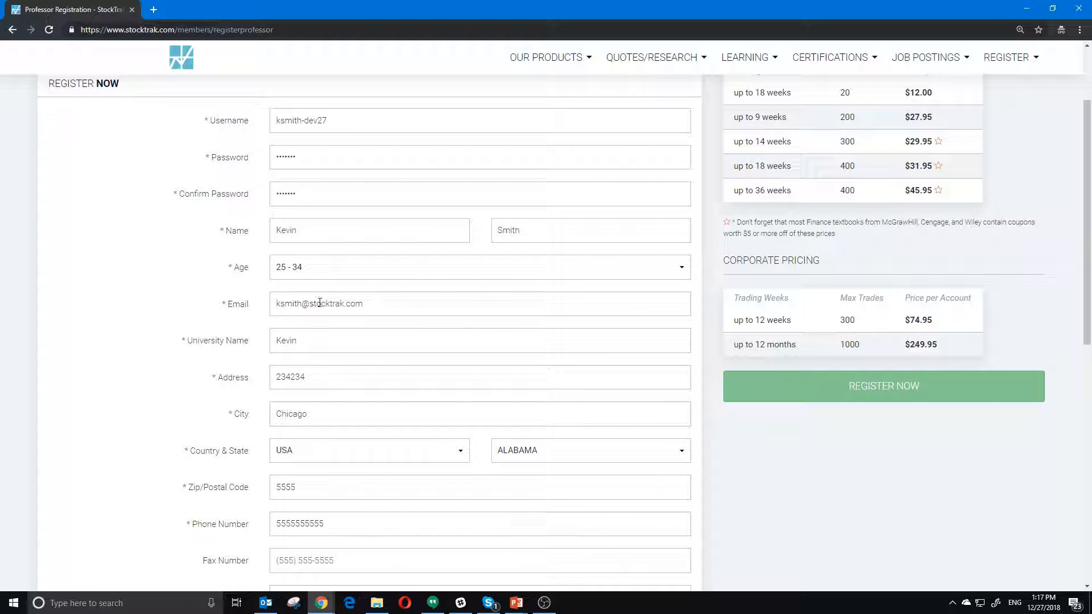
- Accept the terms and privacy policy and submit the professor registration
{"action": "scroll", "coordinate": [320, 302], "scroll_direction": "down", "scroll_amount": 4}
{"action": "left_click", "coordinate": [274, 446]}
{"action": "left_click", "coordinate": [652, 506]}
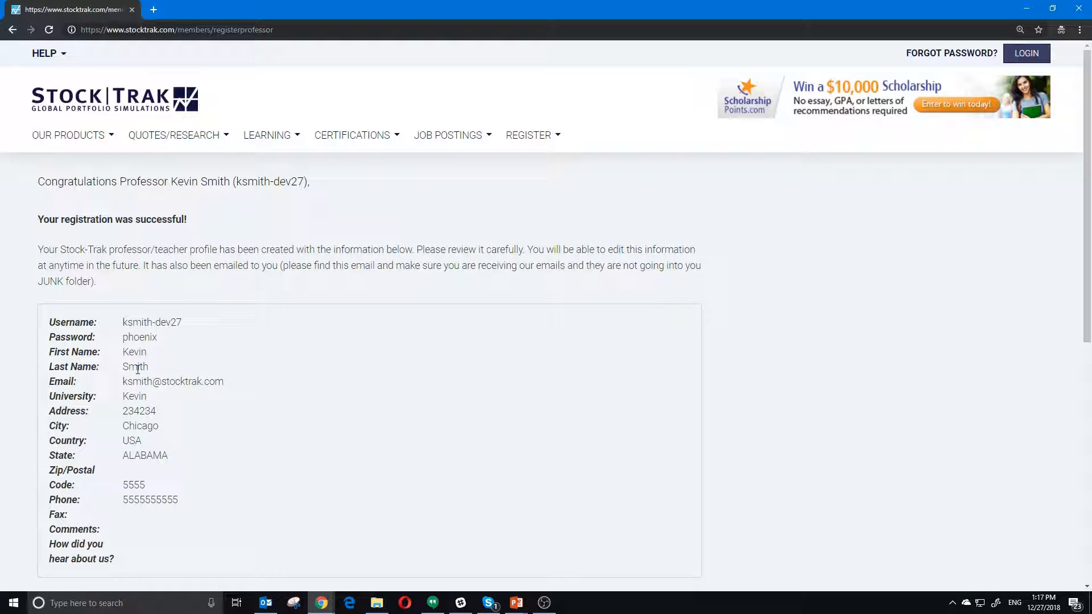
- Dismiss the e-mail notification and continue from the registration summary to Register New Class
{"action": "scroll", "coordinate": [161, 398], "scroll_direction": "down", "scroll_amount": 1}
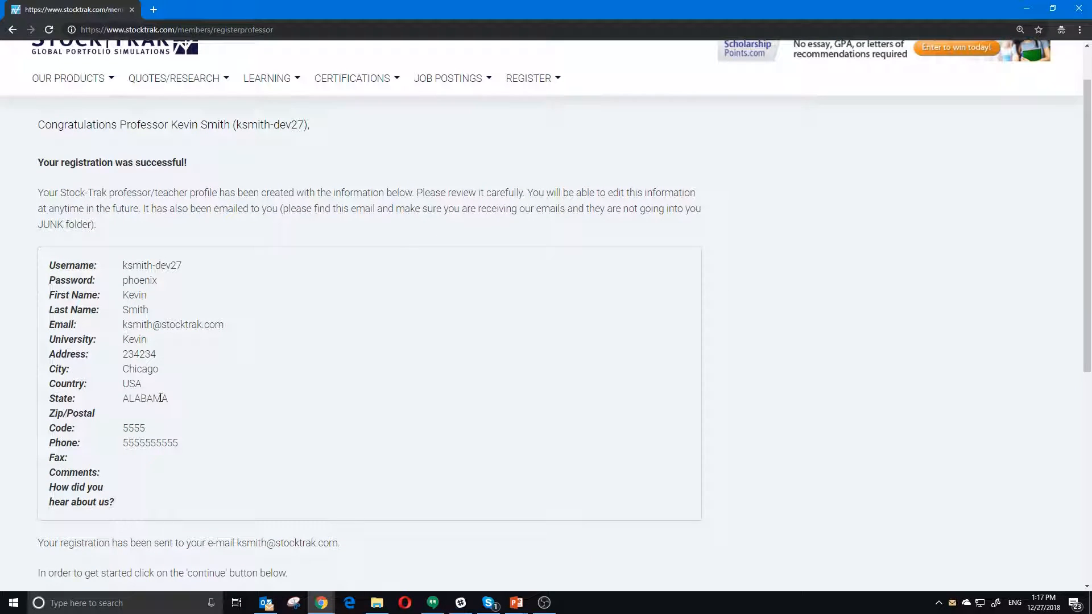
{"action": "scroll", "coordinate": [161, 397], "scroll_direction": "down", "scroll_amount": 2}
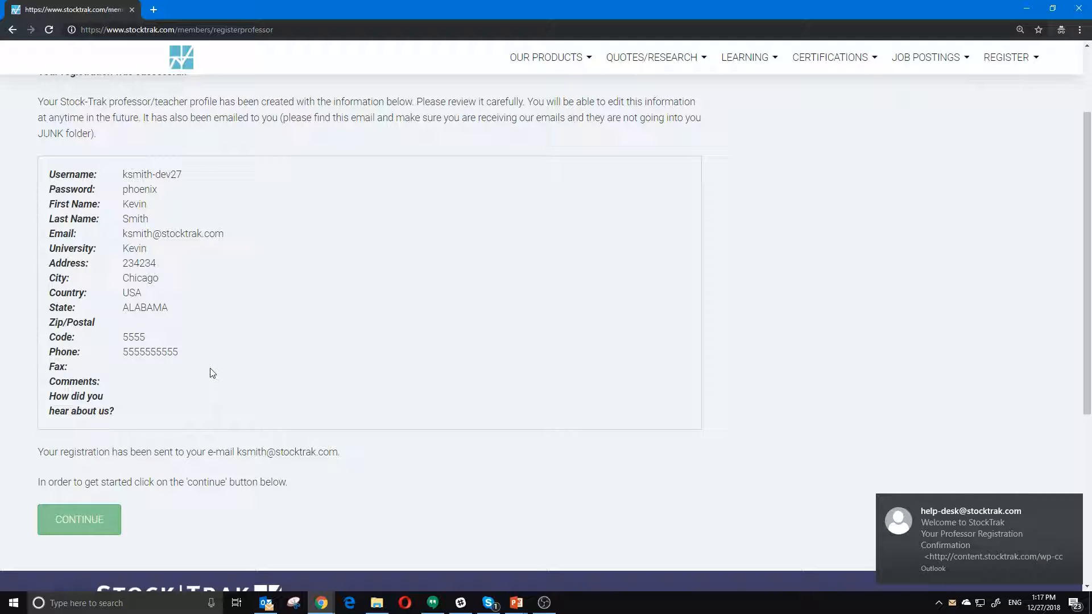
{"action": "left_click", "coordinate": [1074, 504]}
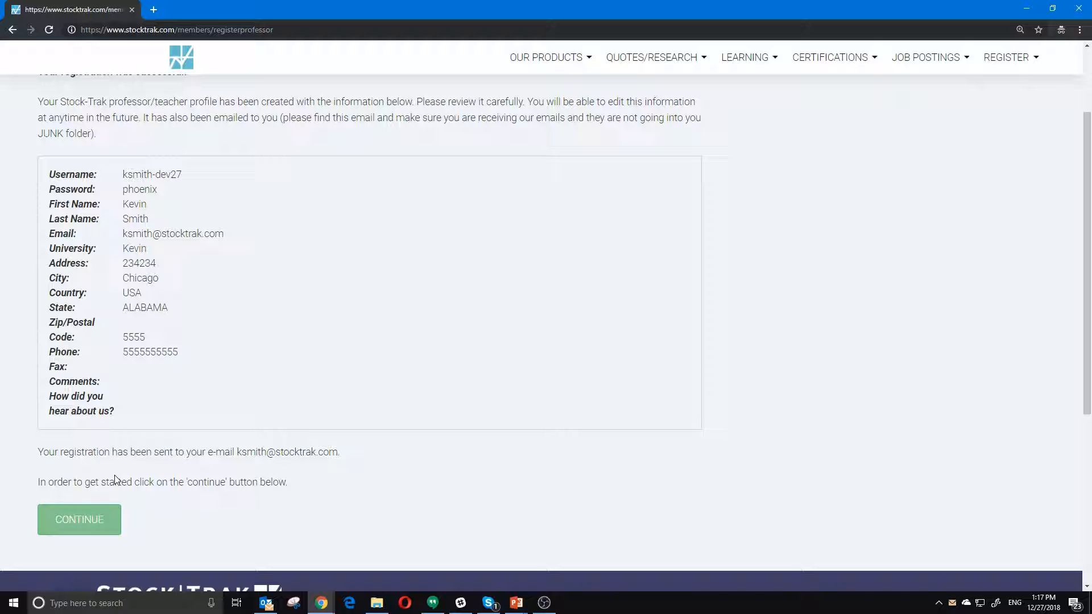
{"action": "left_click", "coordinate": [85, 522]}
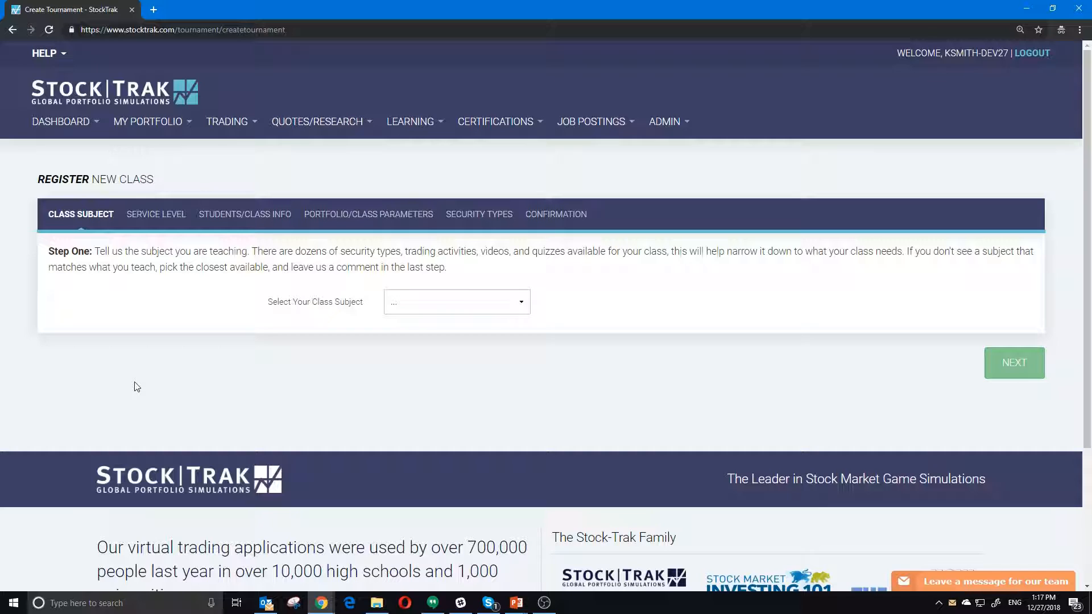
- Choose Investments as the class subject and advance to the Service Level step
{"action": "left_click", "coordinate": [422, 295]}
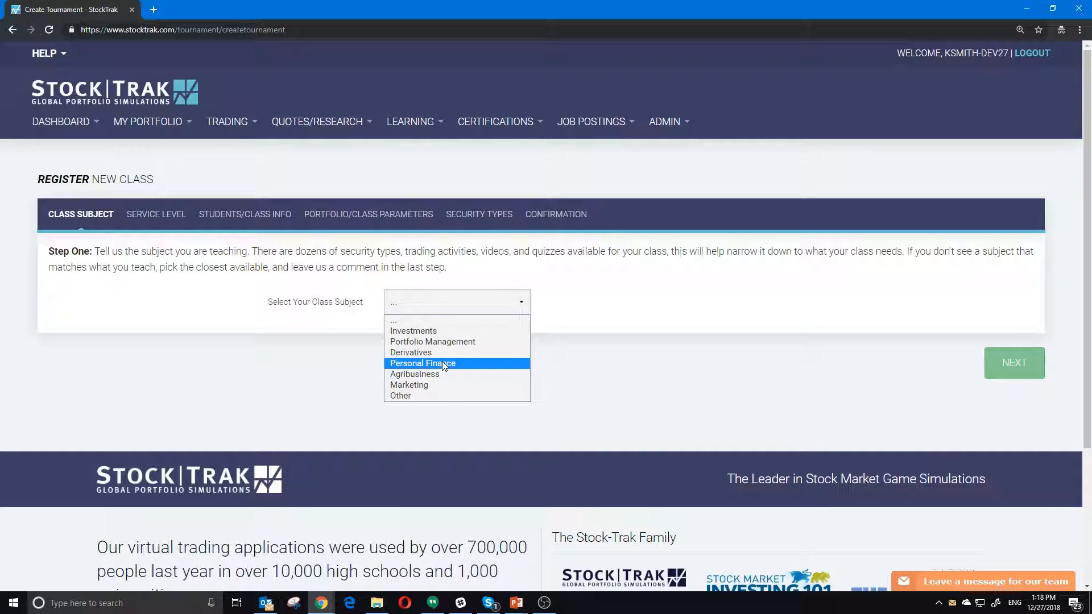
{"action": "left_click", "coordinate": [458, 332]}
{"action": "left_click", "coordinate": [1017, 364]}
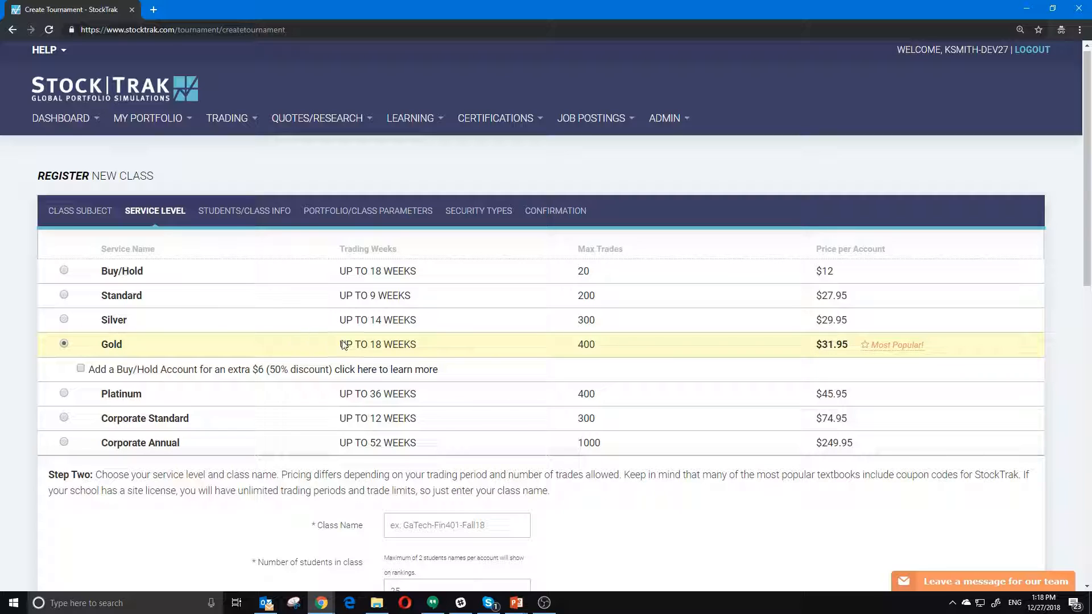
{"action": "left_click_drag", "start_coordinate": [372, 344], "coordinate": [422, 345]}
{"action": "left_click", "coordinate": [424, 345]}
{"action": "double_click", "coordinate": [580, 345]}
{"action": "left_click", "coordinate": [605, 348]}
{"action": "scroll", "coordinate": [293, 325], "scroll_direction": "down", "scroll_amount": 3}
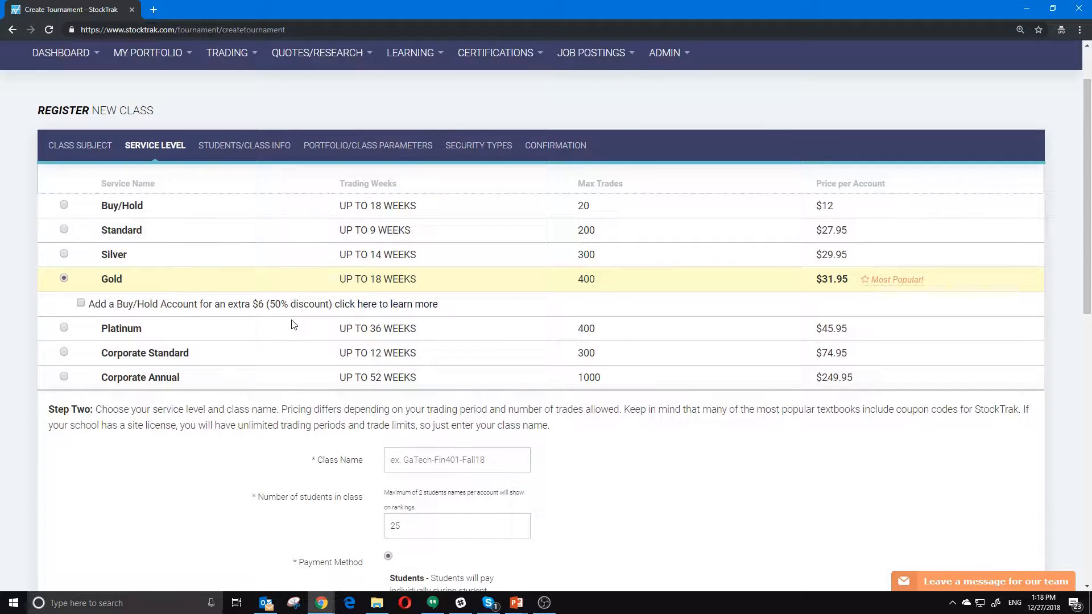
{"action": "scroll", "coordinate": [292, 325], "scroll_direction": "down", "scroll_amount": 1}
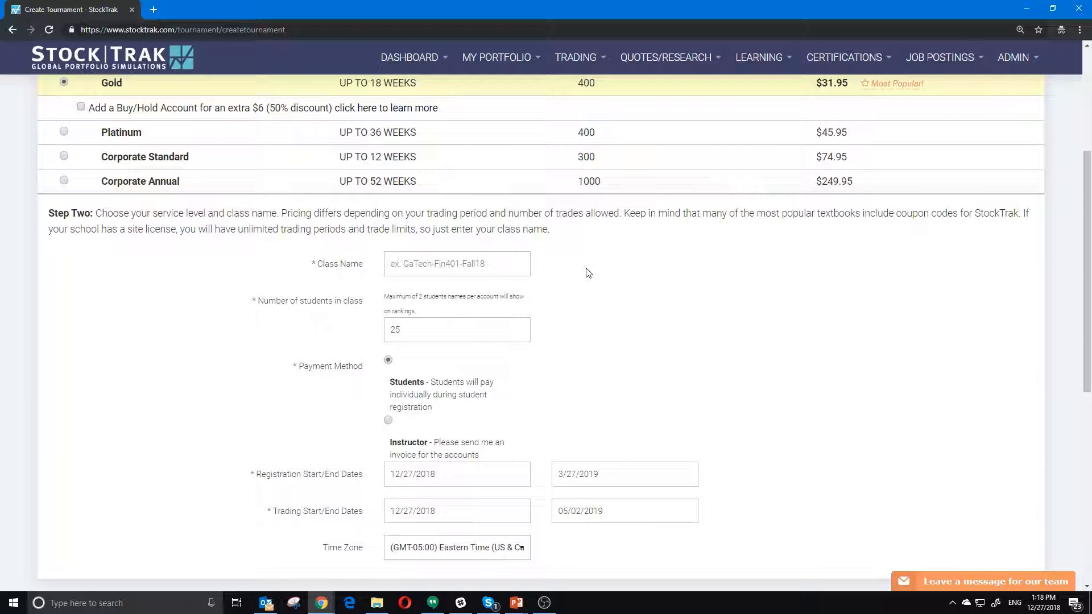
- Enter the class name and keep the number of students at 25
{"action": "type", "text": "ksmithfall2018"}
{"action": "key", "text": "Tab"}
{"action": "scroll", "coordinate": [565, 273], "scroll_direction": "down", "scroll_amount": 1}
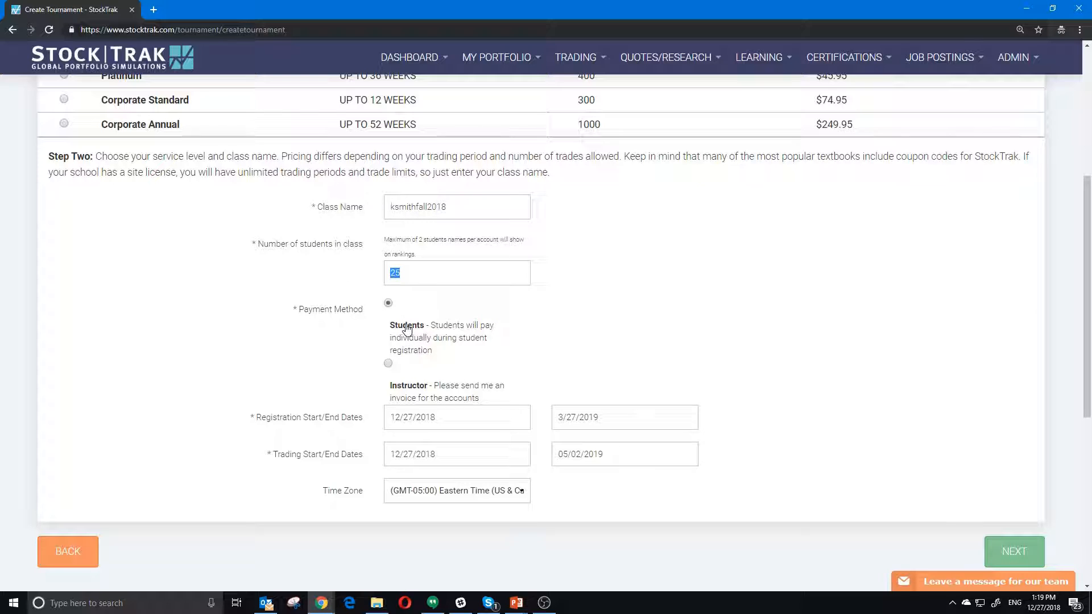
{"action": "left_click", "coordinate": [439, 262]}
- Try instructor invoicing, then set the payment method back to students paying individually
{"action": "left_click", "coordinate": [388, 364]}
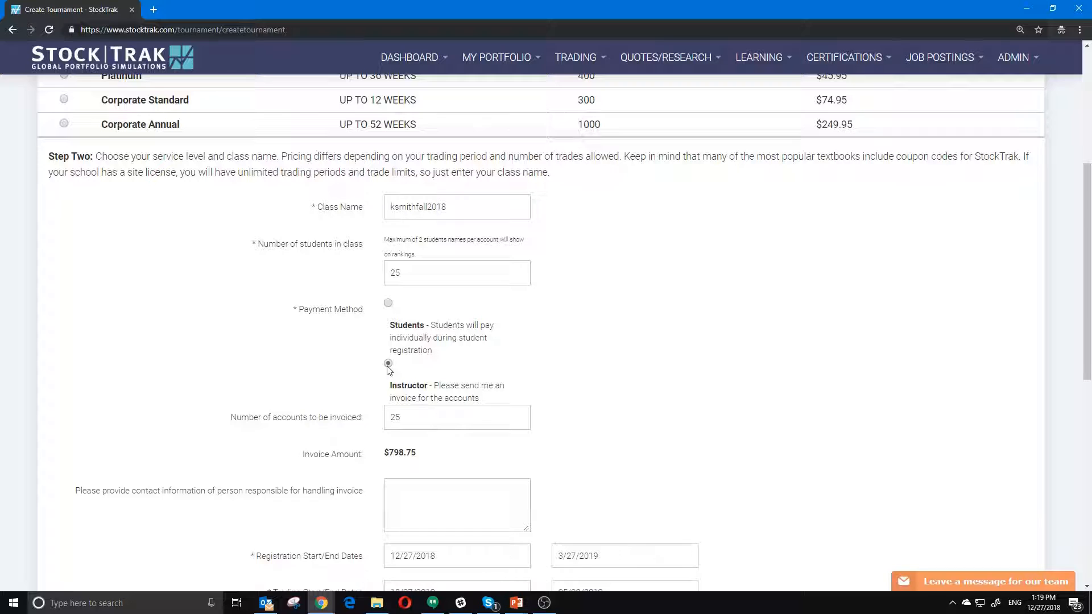
{"action": "scroll", "coordinate": [389, 369], "scroll_direction": "down", "scroll_amount": 2}
{"action": "double_click", "coordinate": [398, 304]}
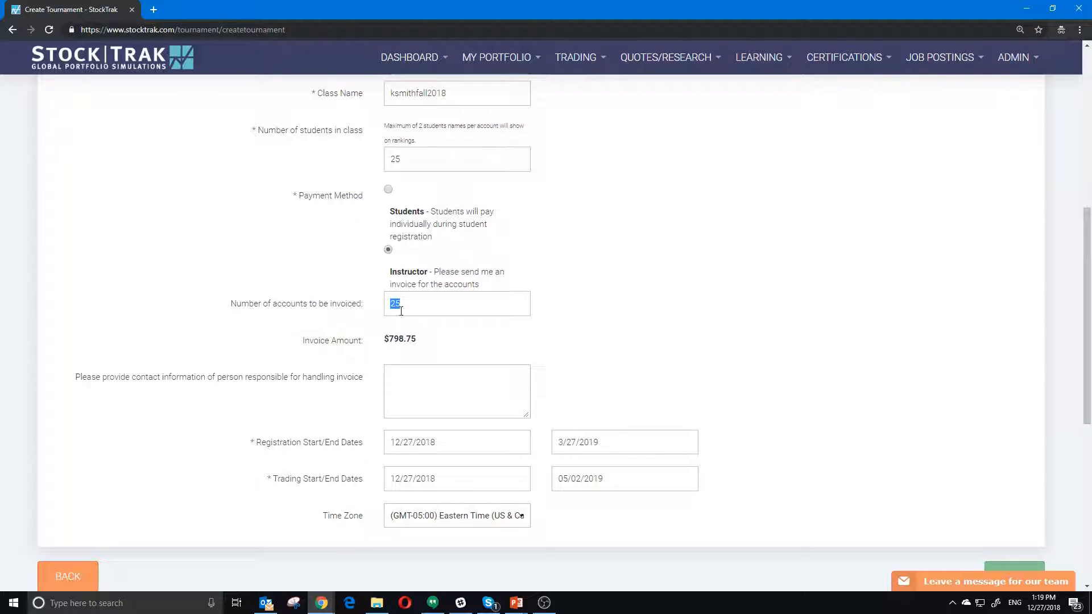
{"action": "left_click", "coordinate": [423, 305]}
{"action": "scroll", "coordinate": [422, 396], "scroll_direction": "up", "scroll_amount": 1}
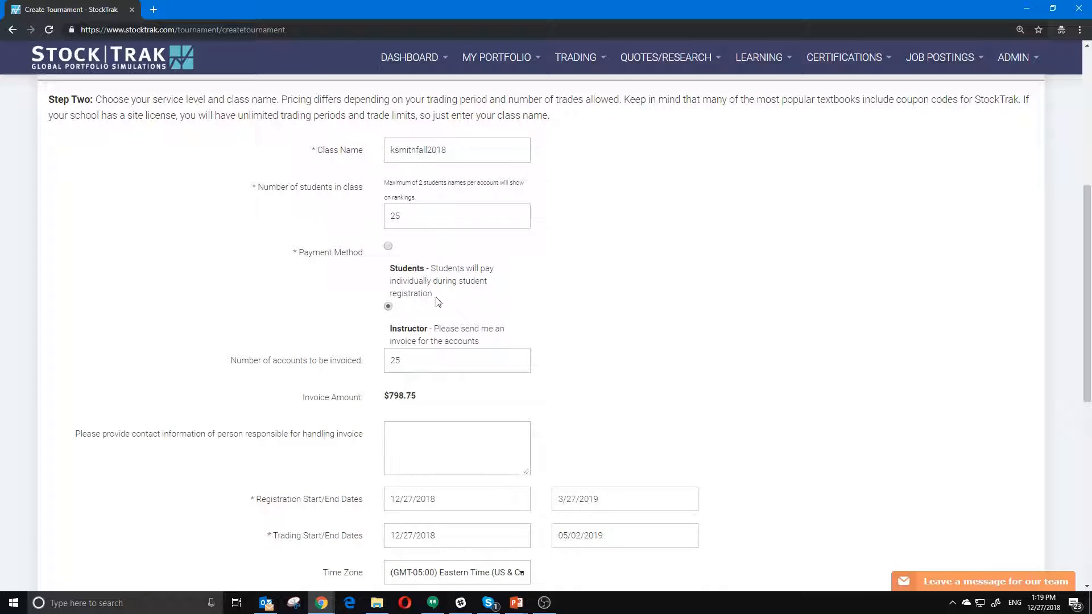
{"action": "left_click", "coordinate": [389, 246]}
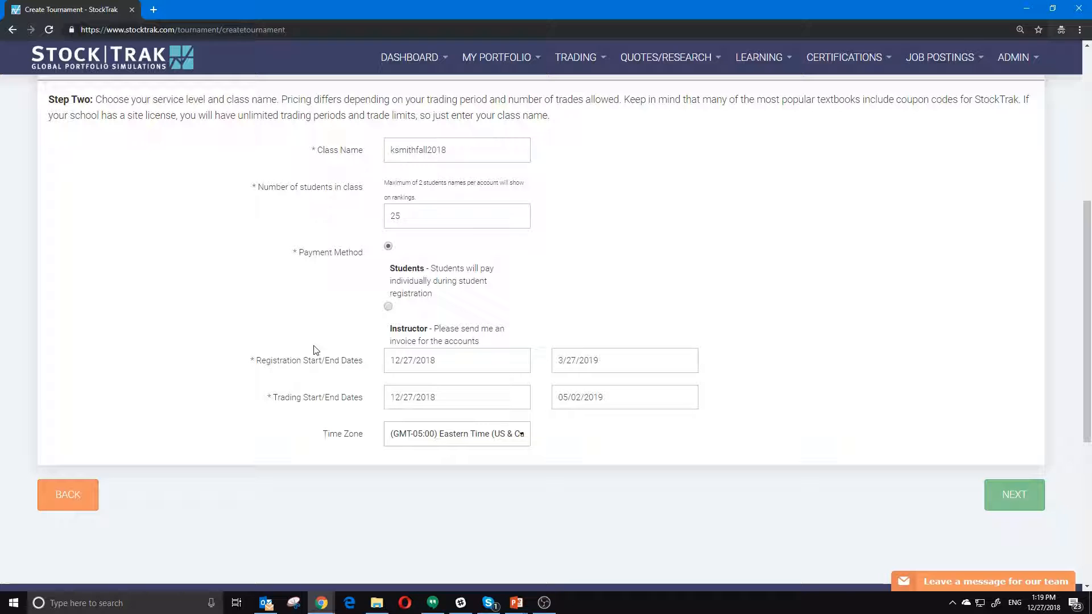
{"action": "scroll", "coordinate": [296, 319], "scroll_direction": "down", "scroll_amount": 1}
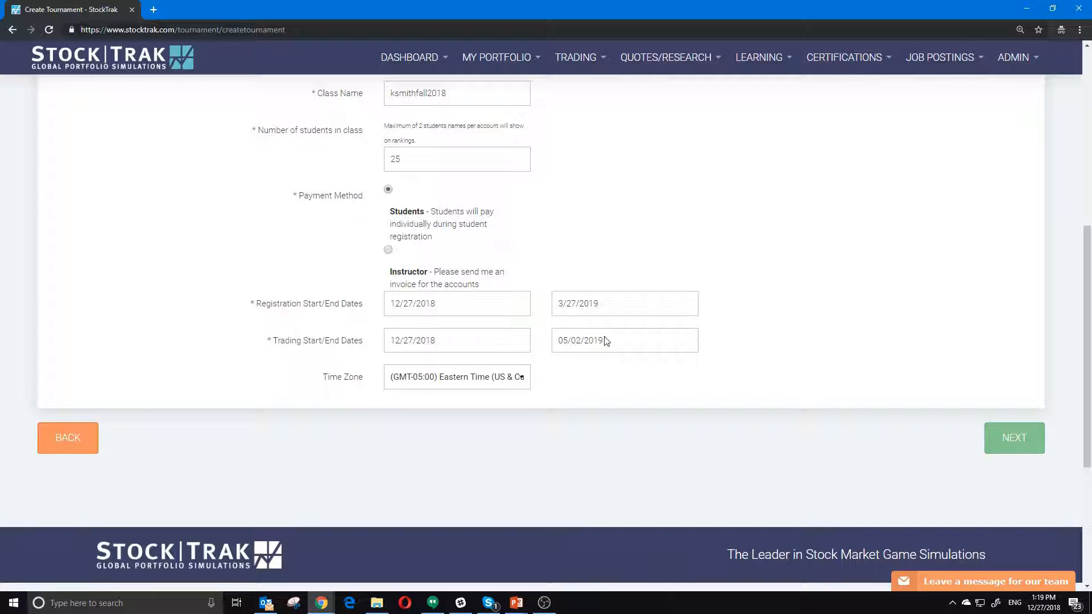
- Keep the time zone at Eastern Time and advance to the Students/Class Info step
{"action": "left_click", "coordinate": [512, 380]}
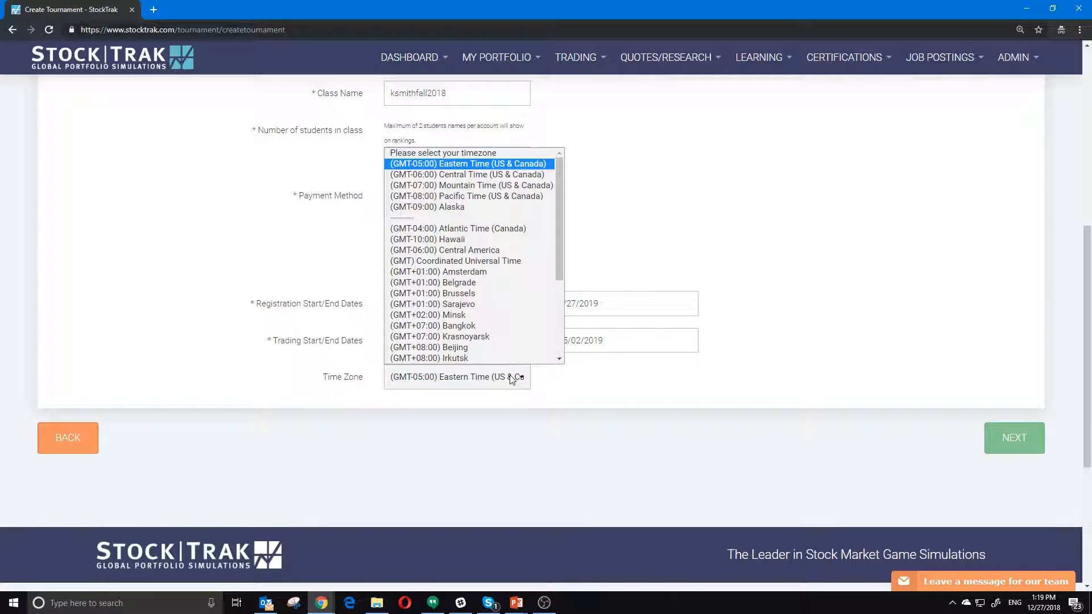
{"action": "left_click_drag", "start_coordinate": [561, 254], "coordinate": [558, 344]}
{"action": "left_click", "coordinate": [588, 400]}
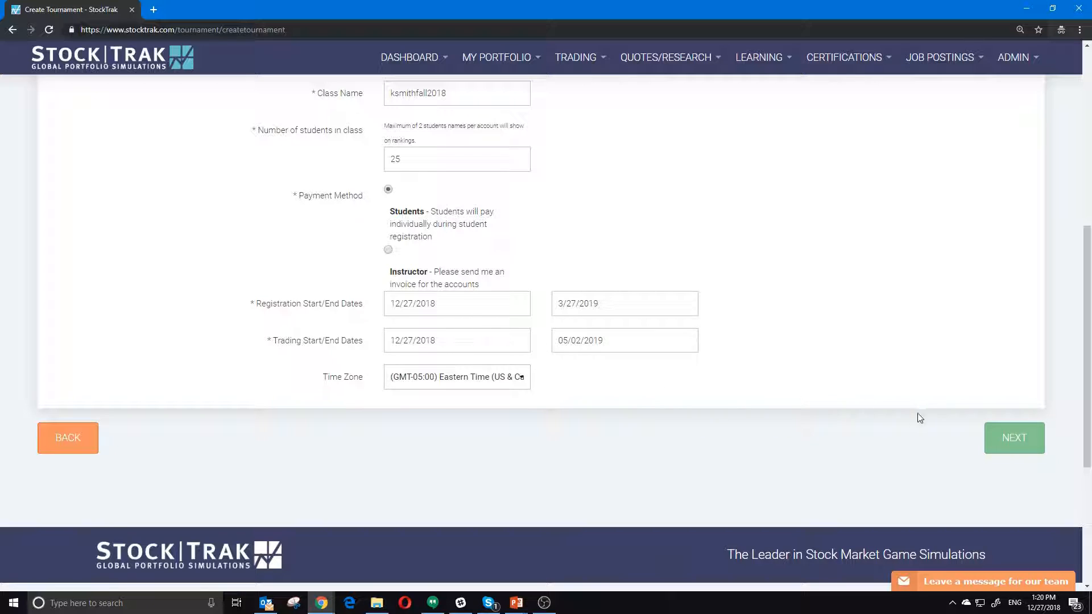
{"action": "left_click", "coordinate": [1010, 438]}
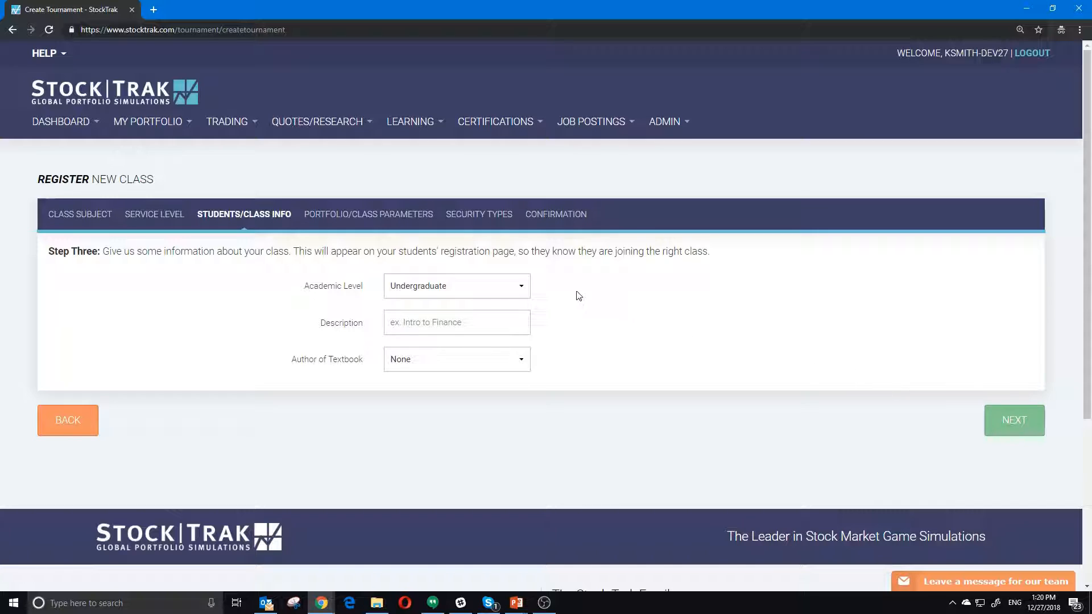
- Enter the description 'Period 3 Investments' and keep the academic level Undergraduate
{"action": "left_click", "coordinate": [450, 289]}
{"action": "left_click", "coordinate": [438, 302]}
{"action": "left_click", "coordinate": [446, 324]}
{"action": "type", "text": "Period 3 Investments"}
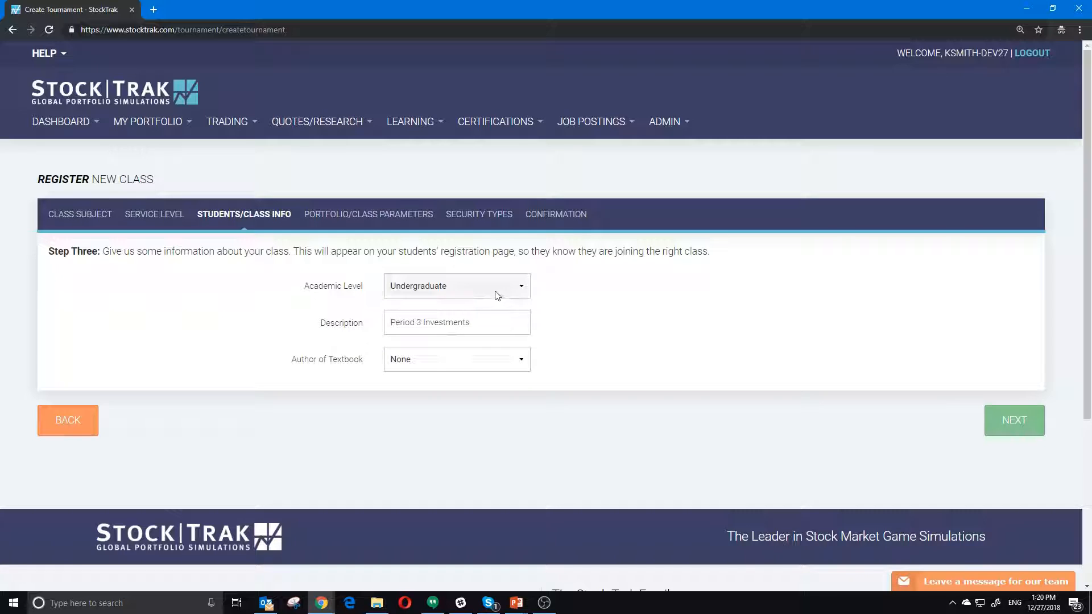
{"action": "left_click", "coordinate": [497, 292]}
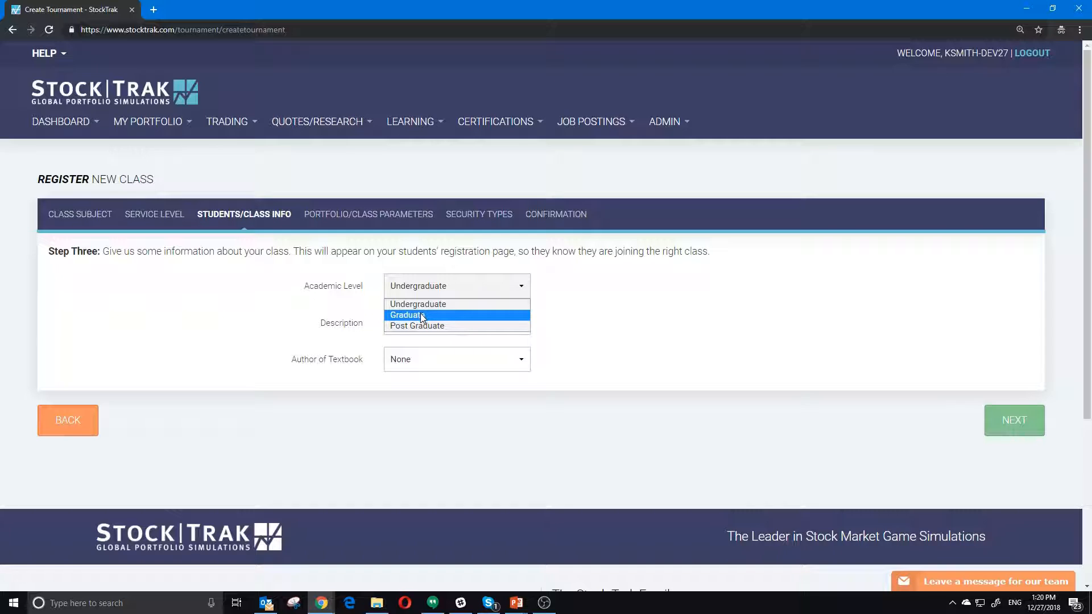
{"action": "left_click", "coordinate": [631, 338]}
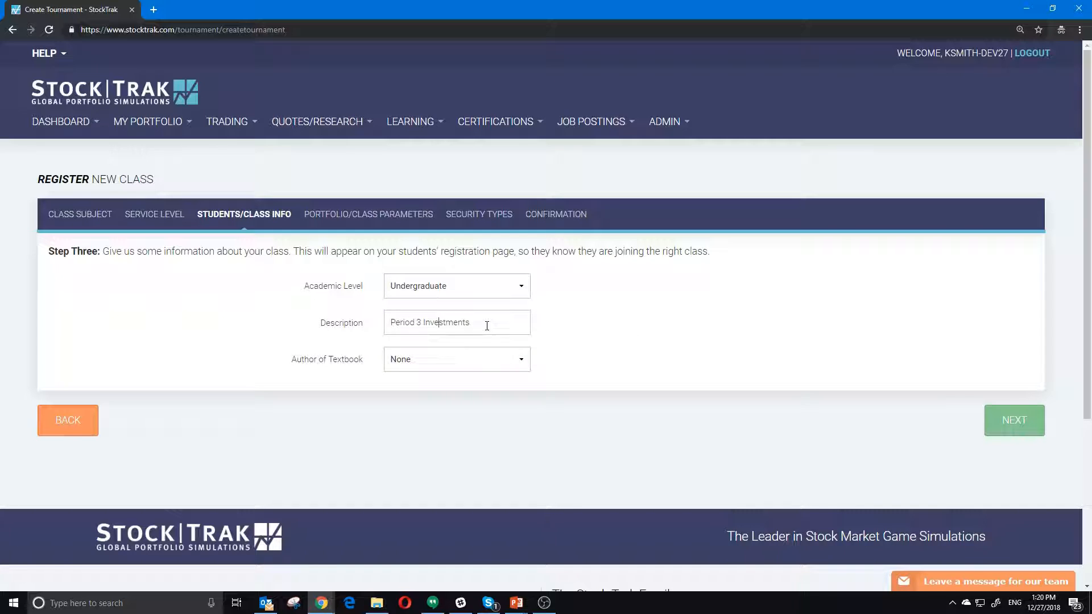
- Choose Bodie/Kane/Marcus as textbook author and advance to the portfolio parameters step
{"action": "left_click", "coordinate": [475, 361]}
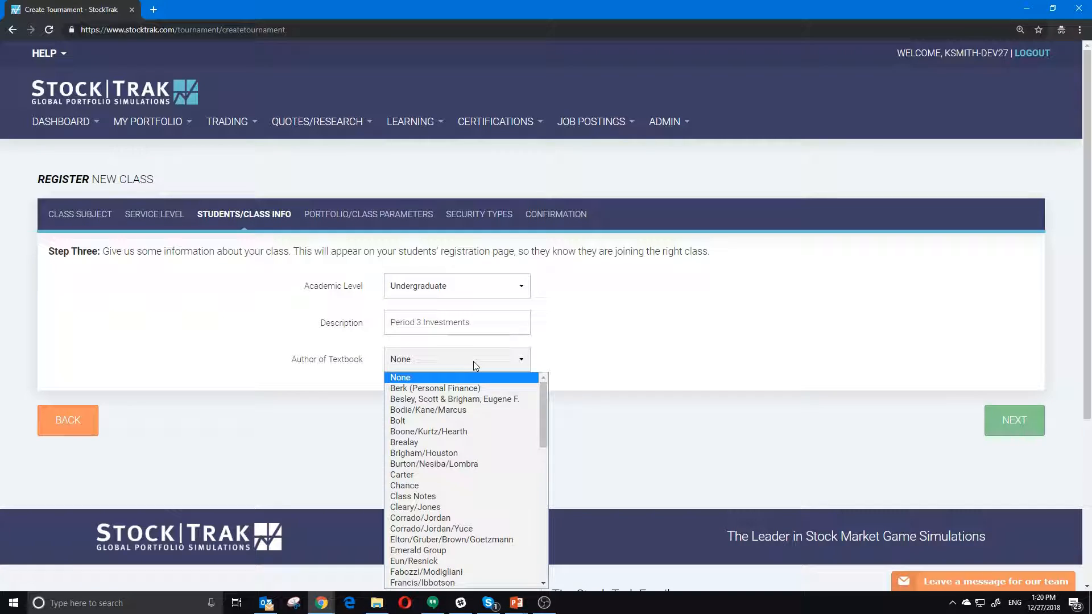
{"action": "left_click", "coordinate": [463, 410]}
{"action": "left_click", "coordinate": [1027, 436]}
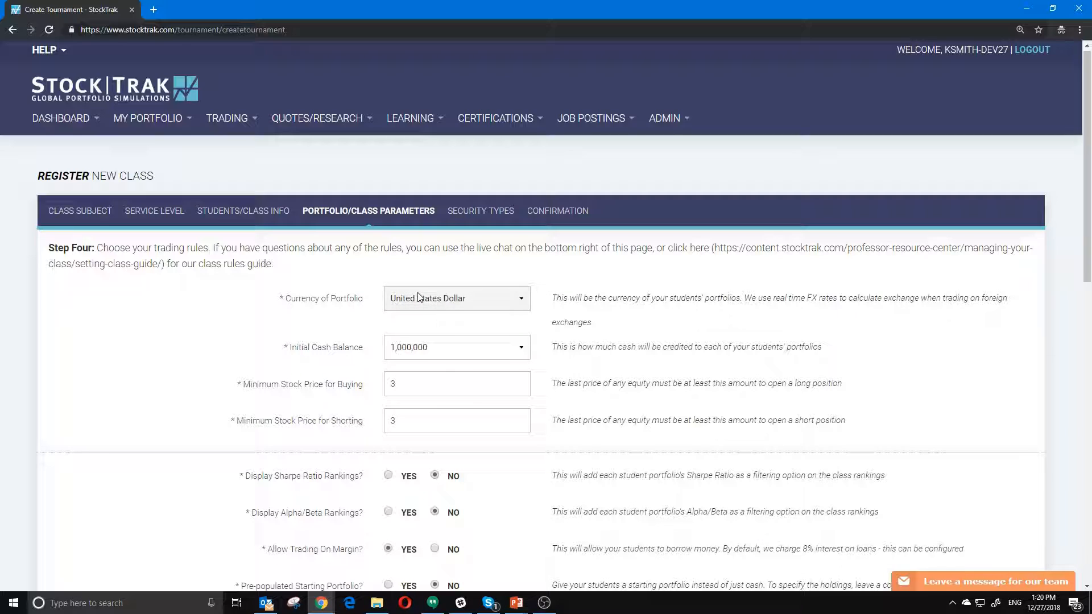
- Set the portfolio currency to China Yuan and keep the initial cash balance at 1,000,000
{"action": "left_click", "coordinate": [506, 299]}
{"action": "left_click", "coordinate": [459, 411]}
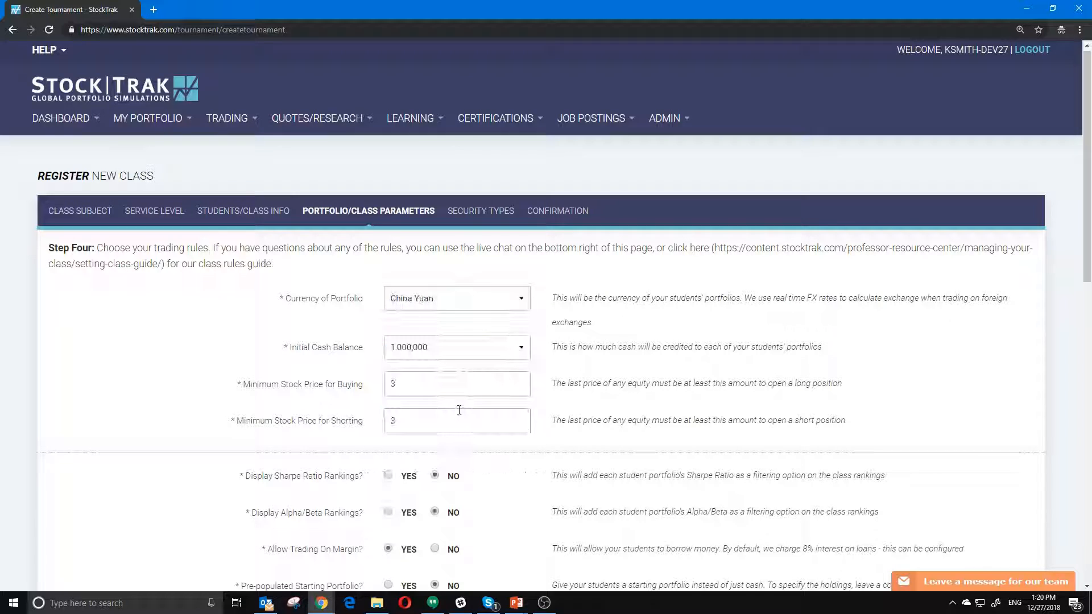
{"action": "left_click", "coordinate": [425, 348]}
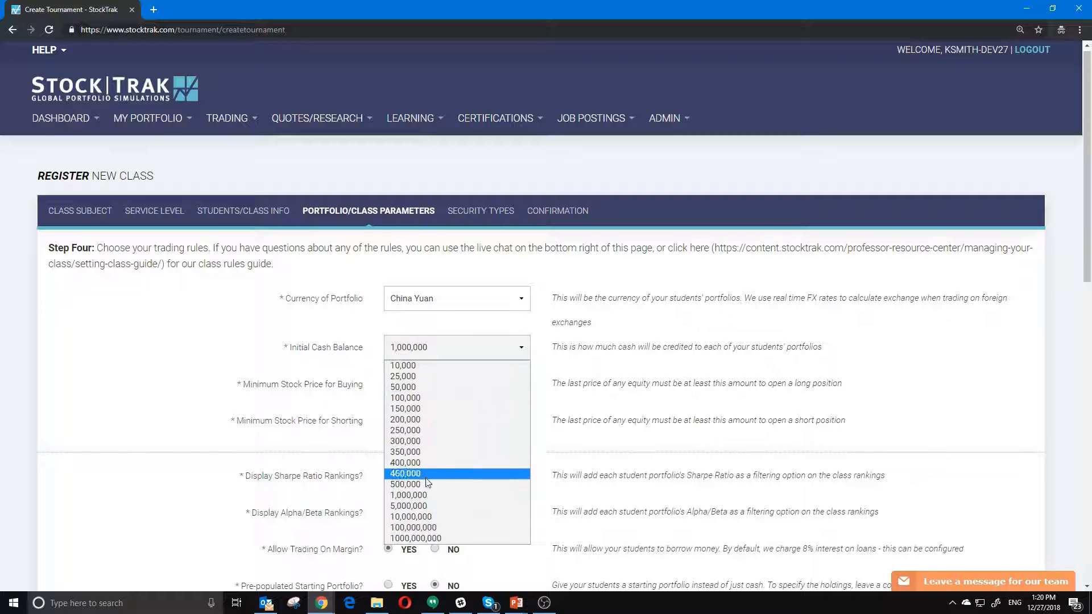
{"action": "left_click", "coordinate": [426, 494]}
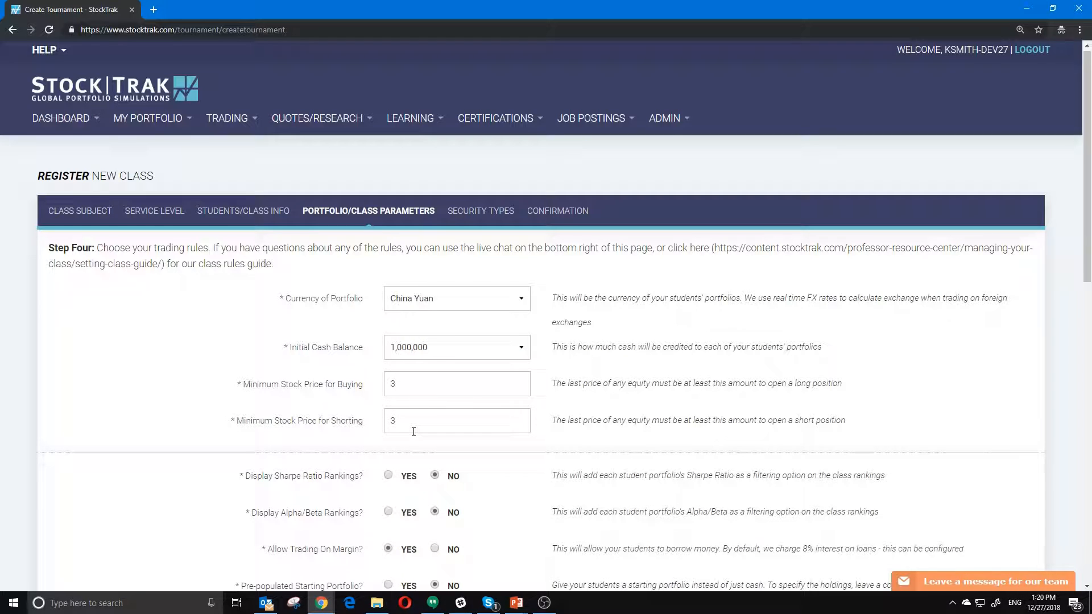
- Check that the minimum buy and short prices stay at 3
{"action": "scroll", "coordinate": [414, 428], "scroll_direction": "down", "scroll_amount": 3}
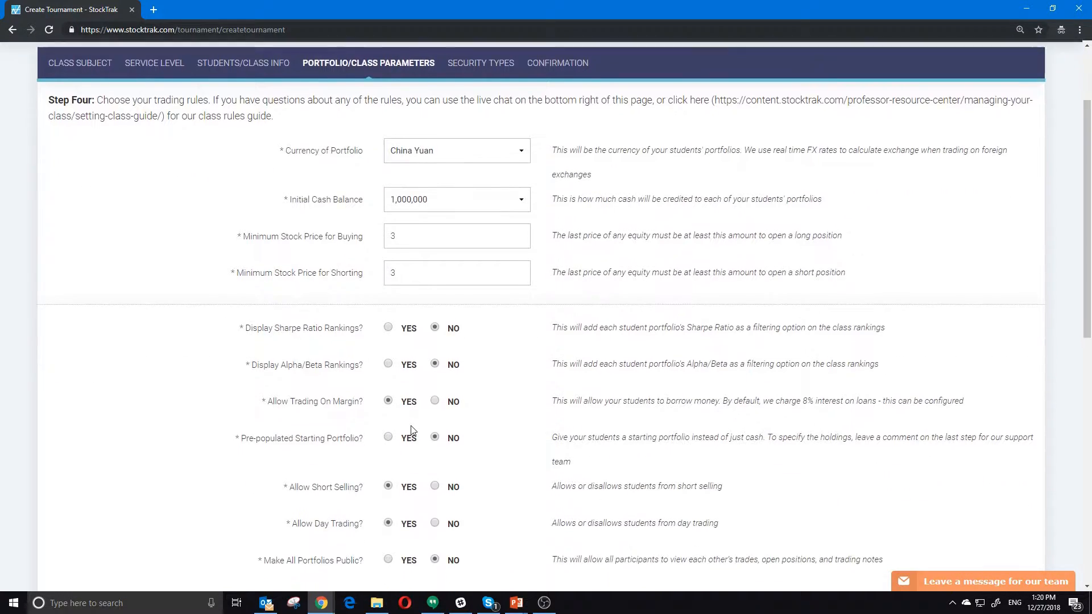
{"action": "double_click", "coordinate": [411, 274]}
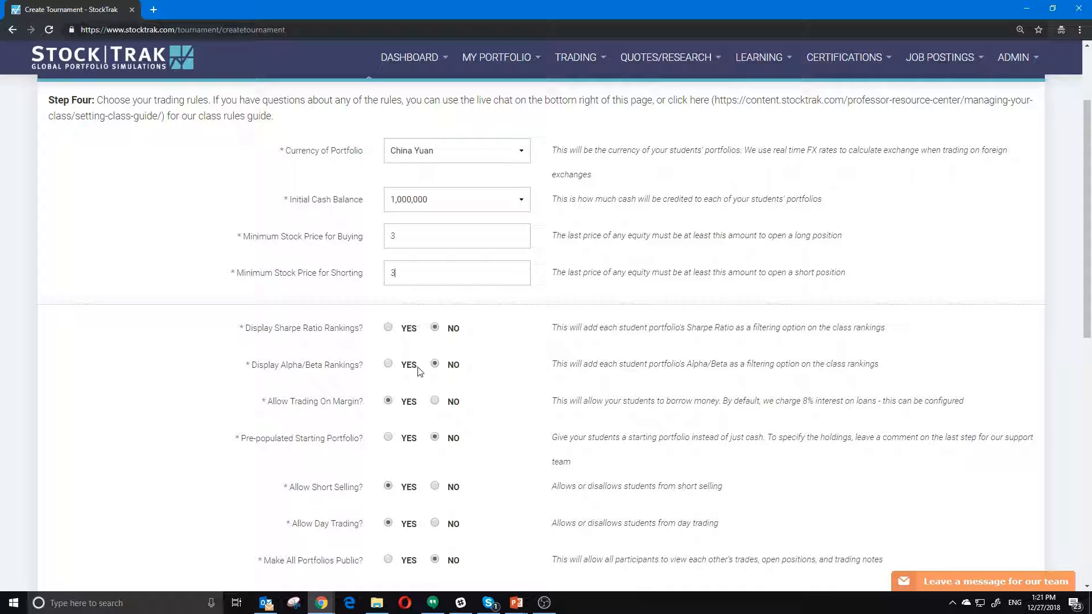
{"action": "double_click", "coordinate": [403, 373]}
{"action": "left_click", "coordinate": [406, 376]}
- Toggle Make All Portfolios Public to YES and back to NO, then set Trade Notes to NO
{"action": "scroll", "coordinate": [481, 369], "scroll_direction": "down", "scroll_amount": 2}
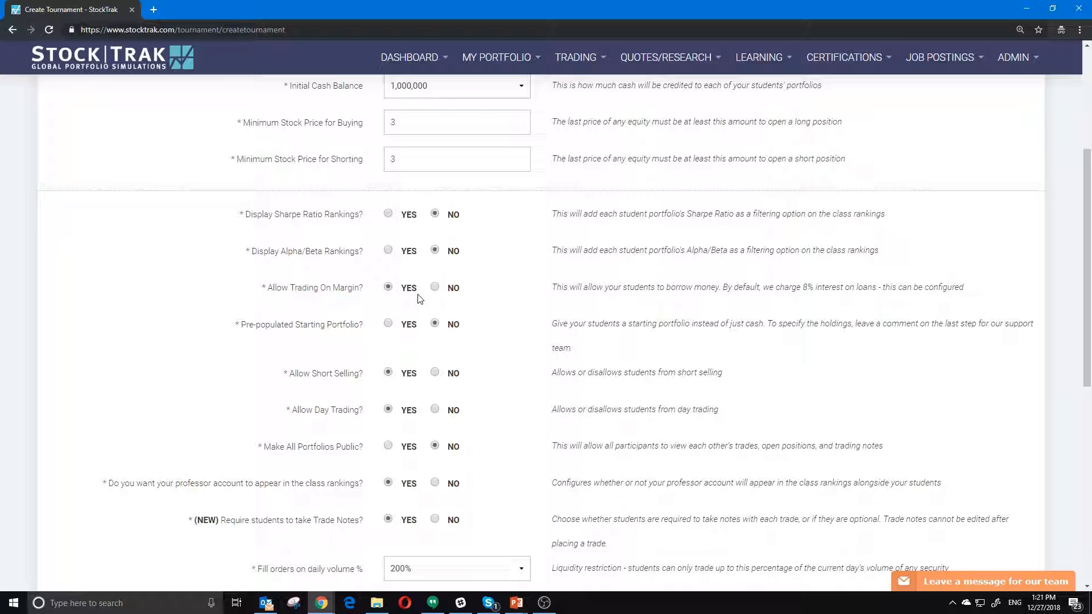
{"action": "scroll", "coordinate": [417, 319], "scroll_direction": "down", "scroll_amount": 1}
{"action": "scroll", "coordinate": [417, 318], "scroll_direction": "down", "scroll_amount": 2}
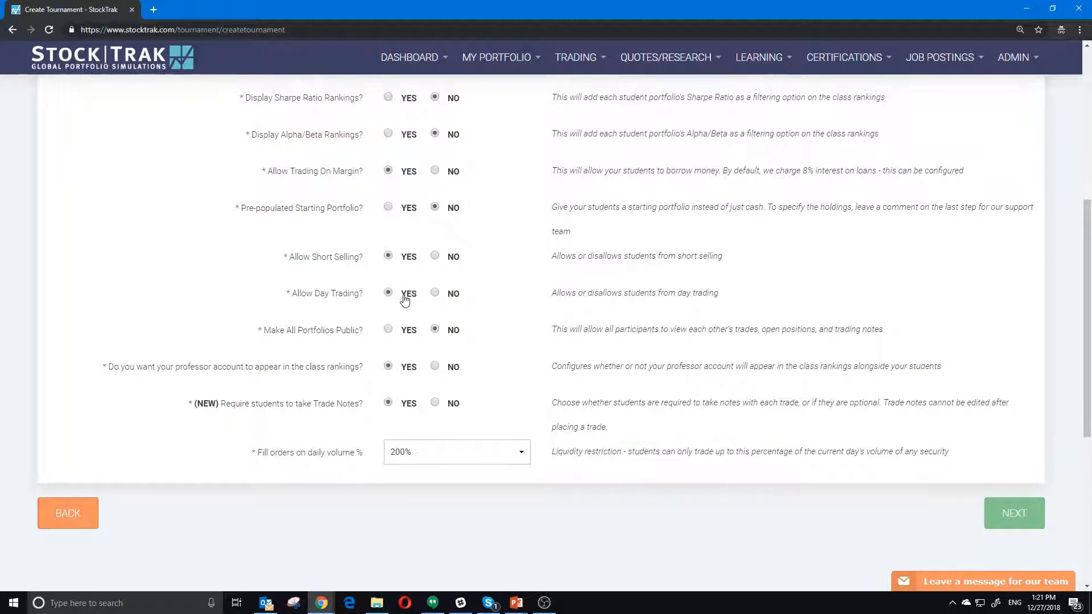
{"action": "scroll", "coordinate": [402, 293], "scroll_direction": "down", "scroll_amount": 1}
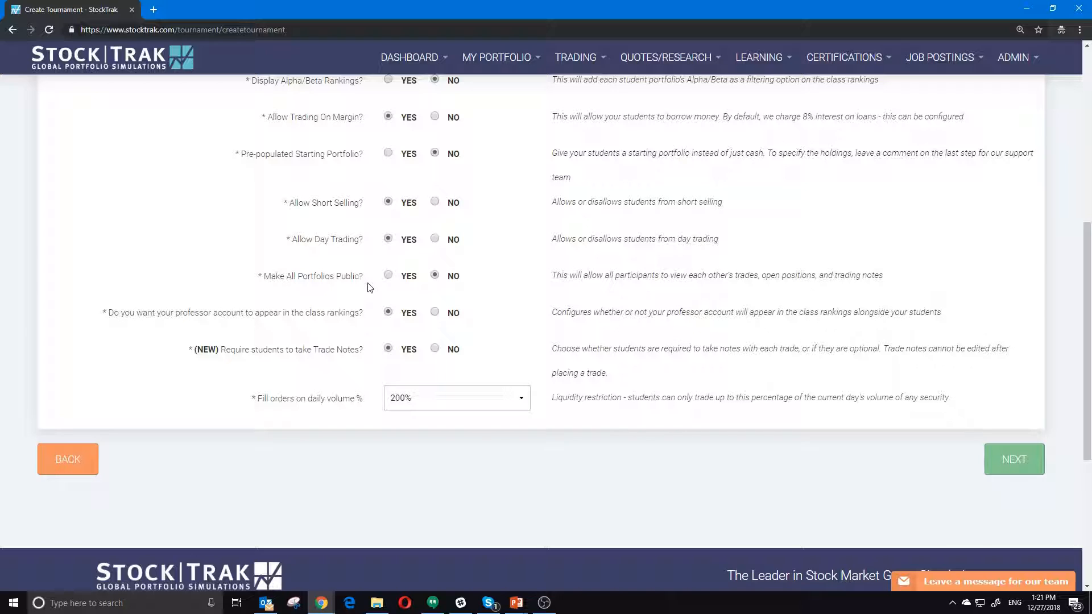
{"action": "left_click", "coordinate": [389, 276]}
{"action": "left_click", "coordinate": [435, 275]}
{"action": "scroll", "coordinate": [455, 316], "scroll_direction": "down", "scroll_amount": 1}
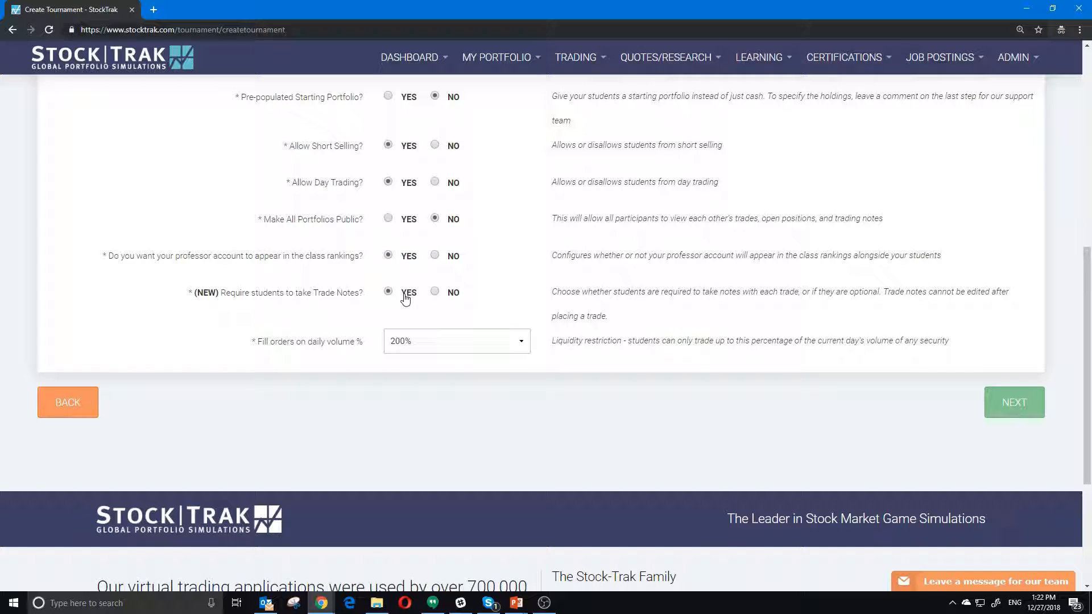
{"action": "left_click", "coordinate": [436, 292]}
- Set Trade Notes back to YES and, after trying 25%, settle the daily-volume fill limit at 100%
{"action": "left_click", "coordinate": [389, 292]}
{"action": "scroll", "coordinate": [390, 300], "scroll_direction": "down", "scroll_amount": 1}
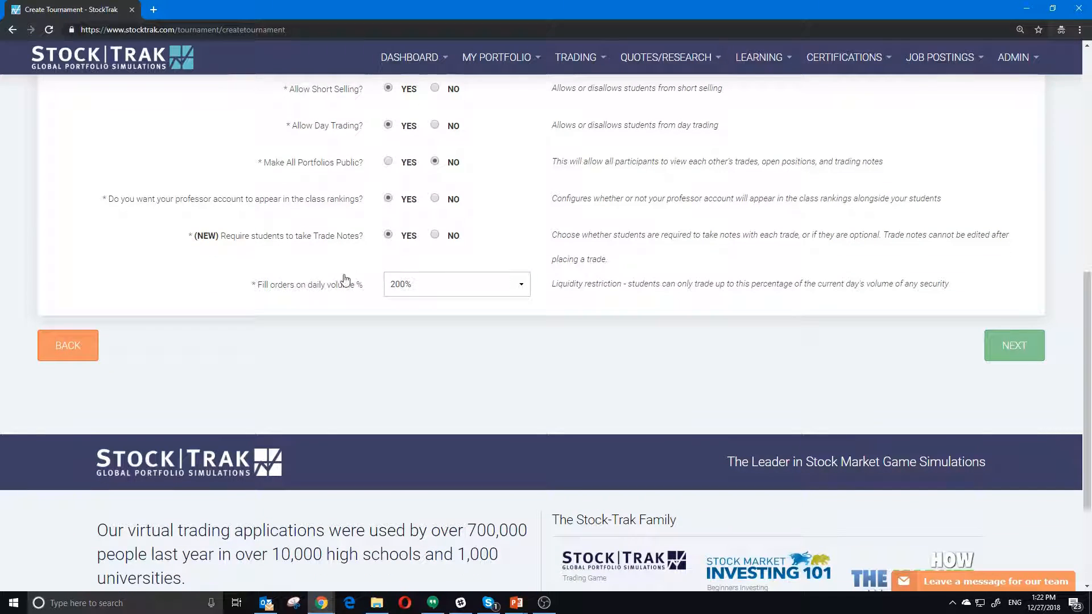
{"action": "left_click", "coordinate": [480, 290]}
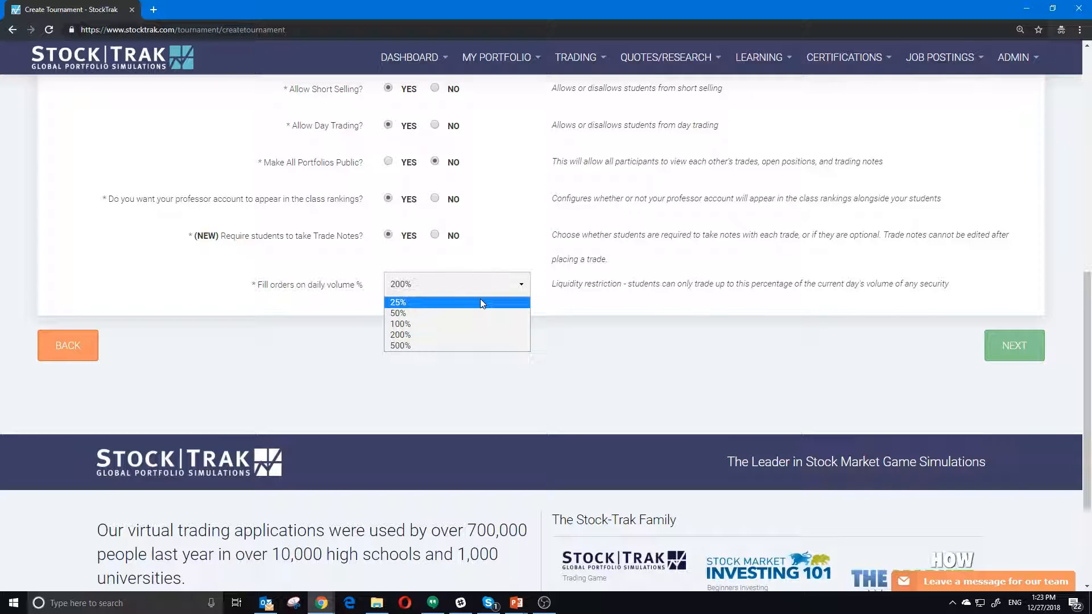
{"action": "left_click", "coordinate": [439, 296]}
{"action": "left_click", "coordinate": [448, 284]}
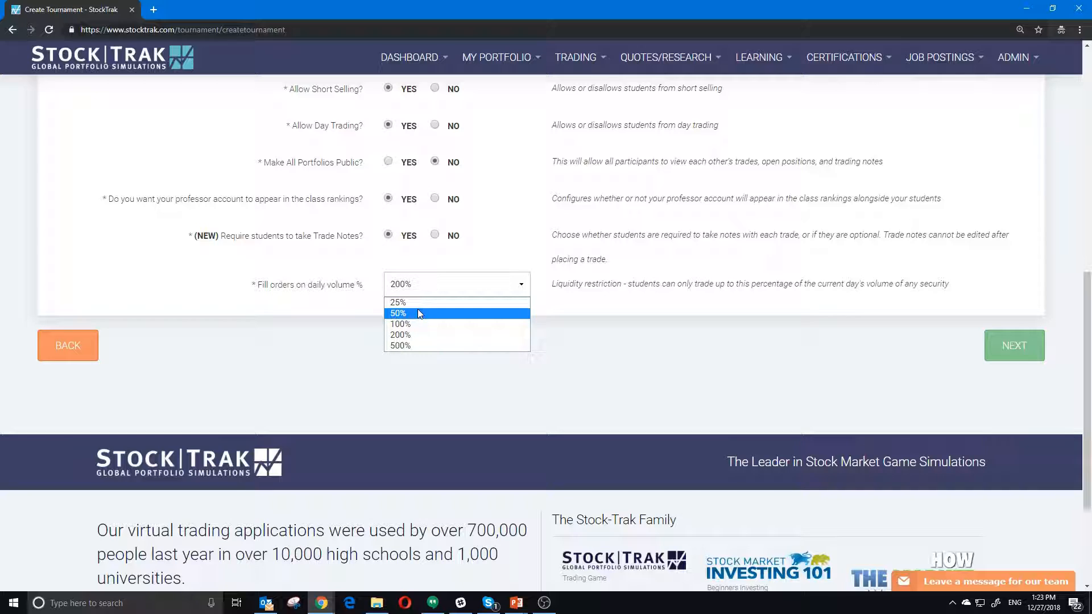
{"action": "left_click", "coordinate": [433, 322]}
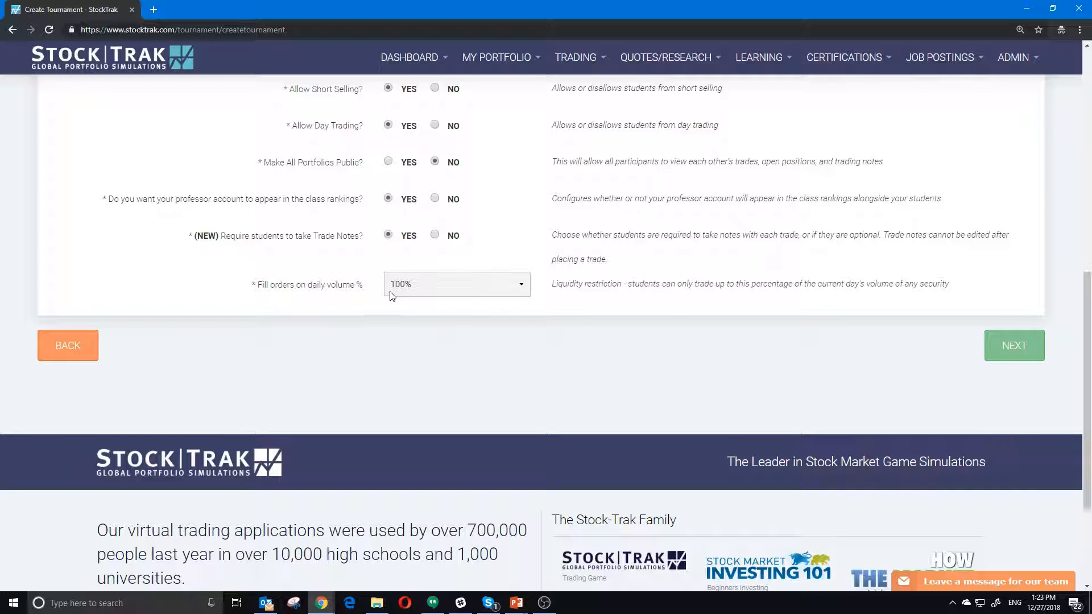
{"action": "left_click", "coordinate": [434, 287]}
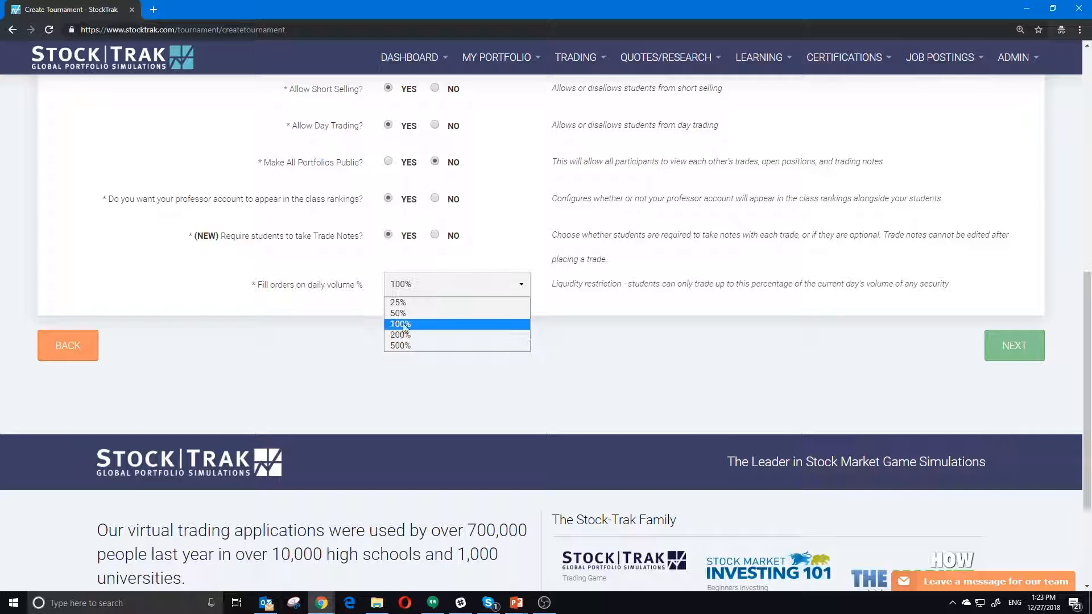
{"action": "left_click", "coordinate": [423, 304]}
{"action": "left_click", "coordinate": [441, 285]}
{"action": "left_click", "coordinate": [431, 323]}
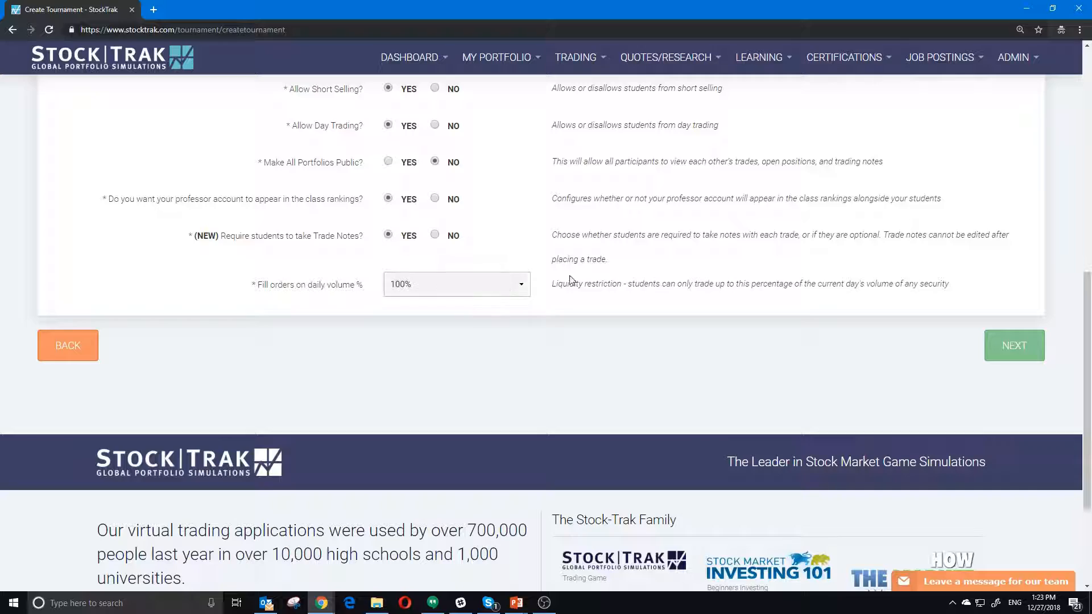
- Advance to Security Types and toggle equities trading off and back on
{"action": "left_click", "coordinate": [1015, 346]}
{"action": "scroll", "coordinate": [480, 469], "scroll_direction": "up", "scroll_amount": 10}
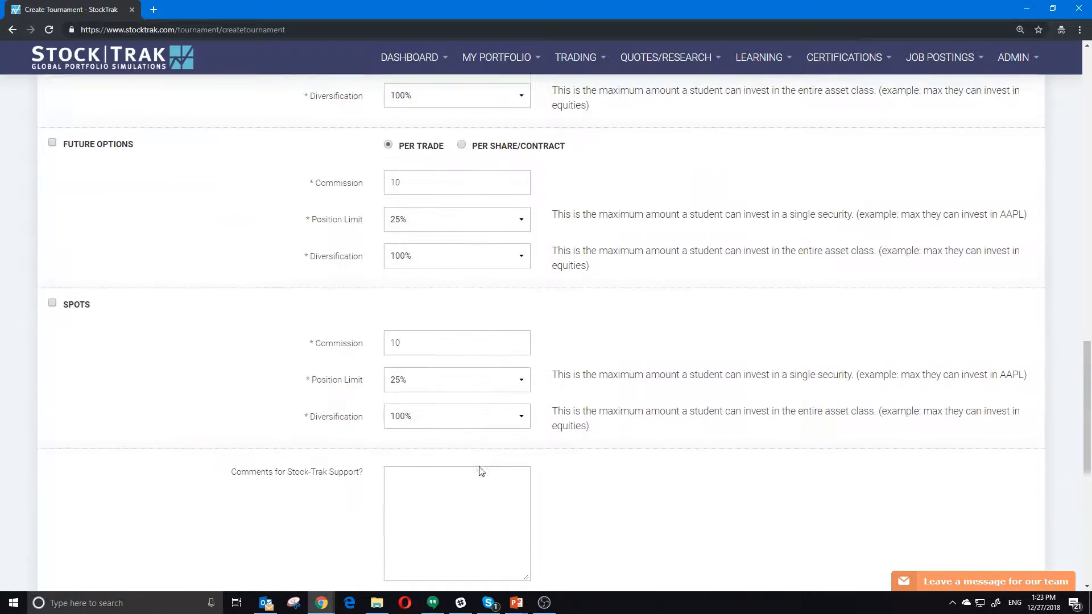
{"action": "scroll", "coordinate": [480, 470], "scroll_direction": "up", "scroll_amount": 10}
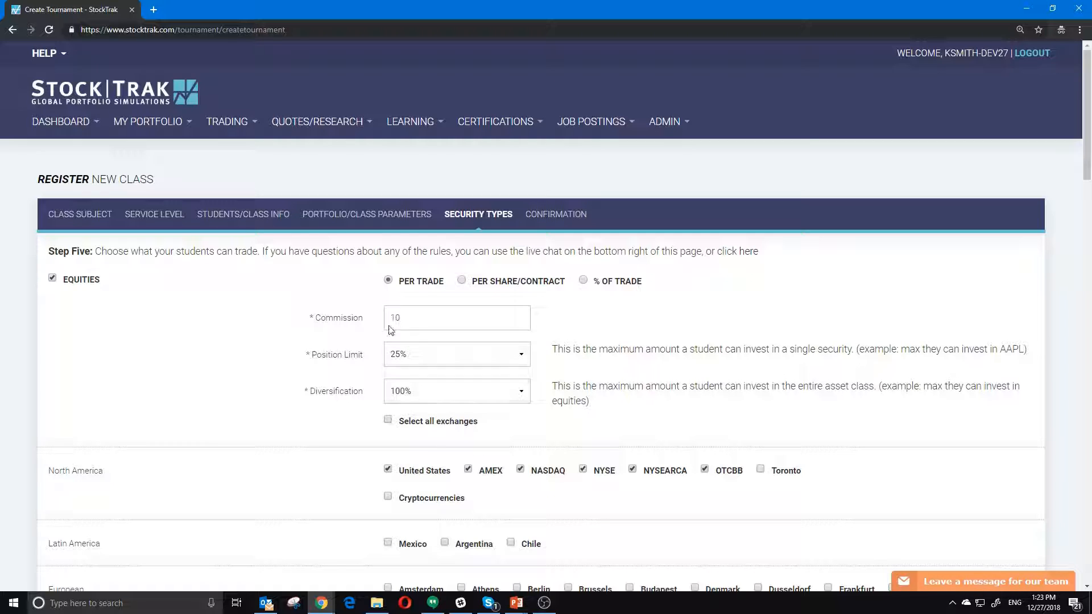
{"action": "left_click", "coordinate": [55, 284]}
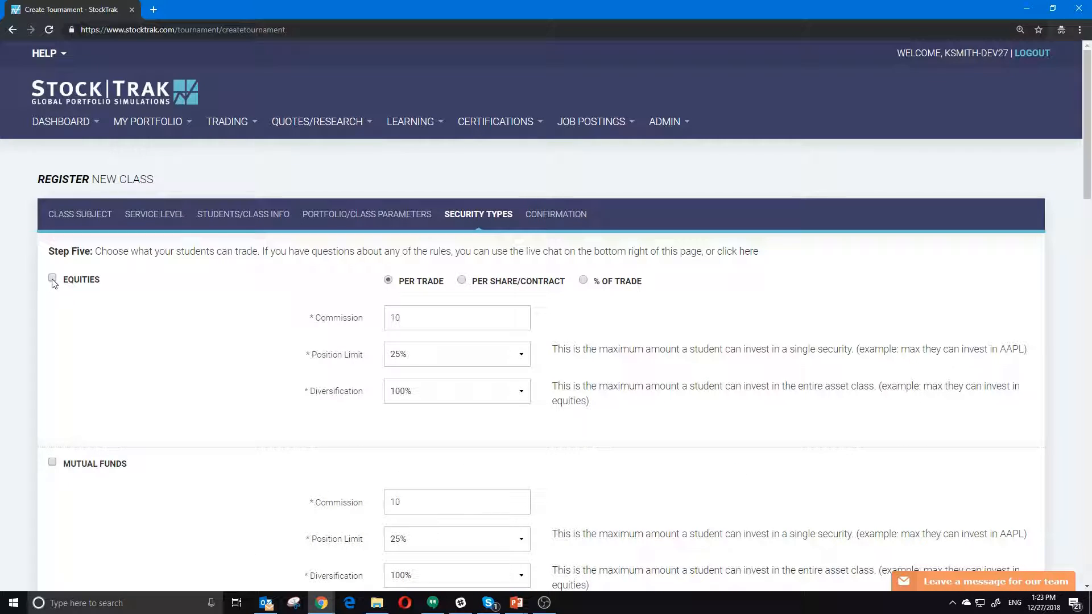
{"action": "left_click", "coordinate": [53, 282]}
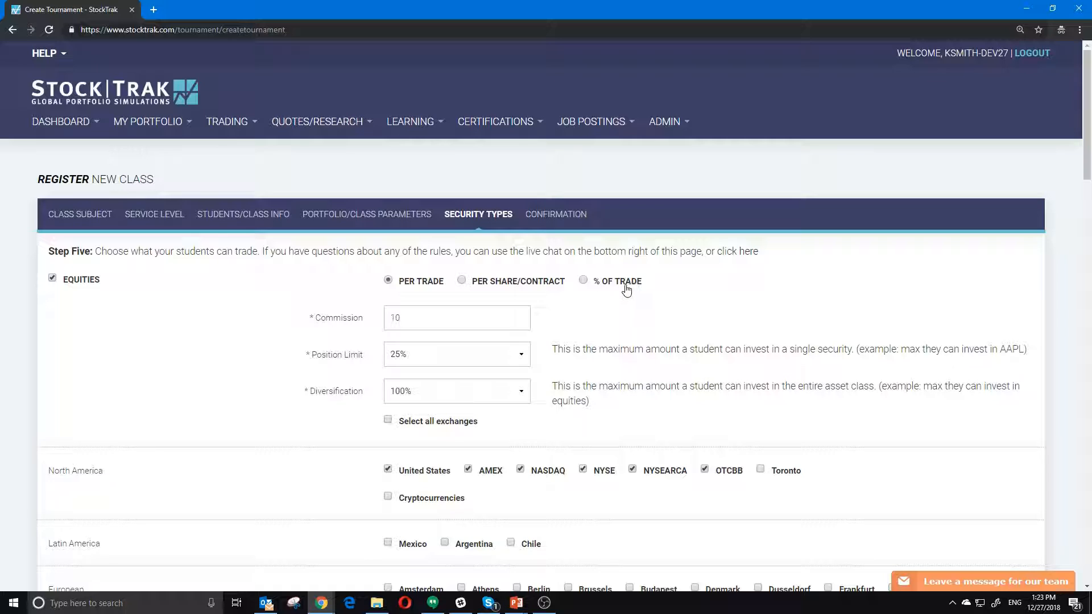
- Review the equities commission of 10 and keep the position limit at 25%
{"action": "left_click", "coordinate": [426, 319]}
{"action": "left_click", "coordinate": [415, 352]}
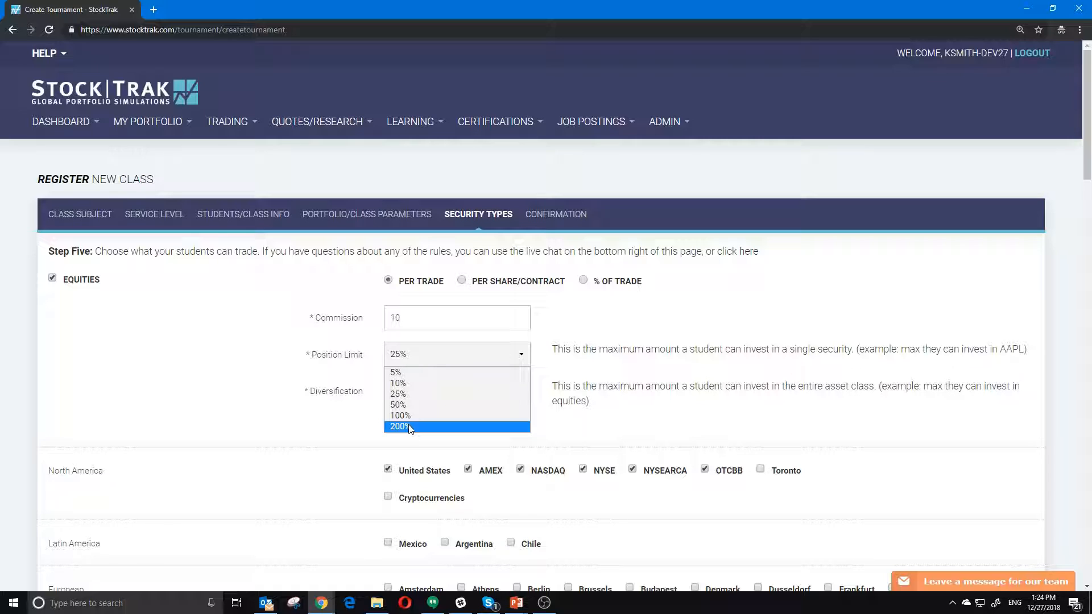
{"action": "left_click", "coordinate": [332, 407]}
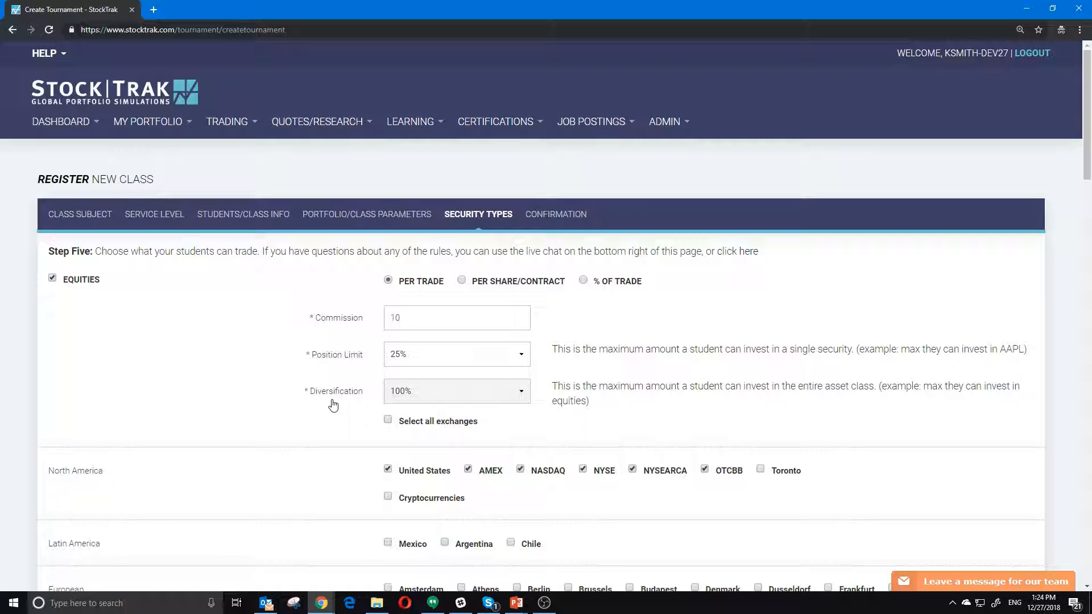
{"action": "scroll", "coordinate": [311, 391], "scroll_direction": "down", "scroll_amount": 1}
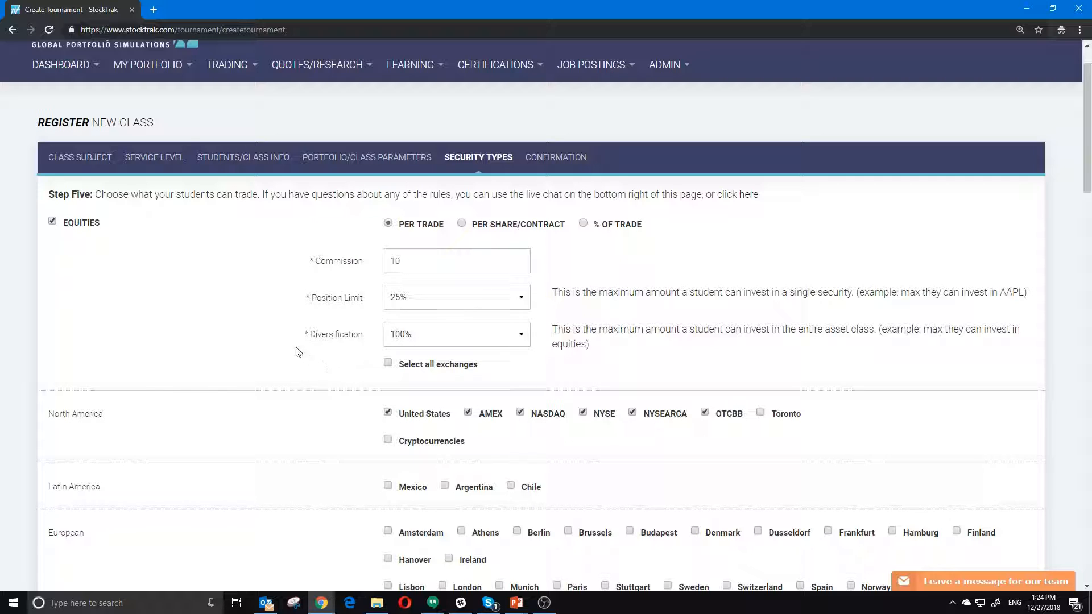
- Try 25% and 50% diversification, then set equities diversification back to 100%
{"action": "left_click", "coordinate": [425, 337]}
{"action": "left_click", "coordinate": [419, 375]}
{"action": "left_click", "coordinate": [429, 336]}
{"action": "left_click", "coordinate": [432, 385]}
{"action": "left_click", "coordinate": [406, 331]}
{"action": "left_click", "coordinate": [414, 395]}
{"action": "scroll", "coordinate": [326, 365], "scroll_direction": "down", "scroll_amount": 3}
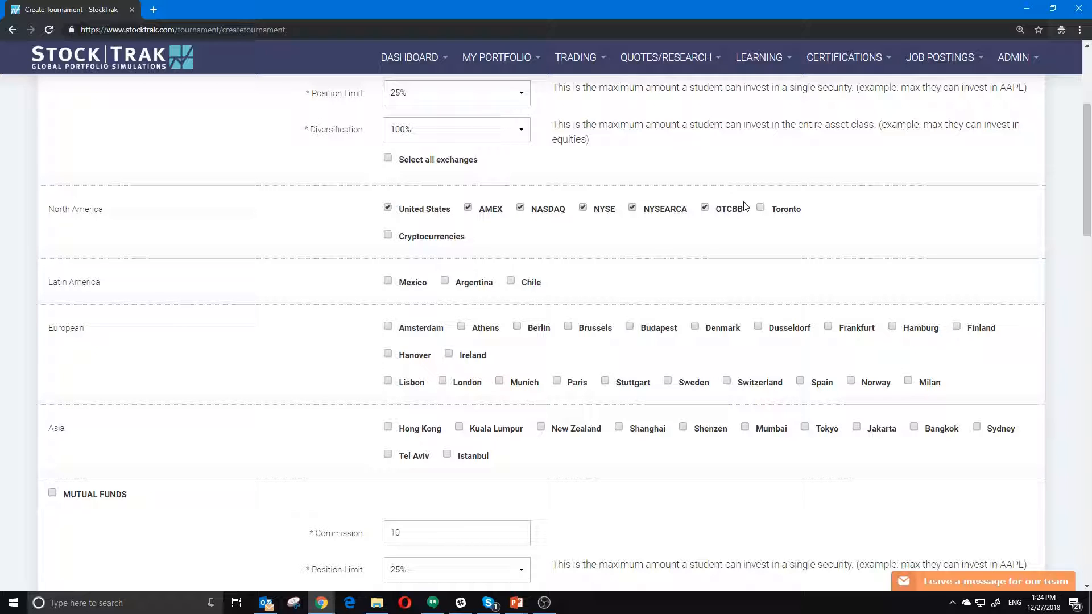
{"action": "left_click", "coordinate": [387, 208]}
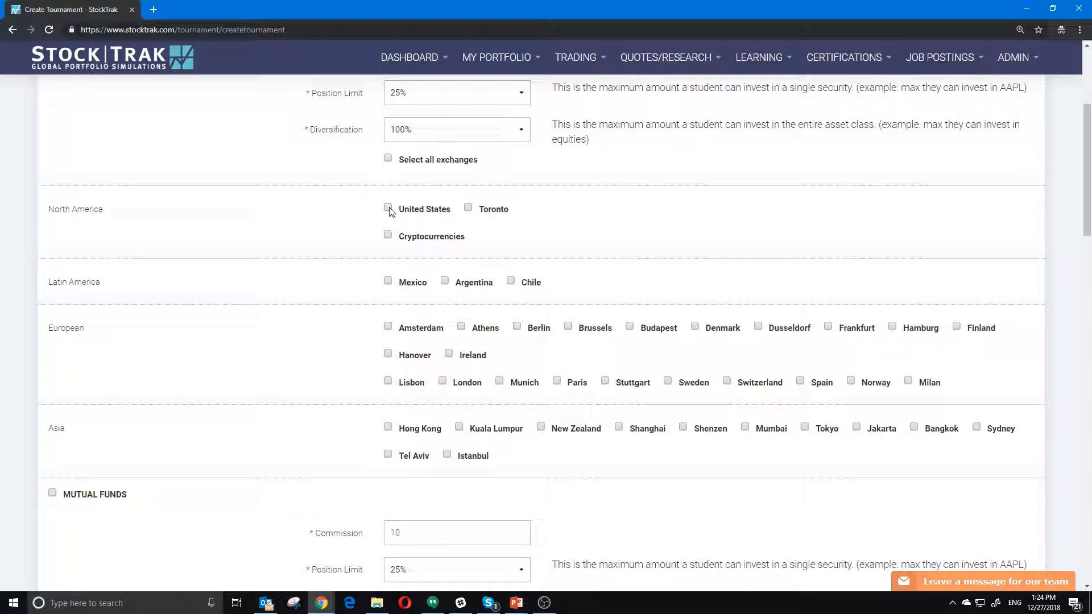
{"action": "left_click", "coordinate": [388, 208]}
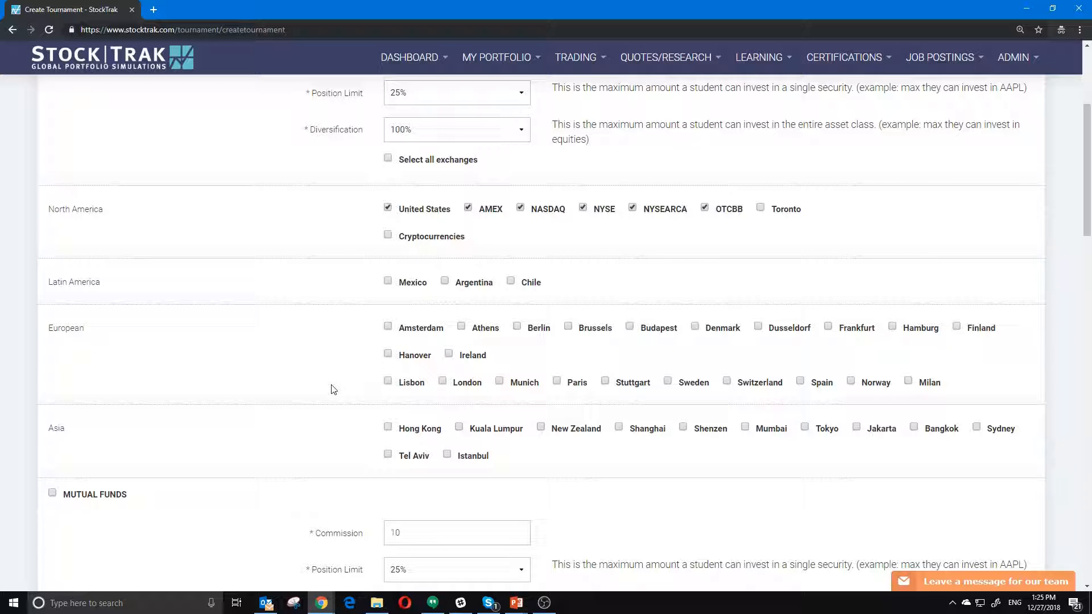
{"action": "scroll", "coordinate": [334, 388], "scroll_direction": "down", "scroll_amount": 4}
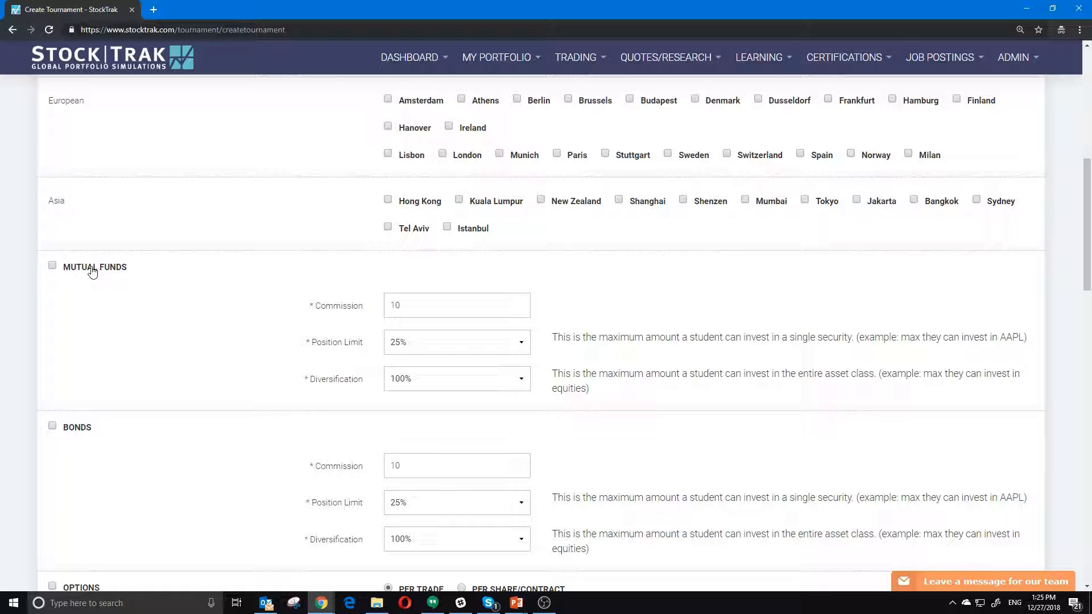
{"action": "scroll", "coordinate": [134, 285], "scroll_direction": "down", "scroll_amount": 3}
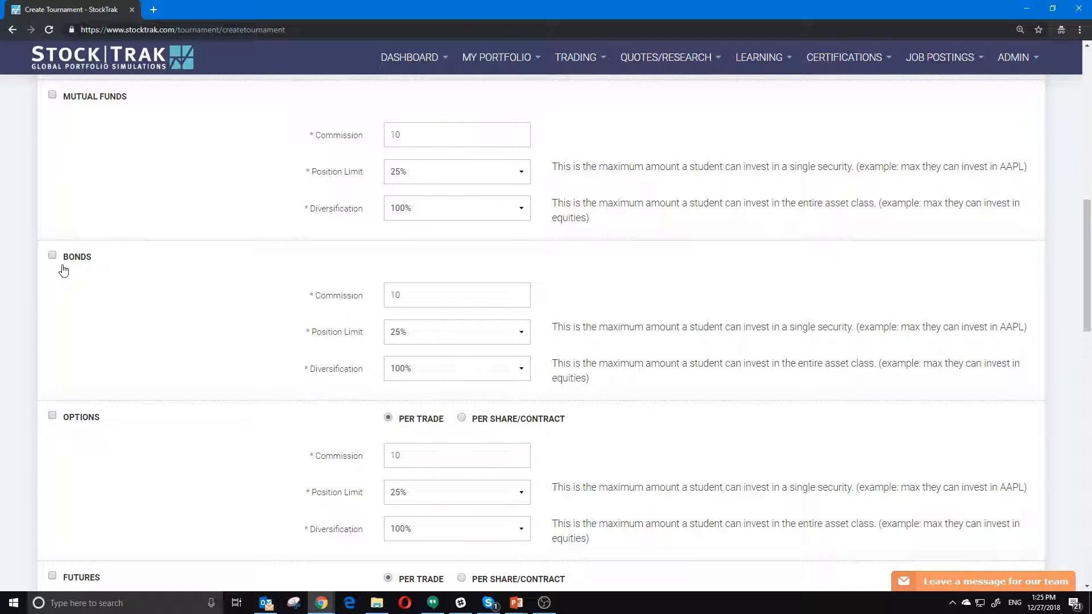
{"action": "scroll", "coordinate": [76, 273], "scroll_direction": "down", "scroll_amount": 2}
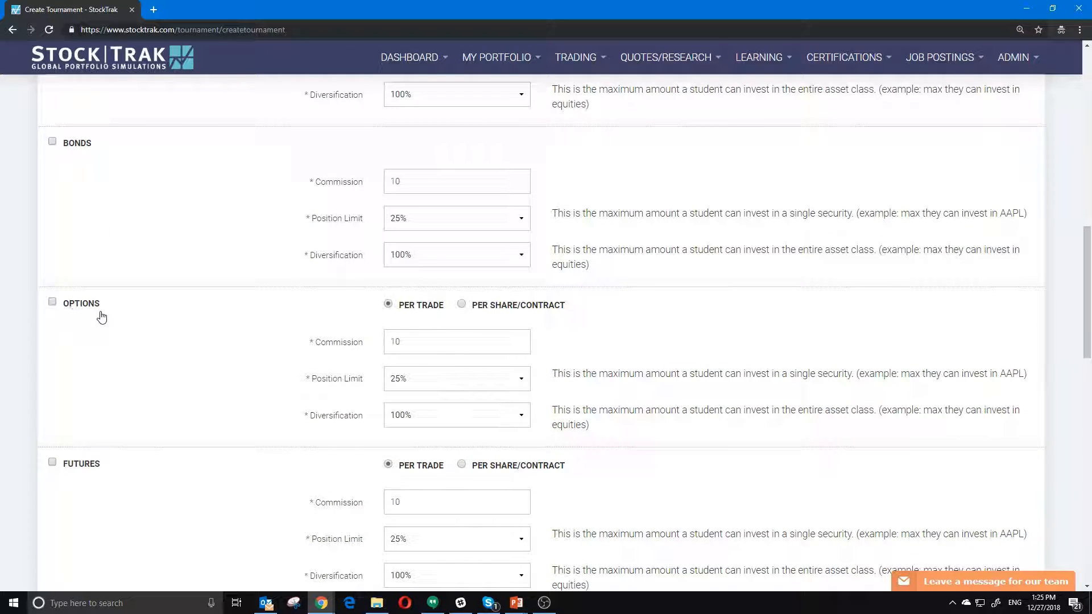
{"action": "scroll", "coordinate": [74, 319], "scroll_direction": "down", "scroll_amount": 3}
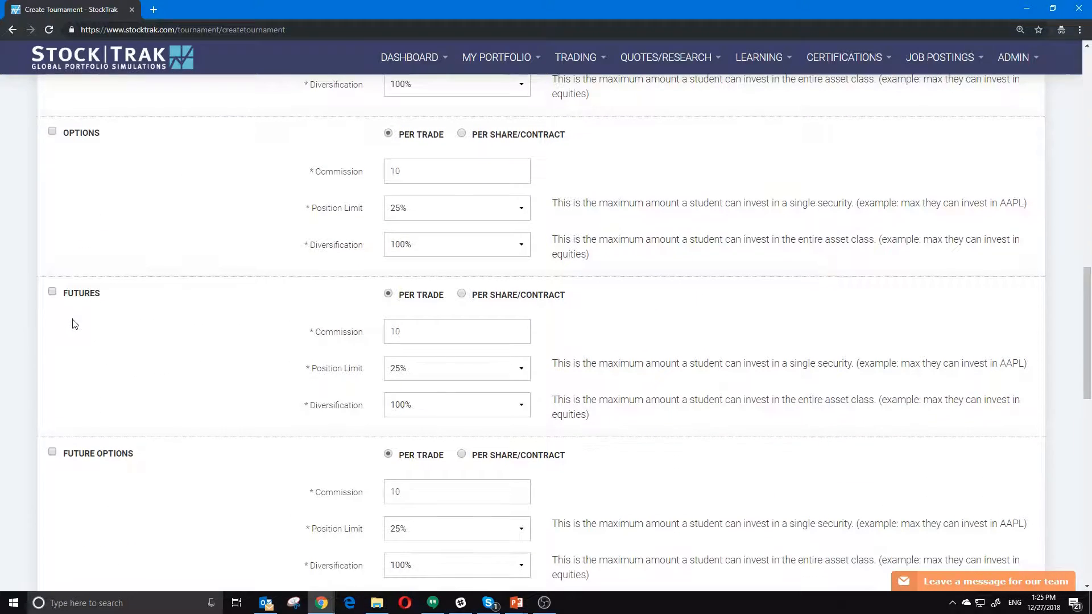
- Enable futures trading for the class and accept the CME data usage terms
{"action": "left_click", "coordinate": [51, 292]}
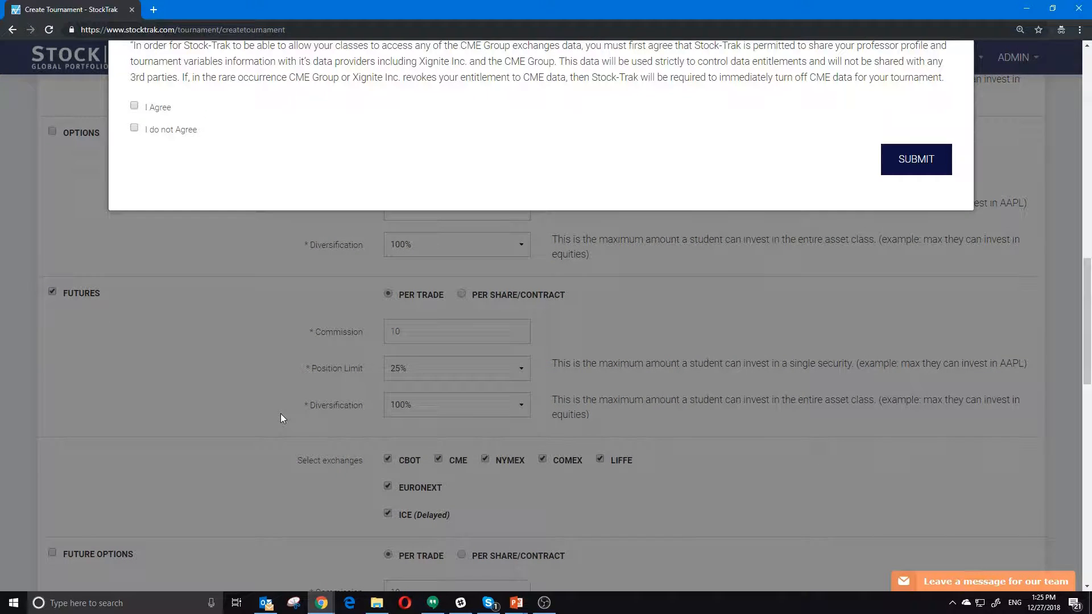
{"action": "scroll", "coordinate": [281, 414], "scroll_direction": "up", "scroll_amount": 2}
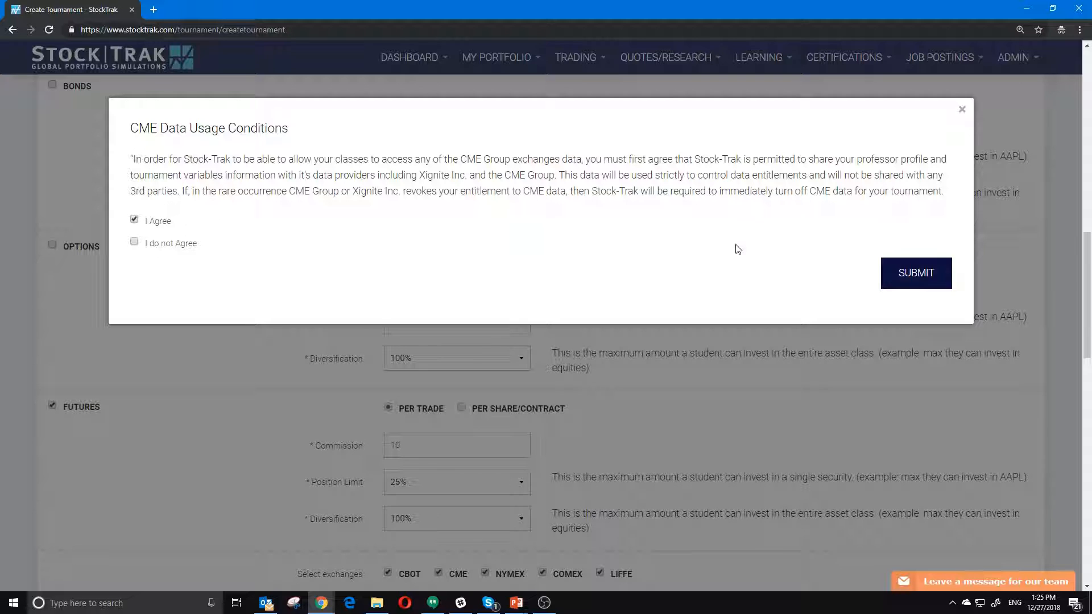
{"action": "left_click", "coordinate": [915, 273]}
- Also allow future options, bonds and mutual funds trading on the security types step
{"action": "scroll", "coordinate": [231, 383], "scroll_direction": "down", "scroll_amount": 5}
{"action": "scroll", "coordinate": [233, 383], "scroll_direction": "up", "scroll_amount": 2}
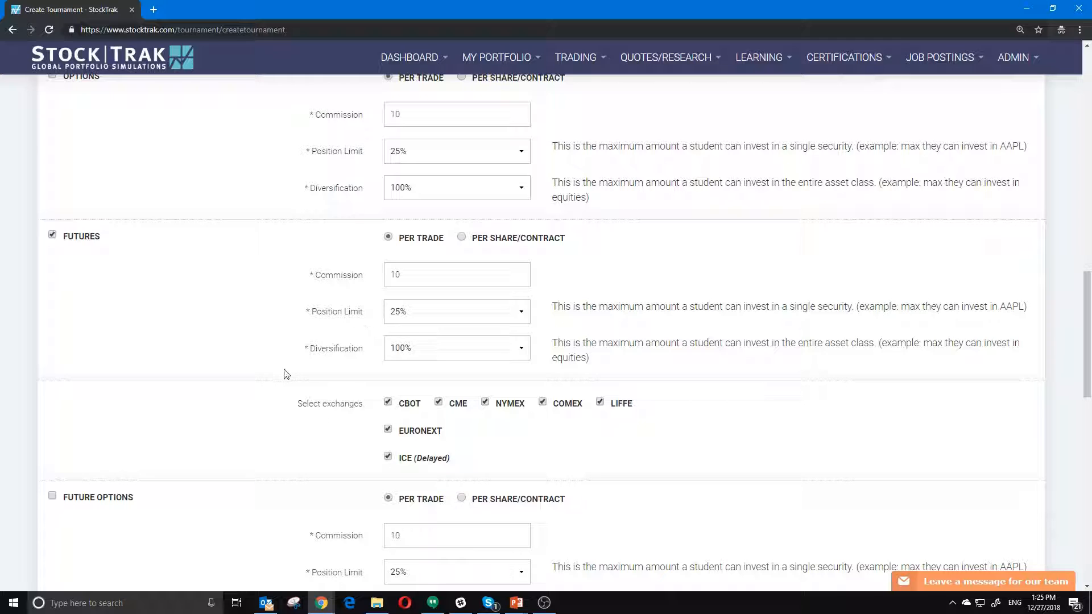
{"action": "scroll", "coordinate": [286, 374], "scroll_direction": "down", "scroll_amount": 1}
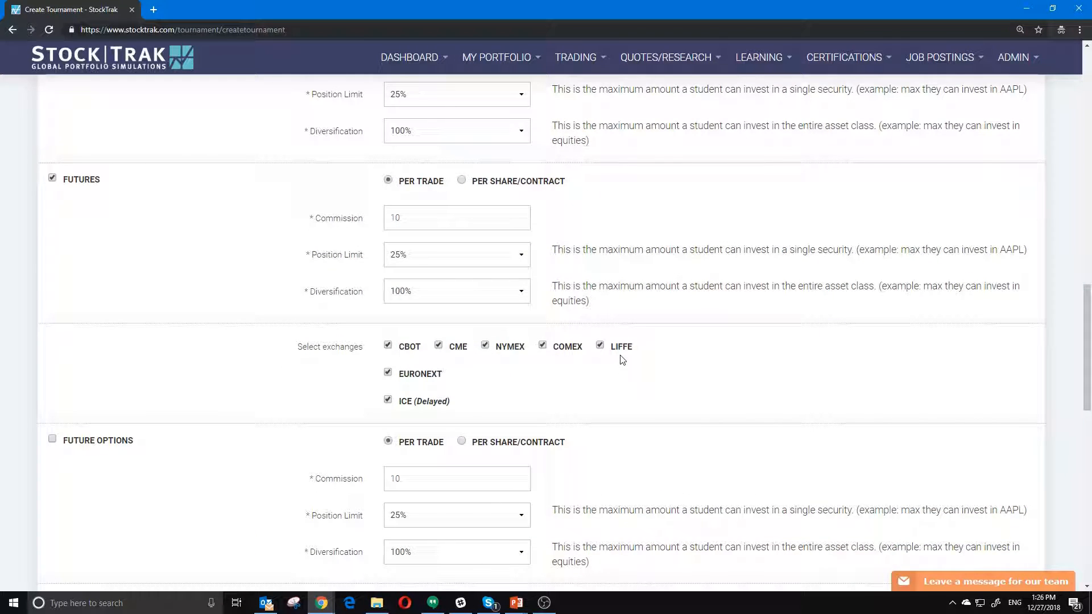
{"action": "scroll", "coordinate": [340, 382], "scroll_direction": "down", "scroll_amount": 1}
{"action": "scroll", "coordinate": [339, 382], "scroll_direction": "down", "scroll_amount": 3}
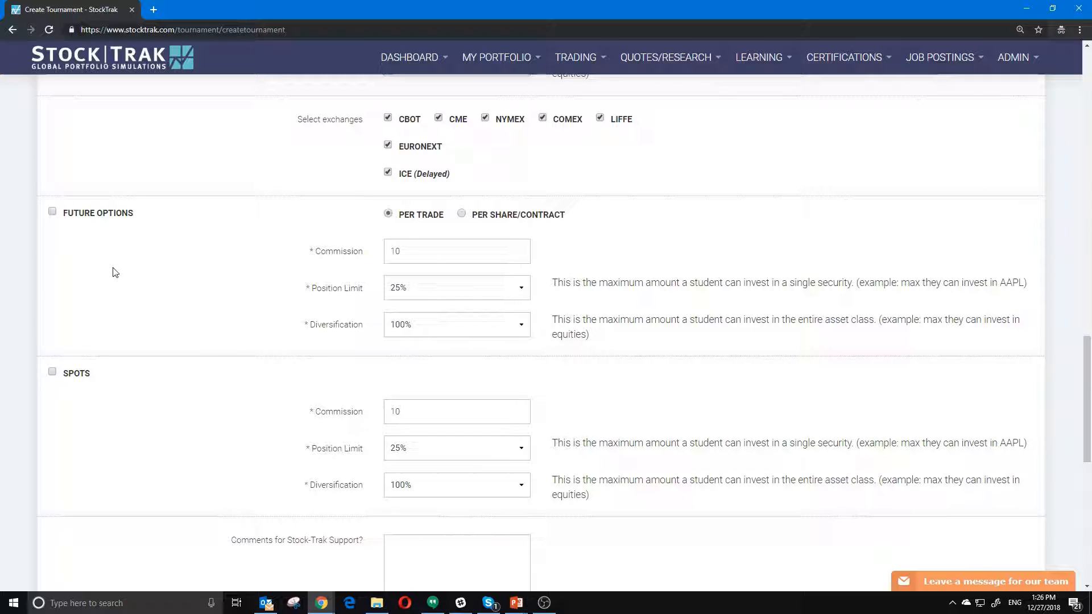
{"action": "scroll", "coordinate": [117, 261], "scroll_direction": "down", "scroll_amount": 2}
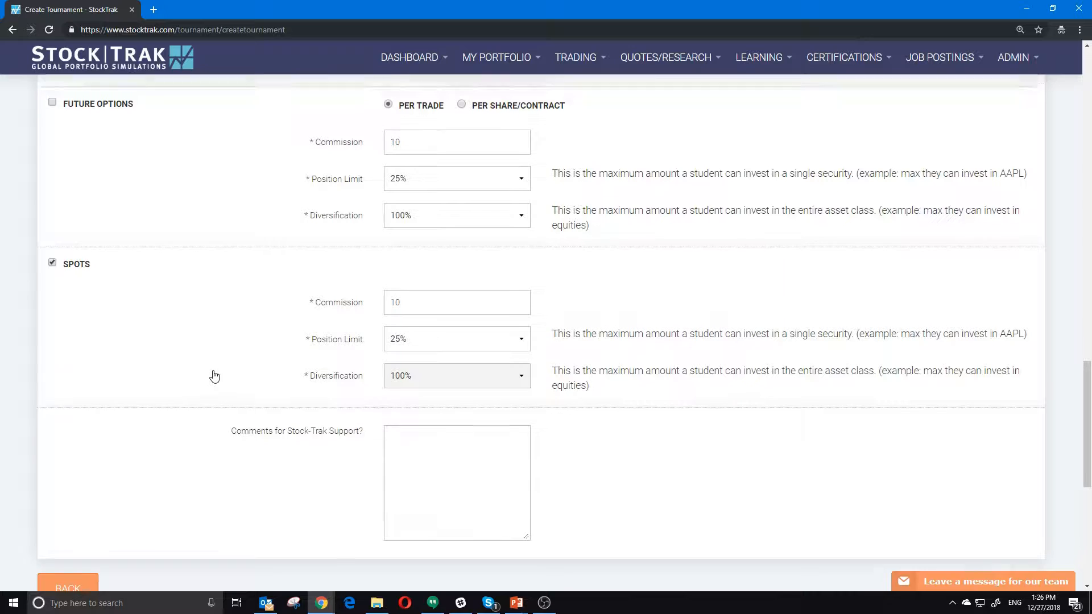
{"action": "scroll", "coordinate": [213, 373], "scroll_direction": "up", "scroll_amount": 1}
{"action": "left_click", "coordinate": [52, 154]}
{"action": "scroll", "coordinate": [145, 377], "scroll_direction": "up", "scroll_amount": 2}
{"action": "scroll", "coordinate": [145, 377], "scroll_direction": "up", "scroll_amount": 10}
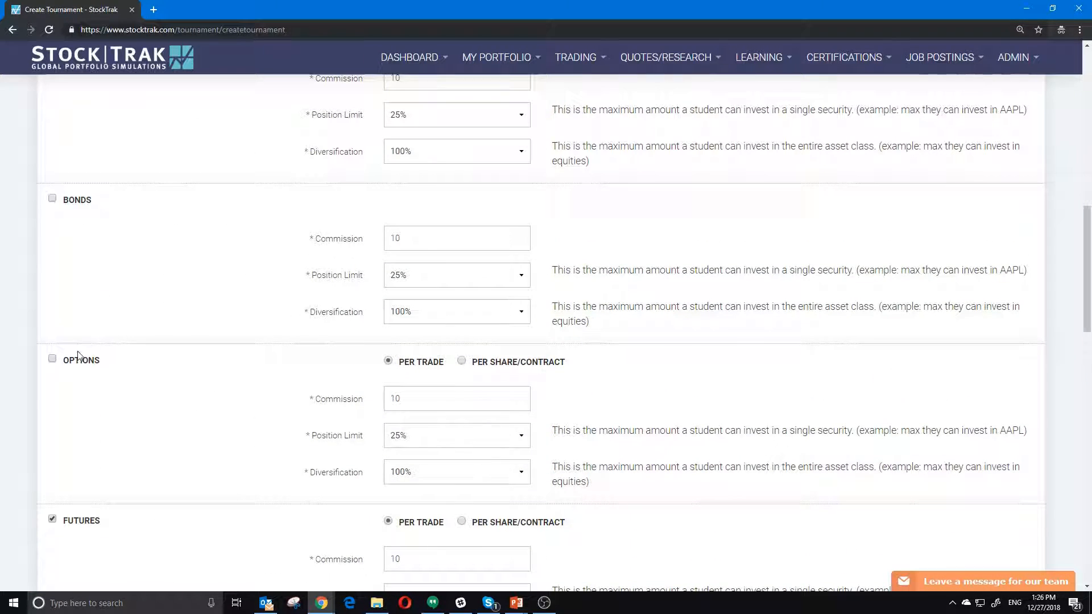
{"action": "left_click", "coordinate": [51, 199]}
{"action": "scroll", "coordinate": [51, 200], "scroll_direction": "up", "scroll_amount": 5}
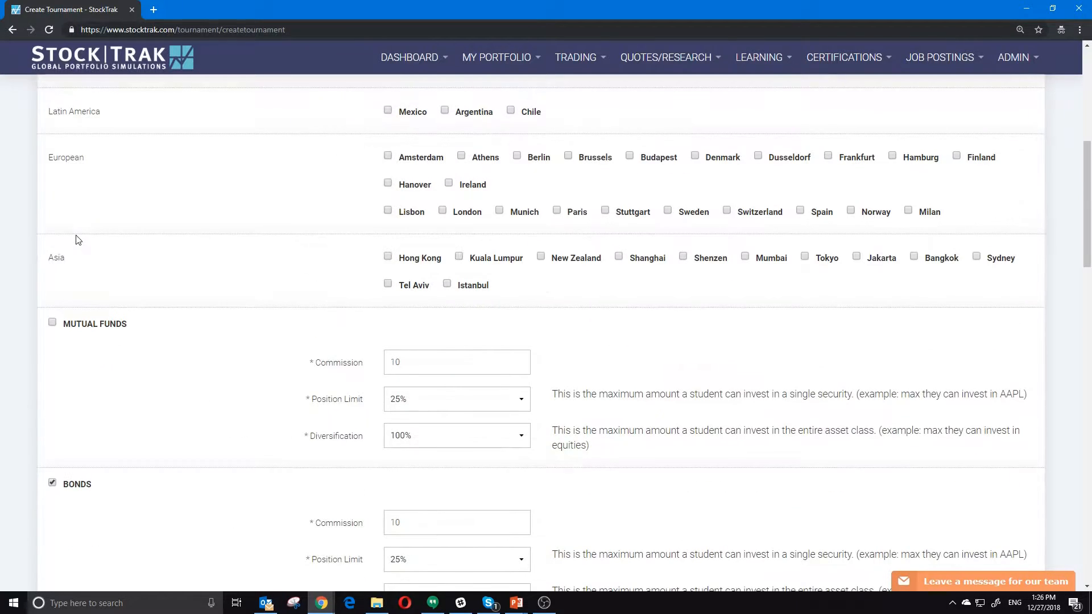
{"action": "left_click", "coordinate": [52, 323]}
{"action": "scroll", "coordinate": [158, 411], "scroll_direction": "down", "scroll_amount": 15}
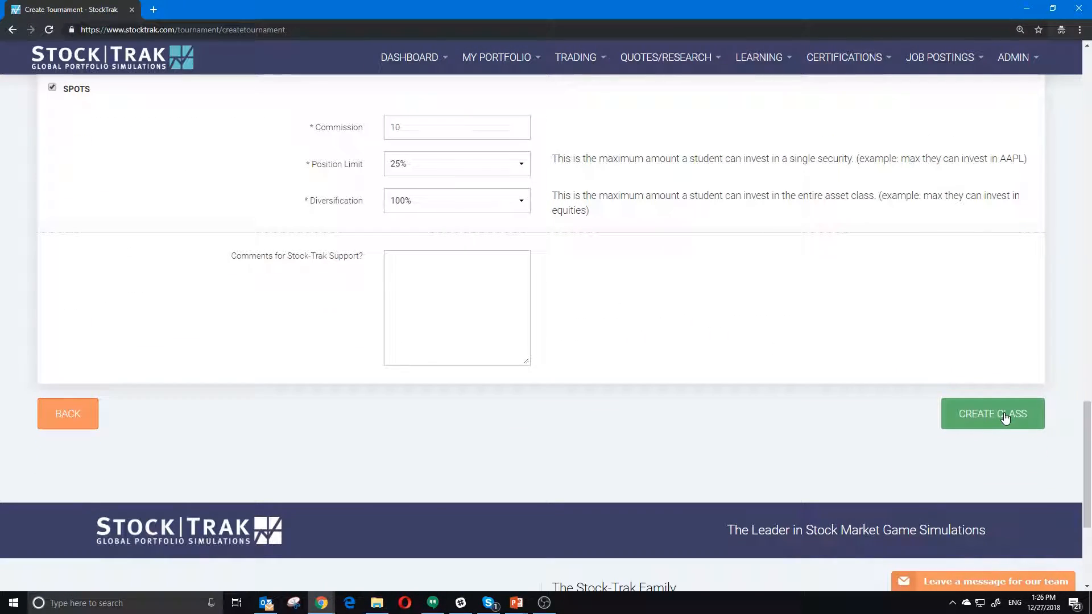
- Create the class with the chosen settings and review the confirmation page
{"action": "left_click", "coordinate": [1005, 418]}
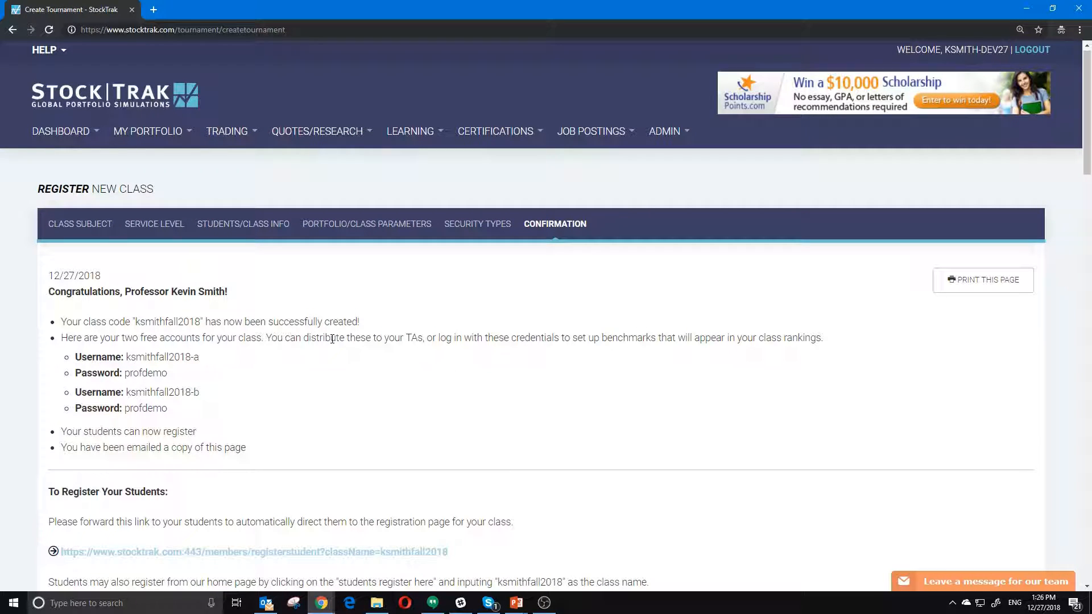
{"action": "scroll", "coordinate": [332, 339], "scroll_direction": "down", "scroll_amount": 6}
{"action": "scroll", "coordinate": [334, 342], "scroll_direction": "up", "scroll_amount": 3}
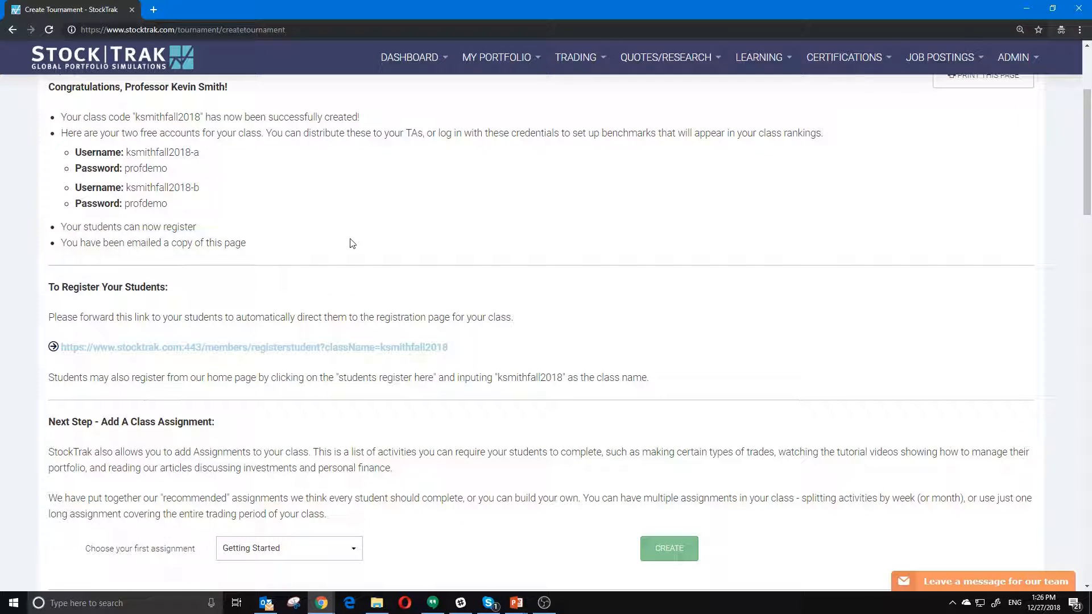
- Select the student registration link and open a maximized incognito Chrome window
{"action": "left_click_drag", "start_coordinate": [459, 349], "coordinate": [63, 340]}
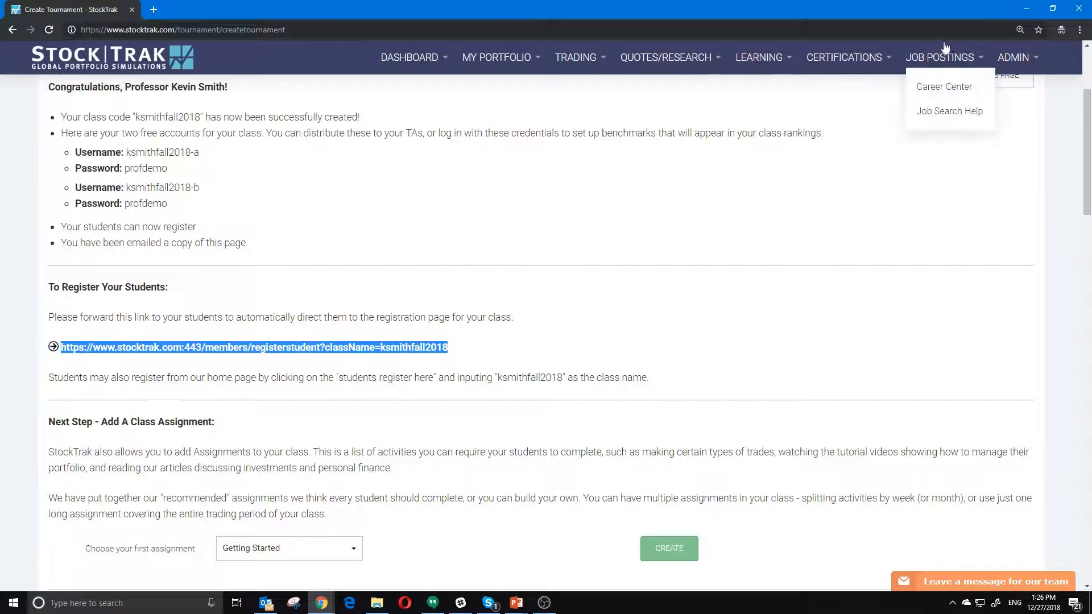
{"action": "left_click", "coordinate": [1080, 29]}
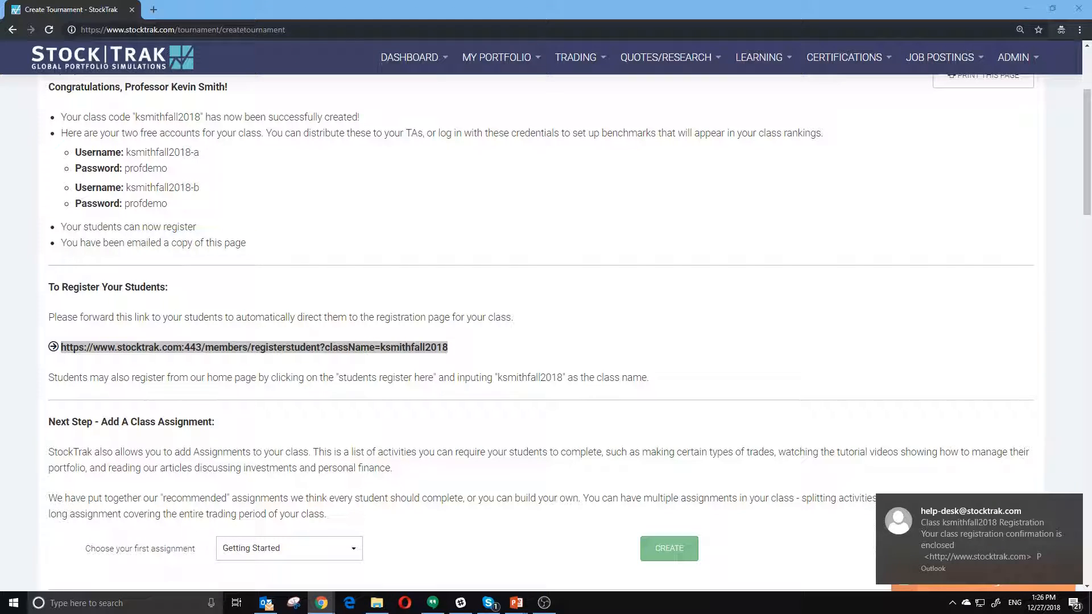
{"action": "left_click_drag", "start_coordinate": [0, 8], "coordinate": [209, 2]}
- Load the registration link in the incognito window, review the Period 3 Investments form, then close it
{"action": "left_click", "coordinate": [275, 30]}
{"action": "key", "text": "Return"}
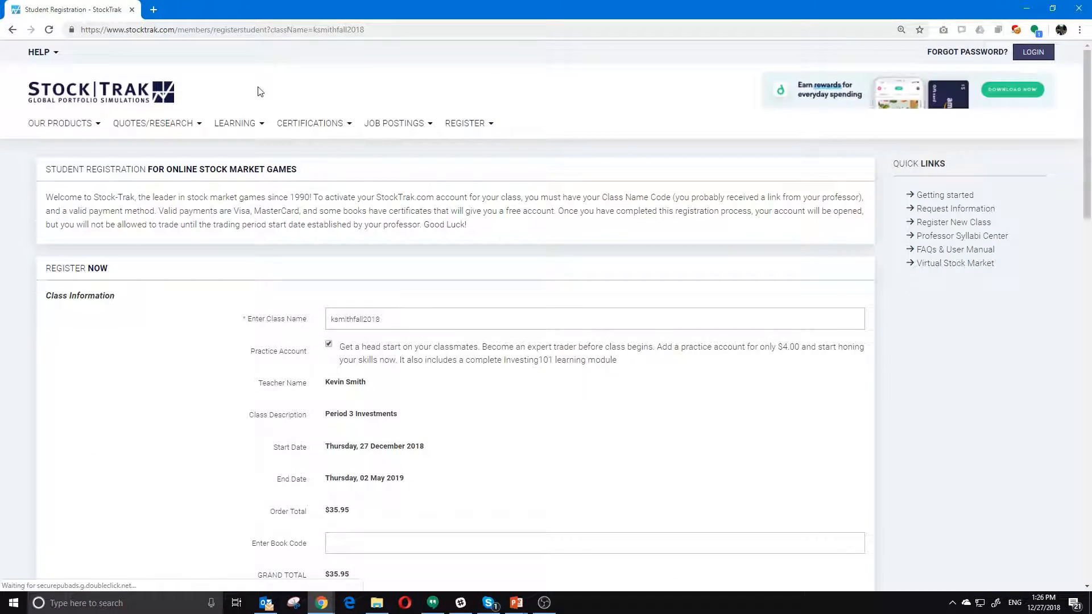
{"action": "scroll", "coordinate": [205, 346], "scroll_direction": "down", "scroll_amount": 1}
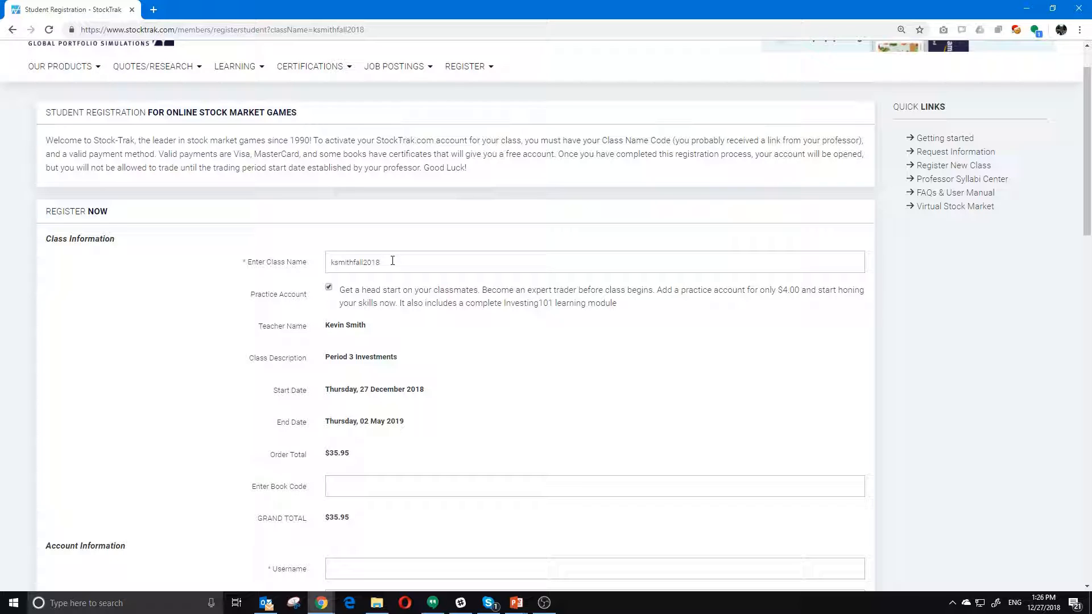
{"action": "left_click_drag", "start_coordinate": [324, 364], "coordinate": [446, 365]}
{"action": "left_click", "coordinate": [467, 369]}
{"action": "scroll", "coordinate": [465, 357], "scroll_direction": "down", "scroll_amount": 3}
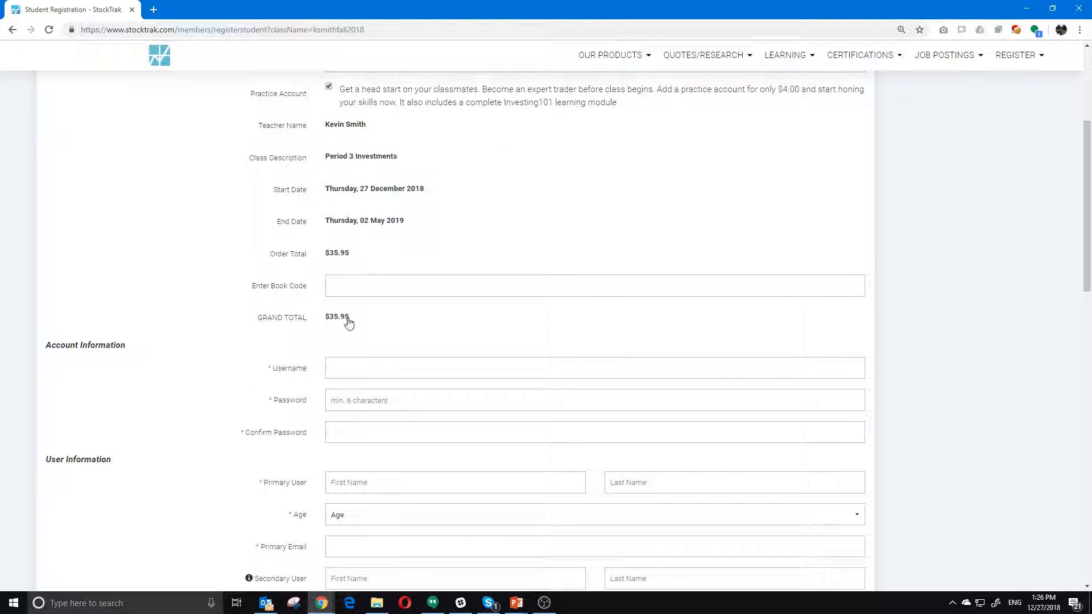
{"action": "left_click", "coordinate": [335, 339]}
{"action": "scroll", "coordinate": [422, 356], "scroll_direction": "down", "scroll_amount": 12}
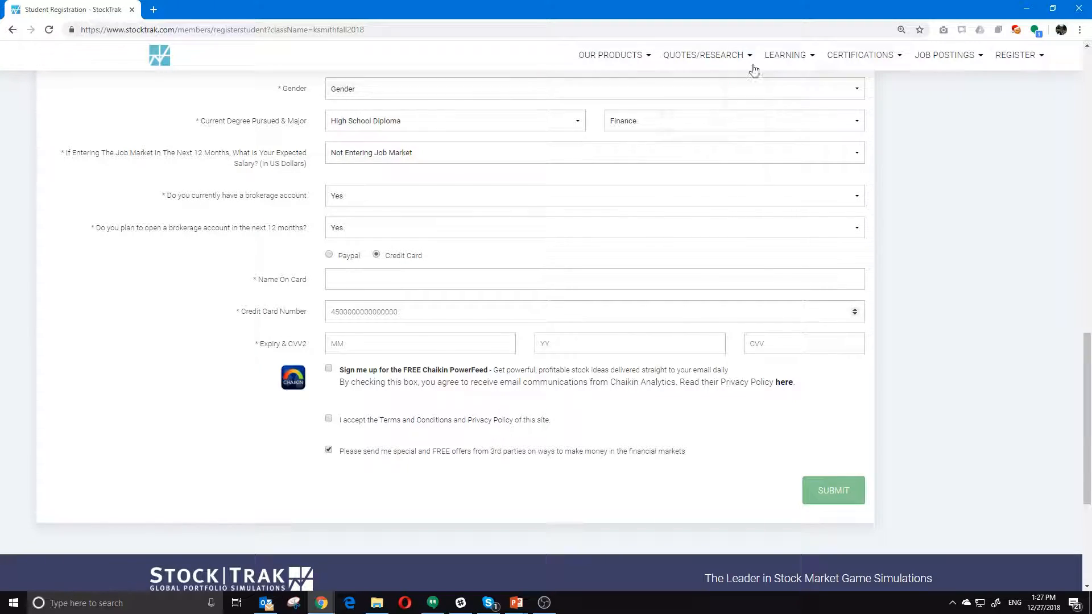
{"action": "left_click", "coordinate": [1079, 8]}
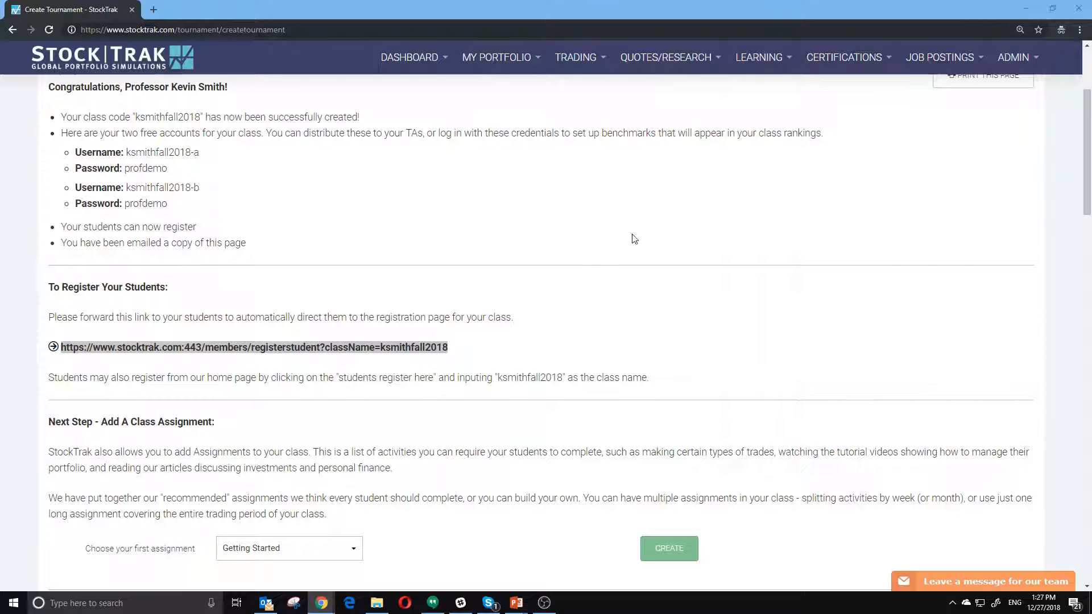
- Begin creating the class's first assignment from the confirmation page
{"action": "left_click", "coordinate": [544, 362]}
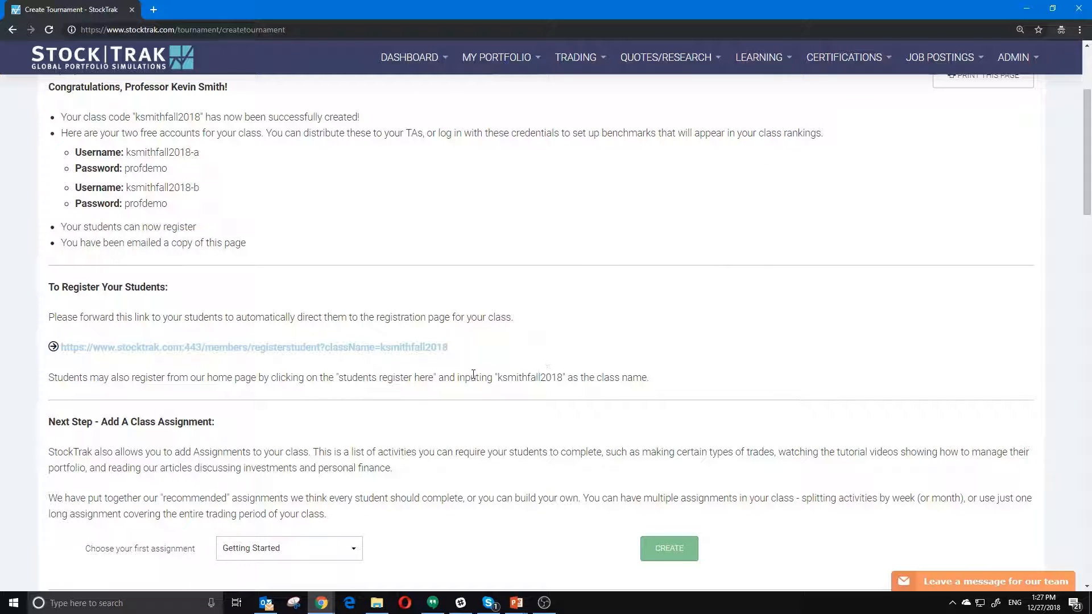
{"action": "scroll", "coordinate": [474, 373], "scroll_direction": "down", "scroll_amount": 3}
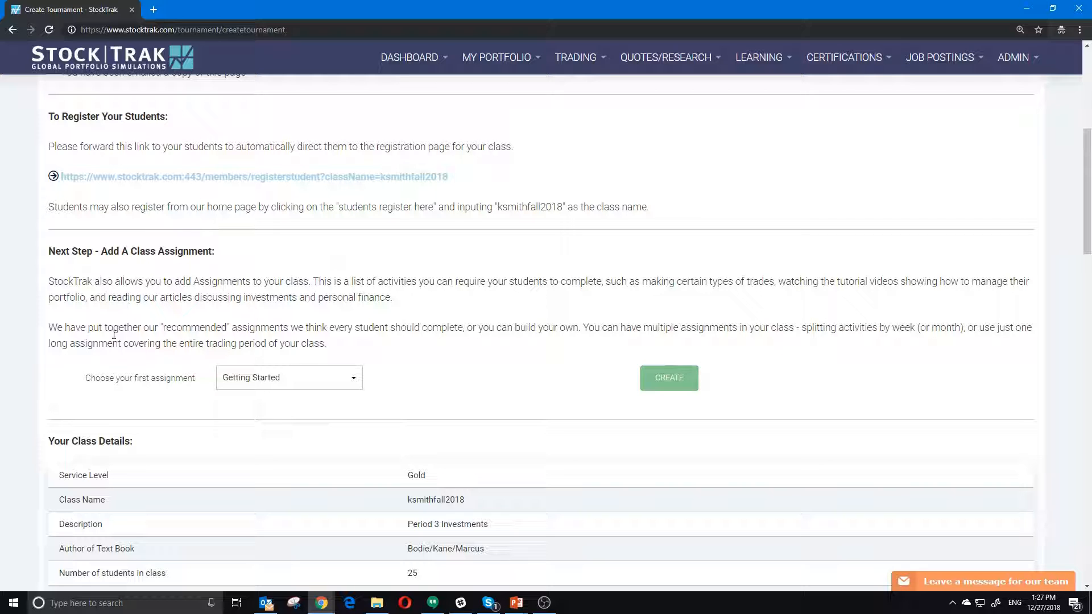
{"action": "left_click", "coordinate": [663, 382]}
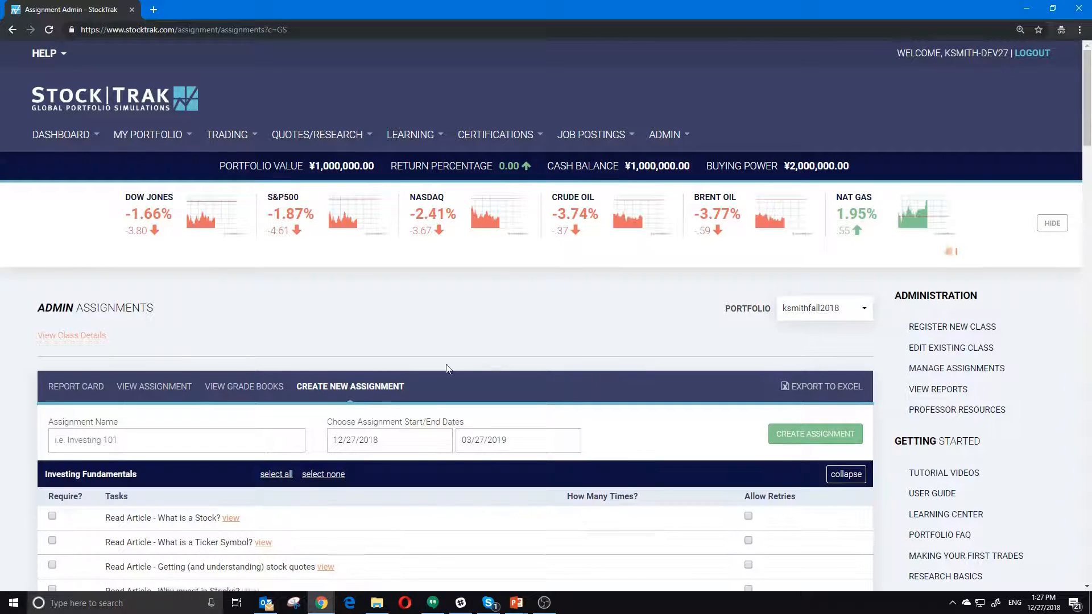
{"action": "scroll", "coordinate": [277, 358], "scroll_direction": "down", "scroll_amount": 1}
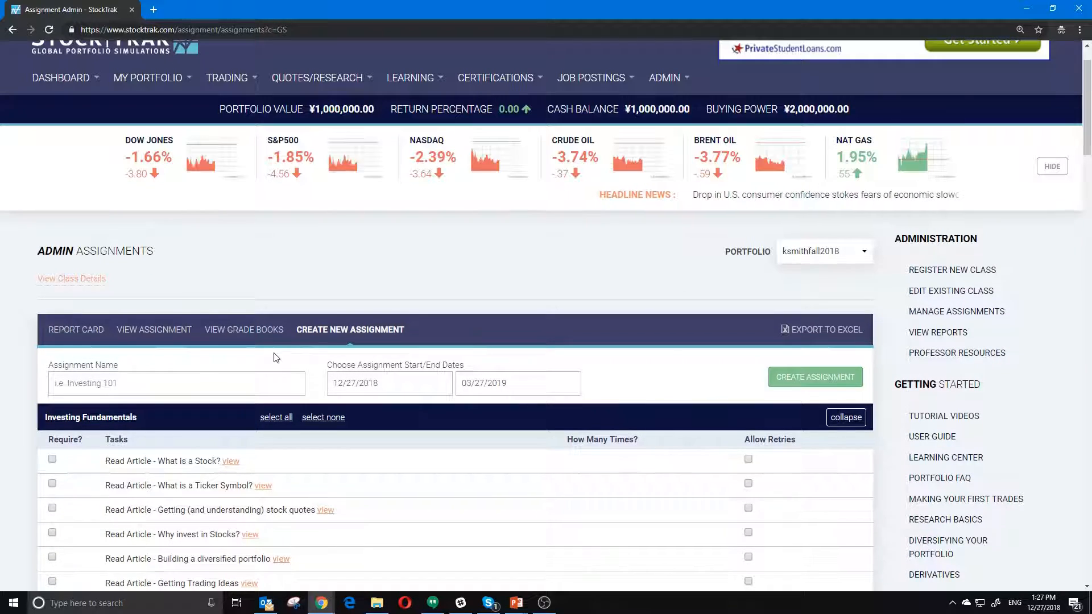
{"action": "scroll", "coordinate": [275, 357], "scroll_direction": "down", "scroll_amount": 2}
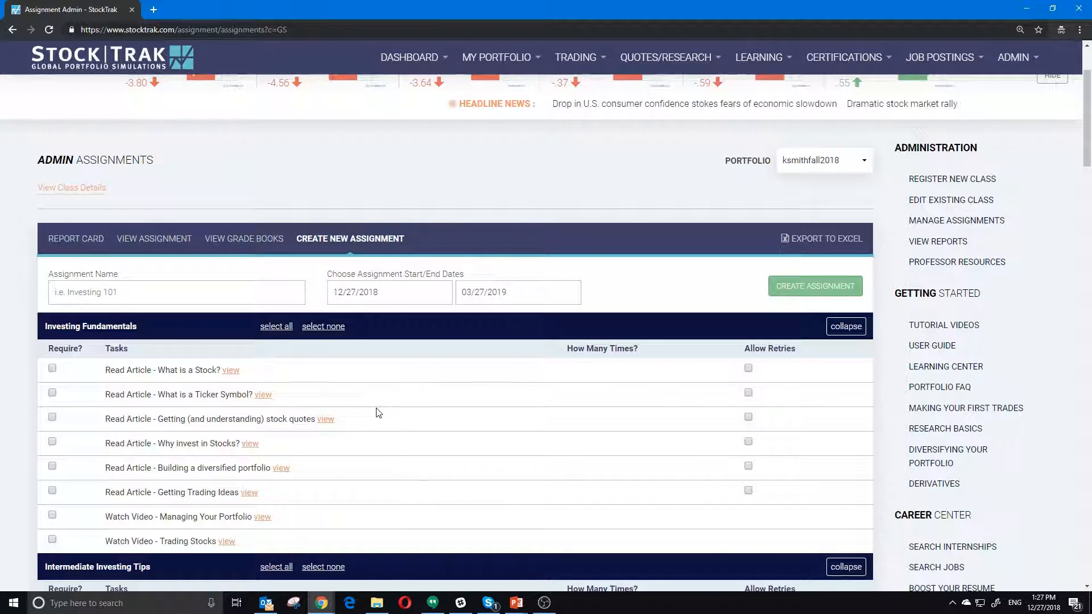
- Name the assignment 'Week 1' and set its end date to 01/03/2019
{"action": "left_click", "coordinate": [121, 295]}
{"action": "type", "text": "Week 1"}
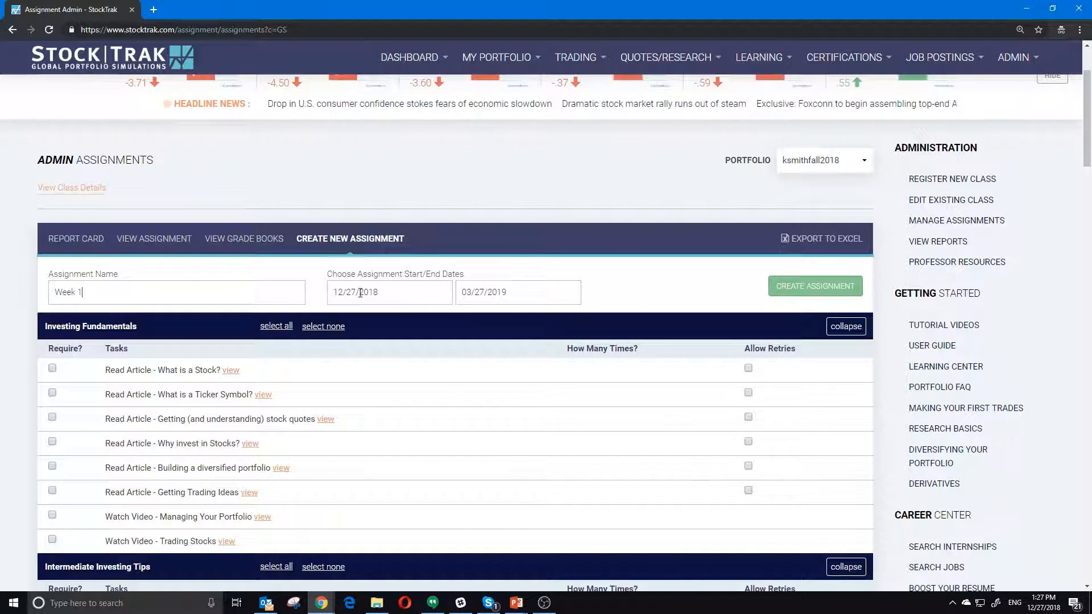
{"action": "left_click", "coordinate": [475, 294]}
{"action": "left_click", "coordinate": [469, 318]}
{"action": "left_click", "coordinate": [469, 318]}
{"action": "left_click", "coordinate": [469, 318]}
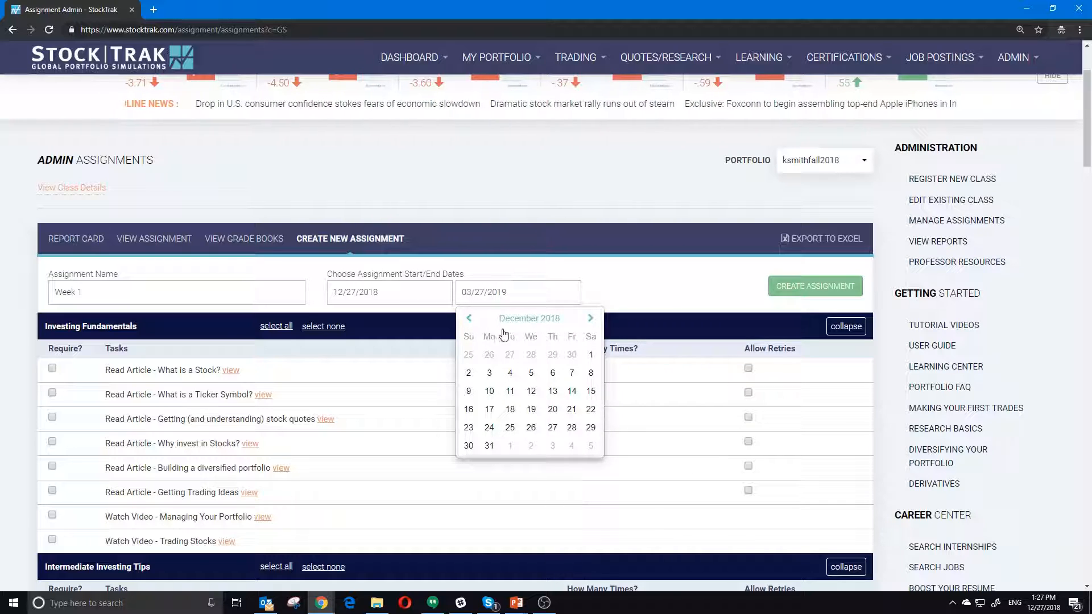
{"action": "left_click", "coordinate": [550, 447]}
{"action": "scroll", "coordinate": [529, 419], "scroll_direction": "down", "scroll_amount": 1}
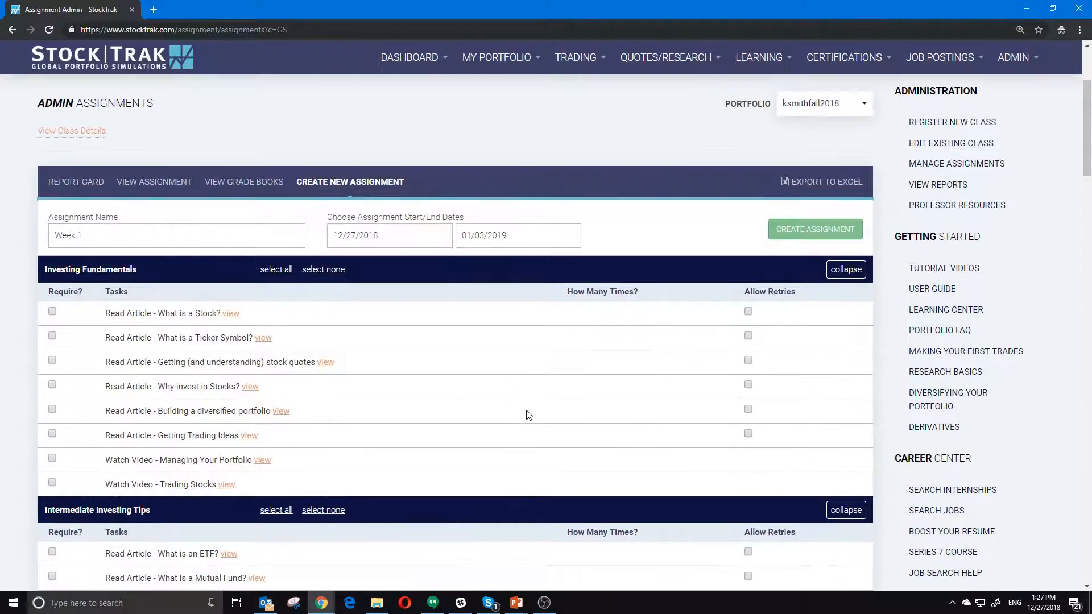
{"action": "scroll", "coordinate": [179, 320], "scroll_direction": "down", "scroll_amount": 1}
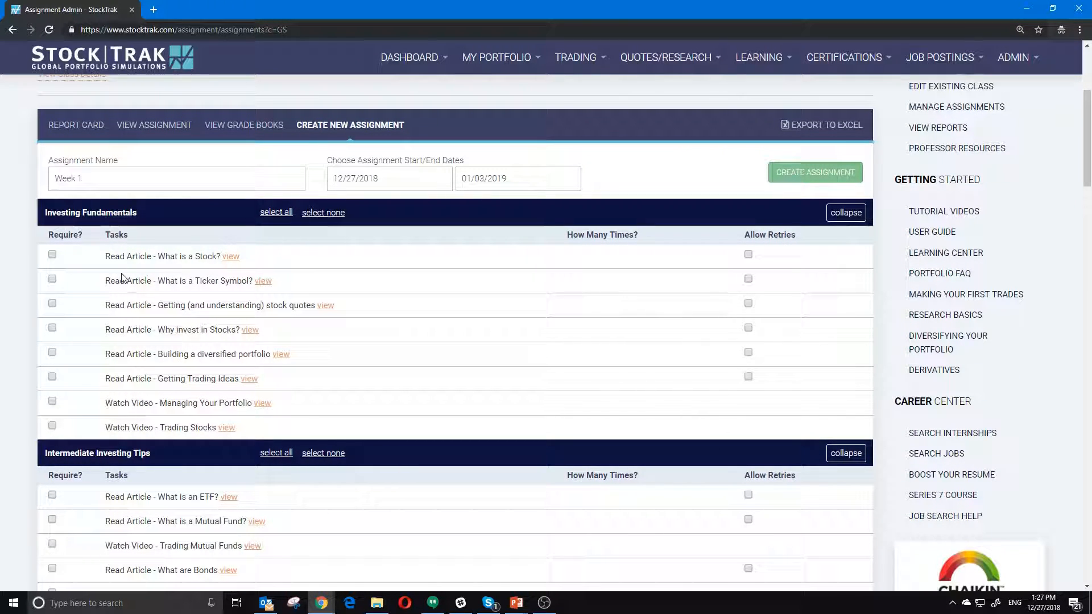
- Open 'What is a Stock?' in a new tab, read it, and show Pop Quiz question 1 of 5
{"action": "middle_click", "coordinate": [231, 256]}
{"action": "left_click", "coordinate": [214, 6]}
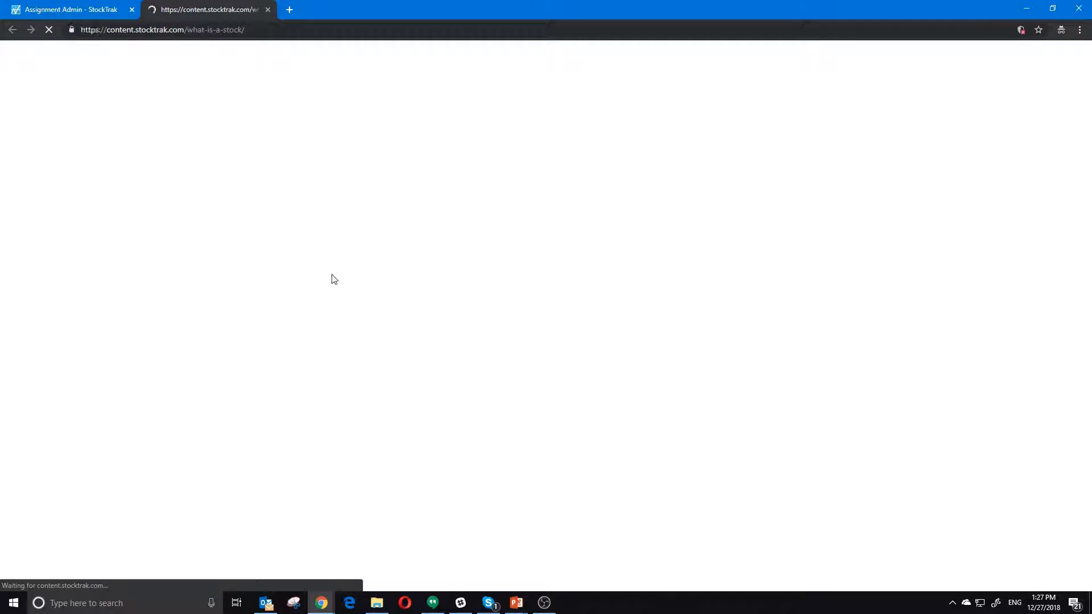
{"action": "scroll", "coordinate": [125, 380], "scroll_direction": "down", "scroll_amount": 15}
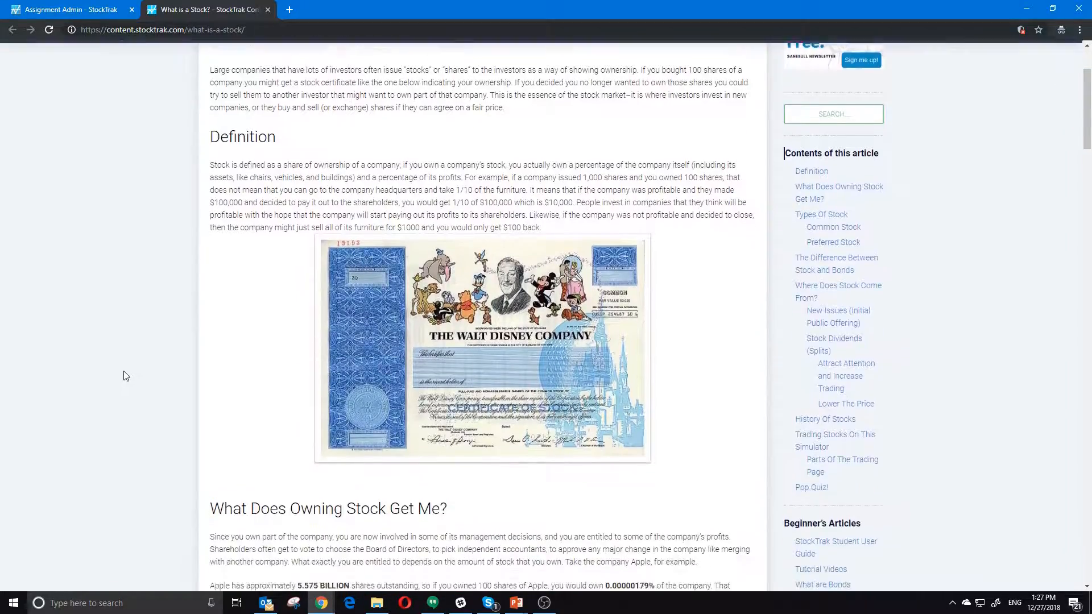
{"action": "scroll", "coordinate": [127, 373], "scroll_direction": "down", "scroll_amount": 14}
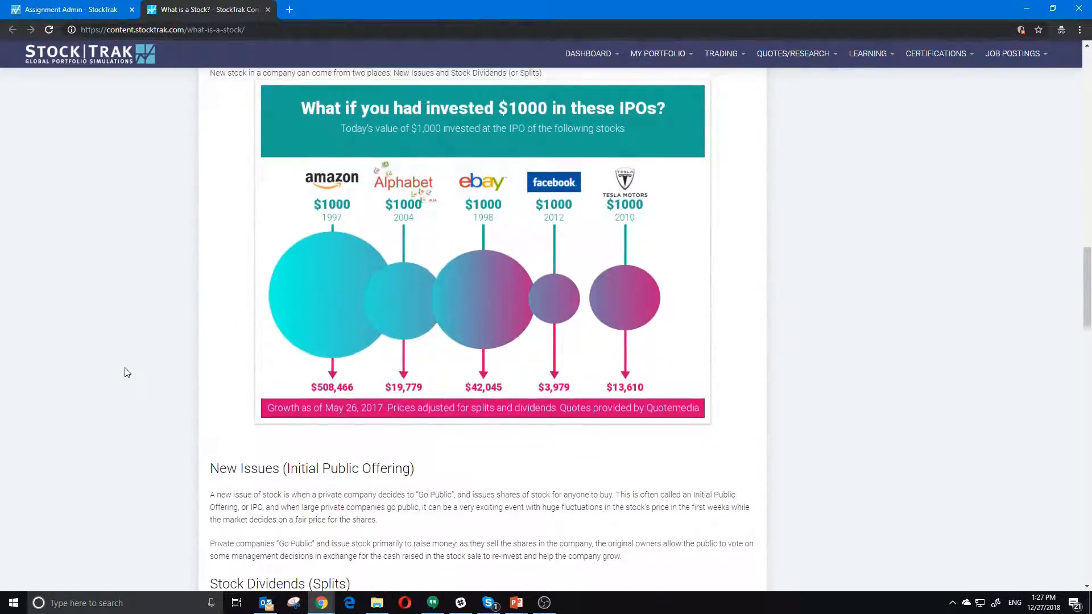
{"action": "scroll", "coordinate": [127, 372], "scroll_direction": "down", "scroll_amount": 5}
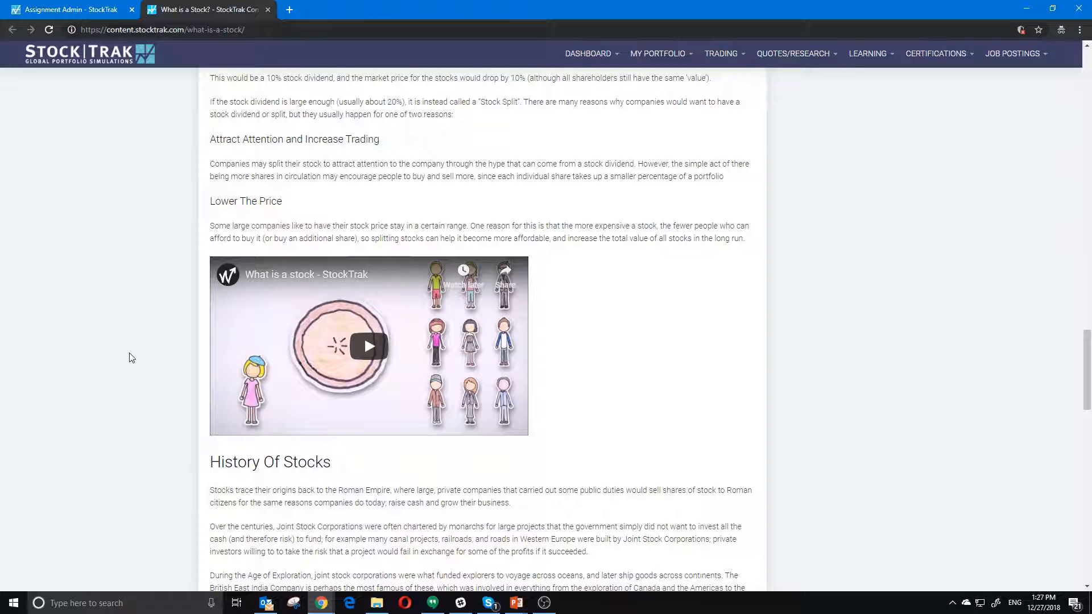
{"action": "scroll", "coordinate": [128, 341], "scroll_direction": "down", "scroll_amount": 10}
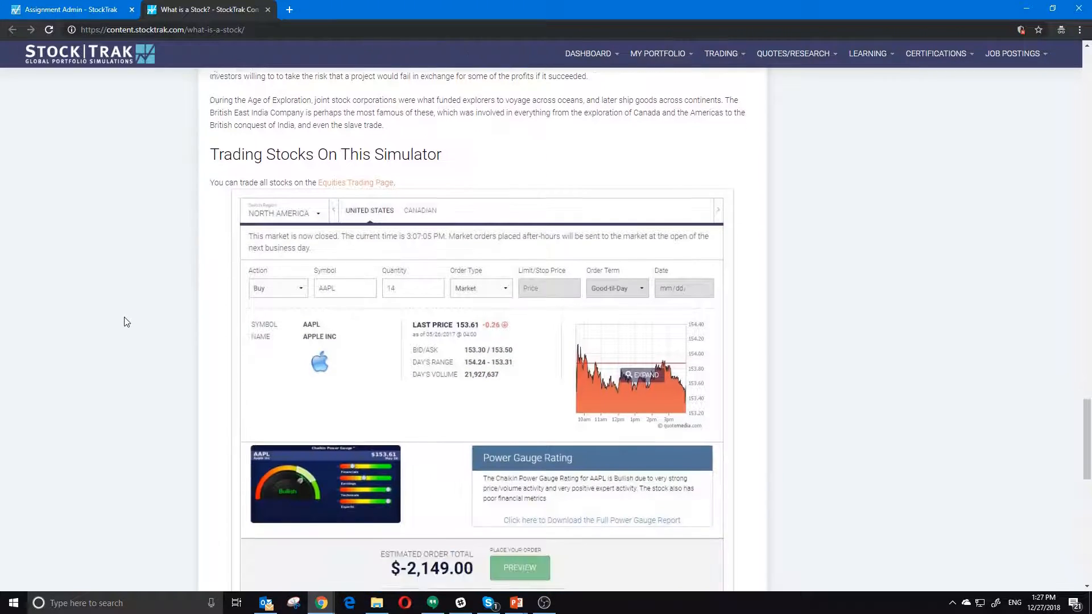
{"action": "scroll", "coordinate": [127, 316], "scroll_direction": "up", "scroll_amount": 1}
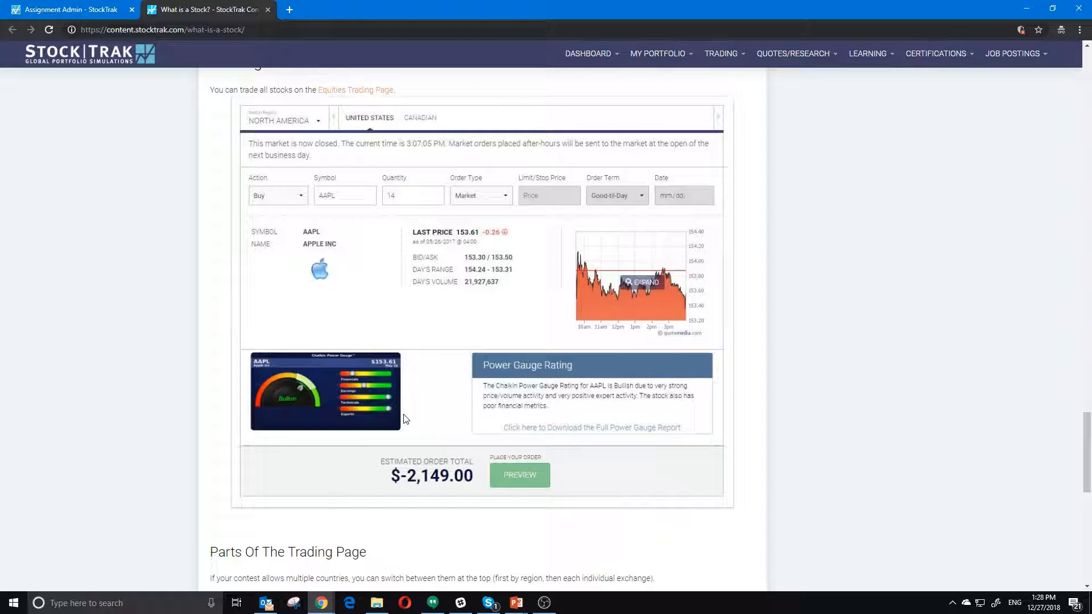
{"action": "scroll", "coordinate": [405, 417], "scroll_direction": "down", "scroll_amount": 9}
{"action": "scroll", "coordinate": [407, 402], "scroll_direction": "up", "scroll_amount": 2}
{"action": "left_click", "coordinate": [731, 455]}
{"action": "scroll", "coordinate": [218, 222], "scroll_direction": "down", "scroll_amount": 4}
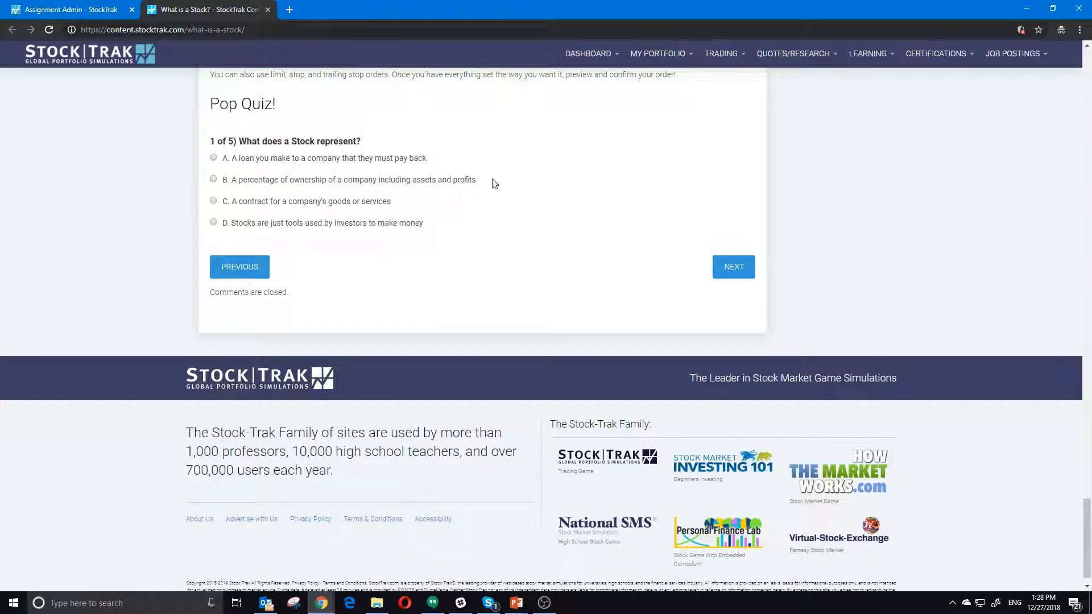
- Open the Managing Your Portfolio video in a new Video Center tab from the task list
{"action": "left_click", "coordinate": [55, 11]}
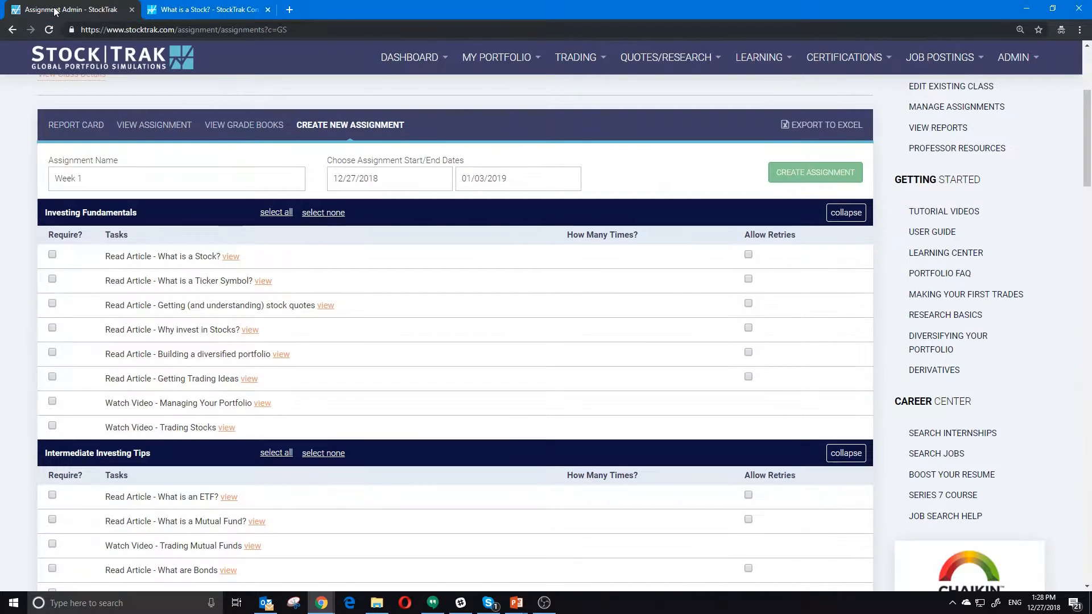
{"action": "scroll", "coordinate": [131, 308], "scroll_direction": "down", "scroll_amount": 2}
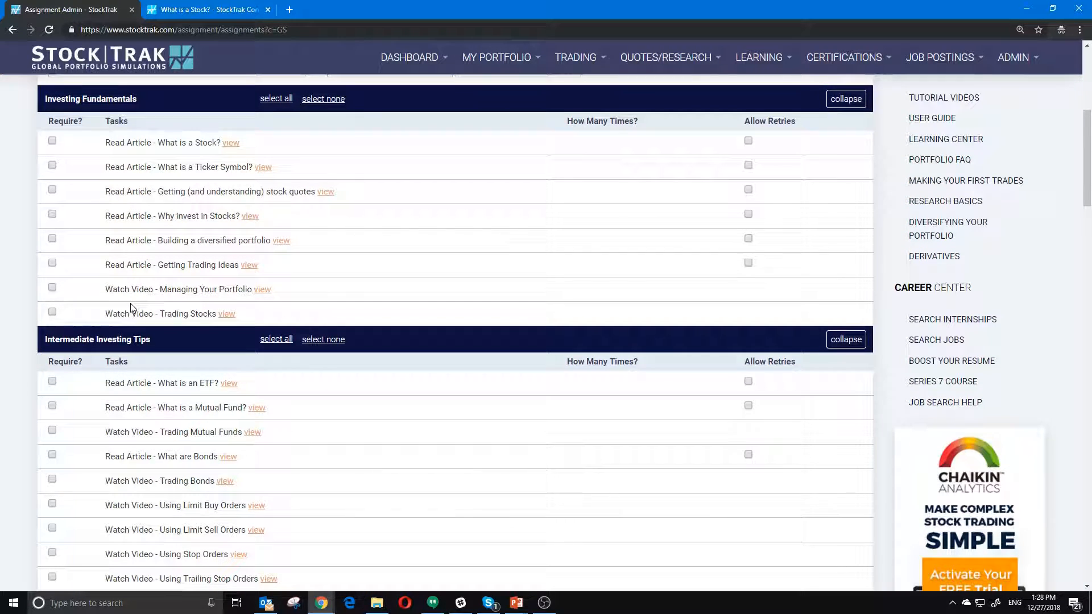
{"action": "middle_click", "coordinate": [257, 291]}
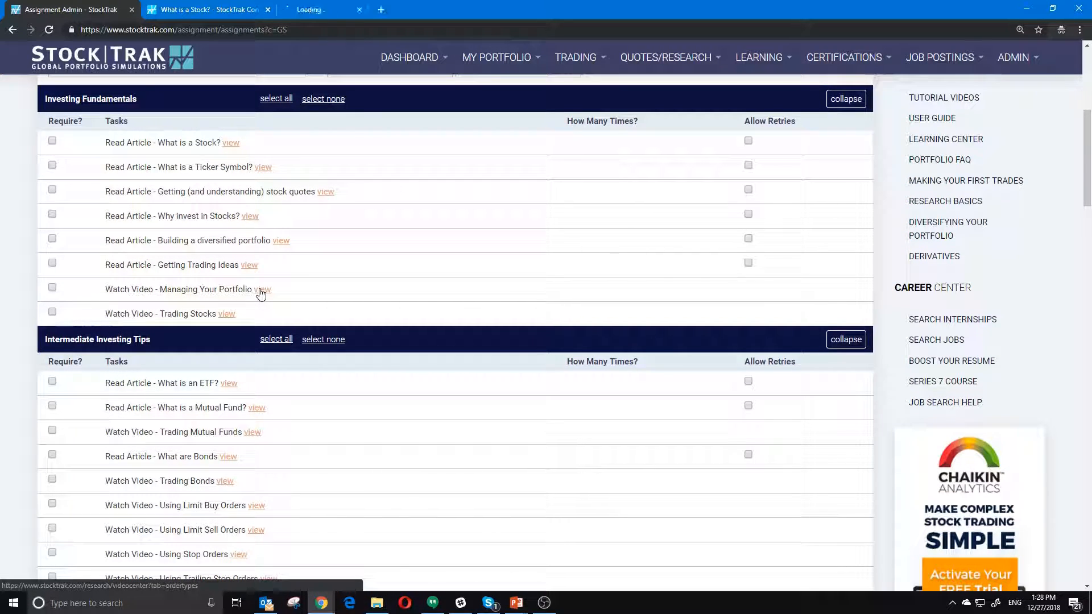
{"action": "left_click", "coordinate": [319, 11]}
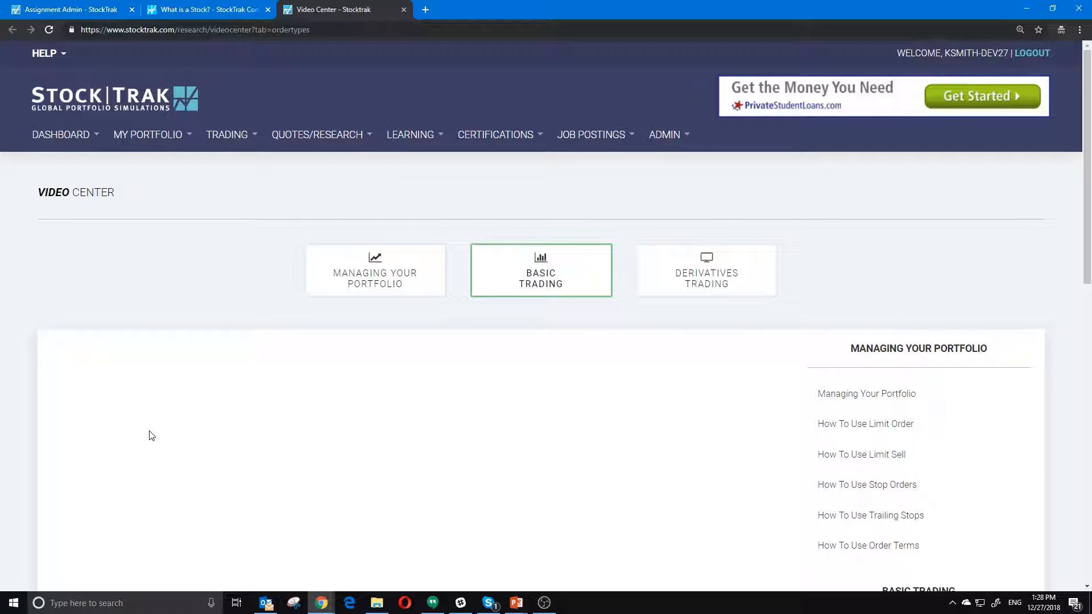
{"action": "scroll", "coordinate": [151, 429], "scroll_direction": "down", "scroll_amount": 3}
{"action": "left_click", "coordinate": [837, 185]}
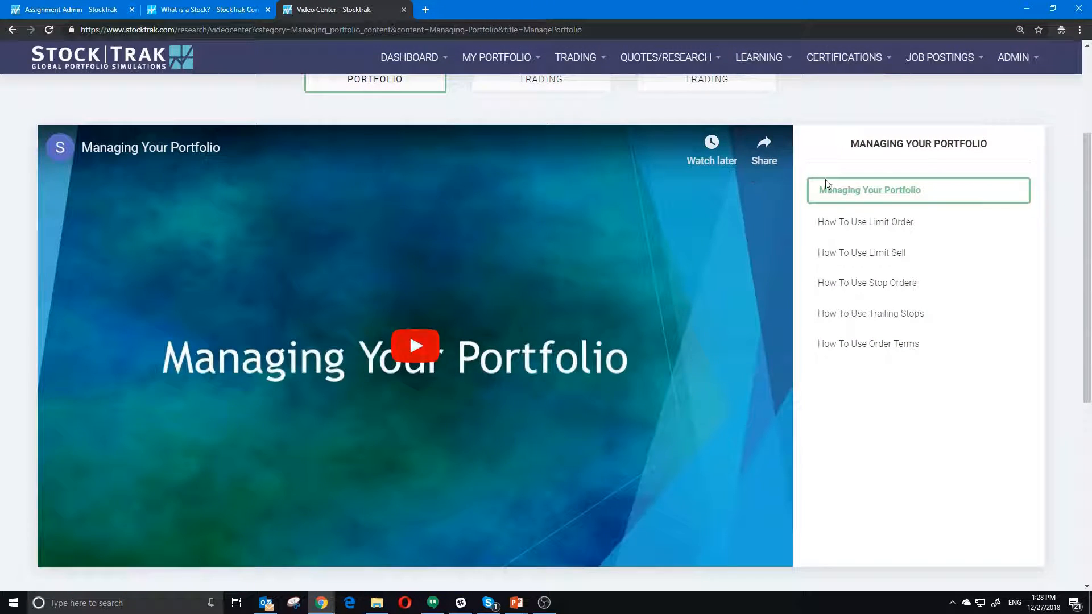
{"action": "scroll", "coordinate": [883, 329], "scroll_direction": "up", "scroll_amount": 2}
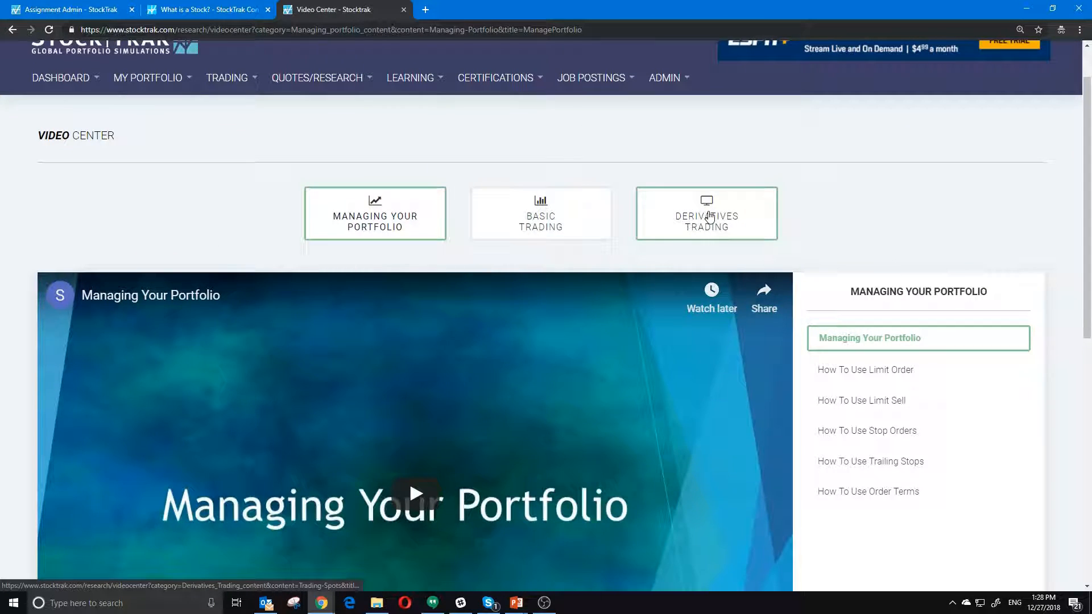
{"action": "scroll", "coordinate": [845, 244], "scroll_direction": "down", "scroll_amount": 2}
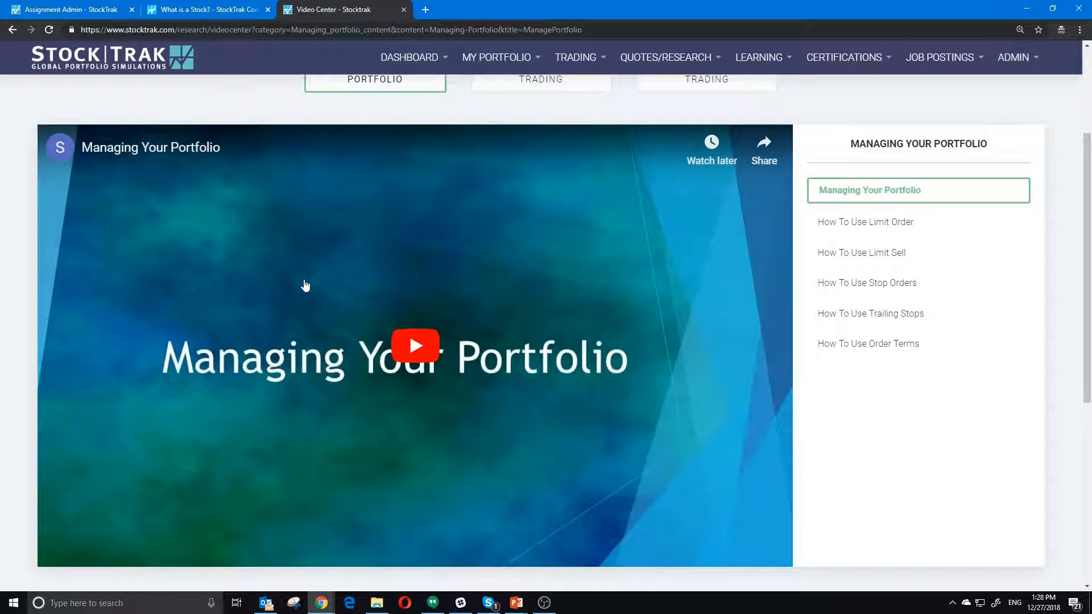
- Return to the Assignment Admin tab and review the available task sections
{"action": "left_click", "coordinate": [68, 11]}
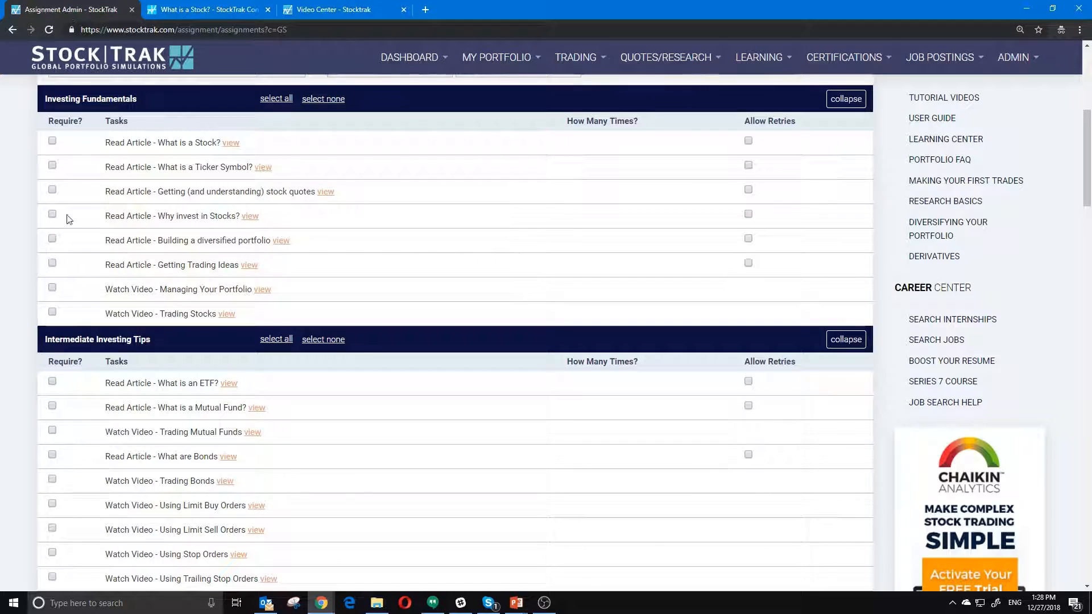
{"action": "scroll", "coordinate": [40, 476], "scroll_direction": "down", "scroll_amount": 1}
{"action": "scroll", "coordinate": [39, 477], "scroll_direction": "down", "scroll_amount": 7}
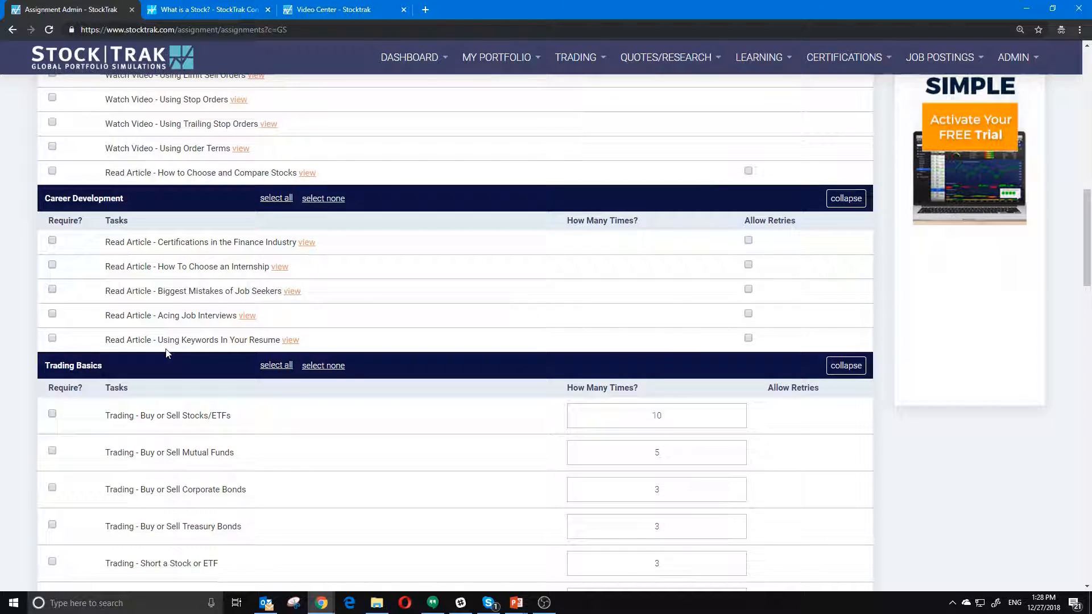
{"action": "scroll", "coordinate": [198, 268], "scroll_direction": "down", "scroll_amount": 4}
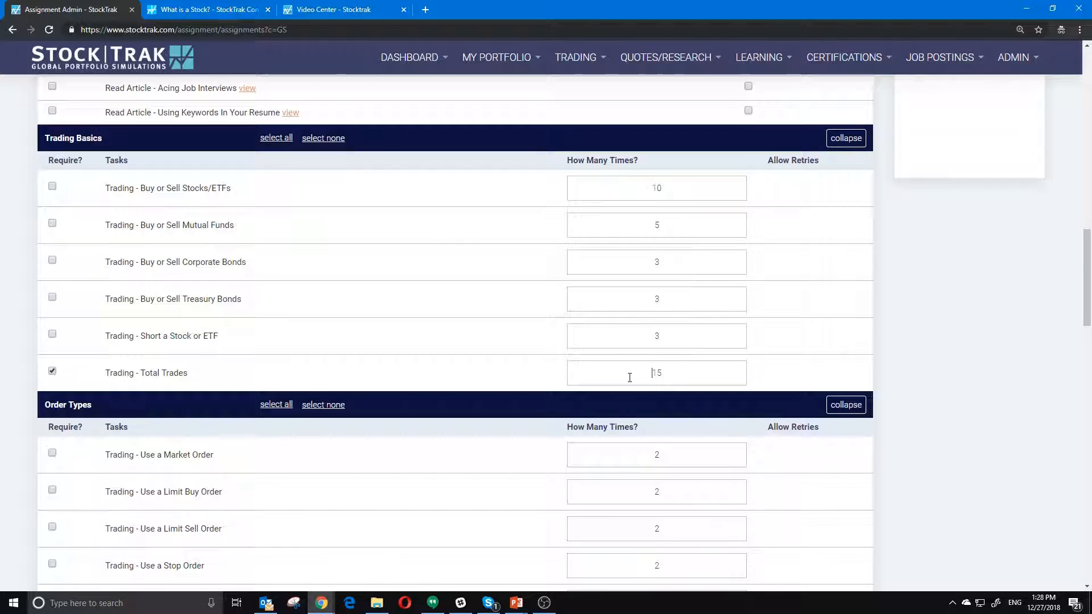
{"action": "scroll", "coordinate": [629, 377], "scroll_direction": "down", "scroll_amount": 10}
{"action": "scroll", "coordinate": [630, 378], "scroll_direction": "down", "scroll_amount": 12}
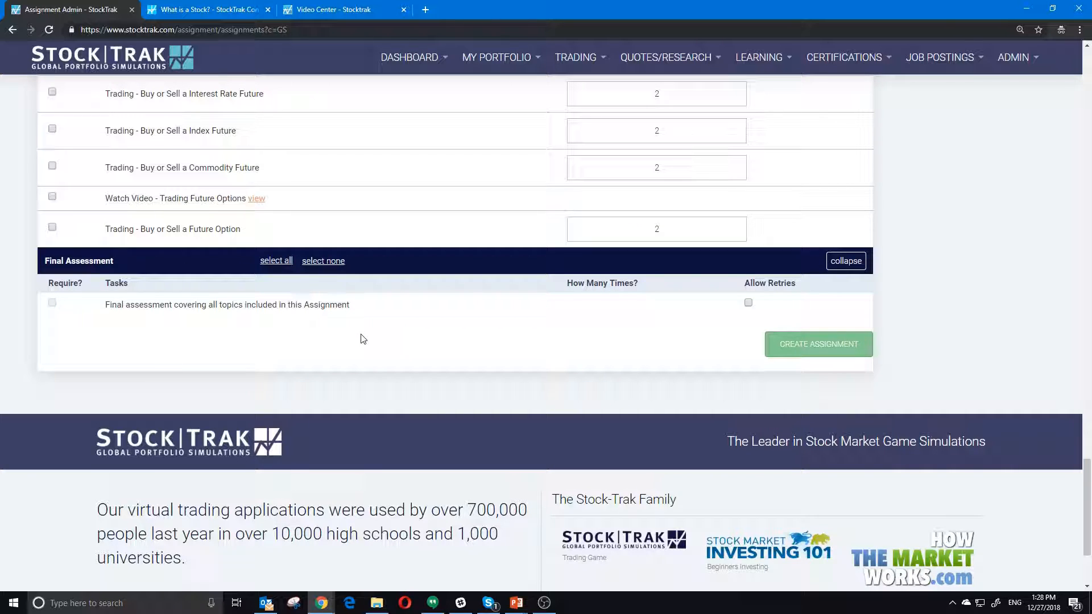
{"action": "scroll", "coordinate": [372, 397], "scroll_direction": "up", "scroll_amount": 13}
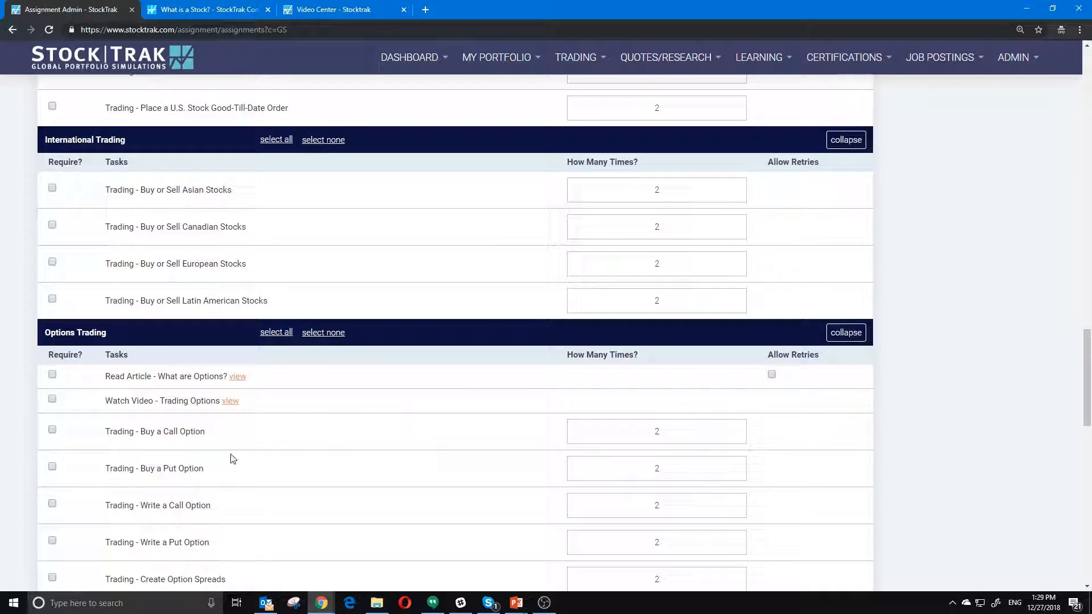
{"action": "scroll", "coordinate": [207, 459], "scroll_direction": "up", "scroll_amount": 20}
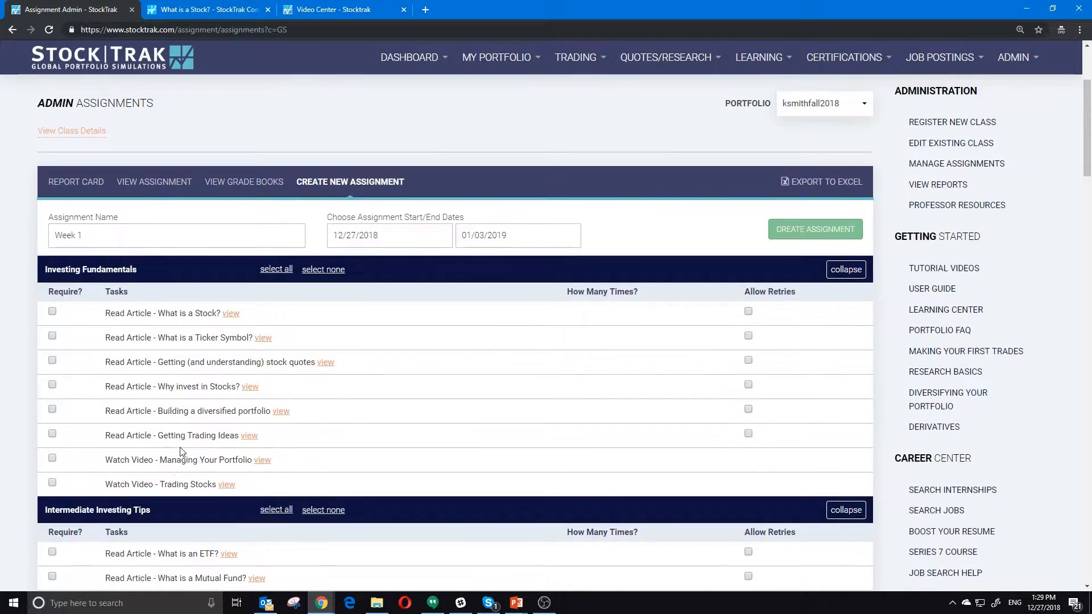
{"action": "scroll", "coordinate": [180, 447], "scroll_direction": "down", "scroll_amount": 5}
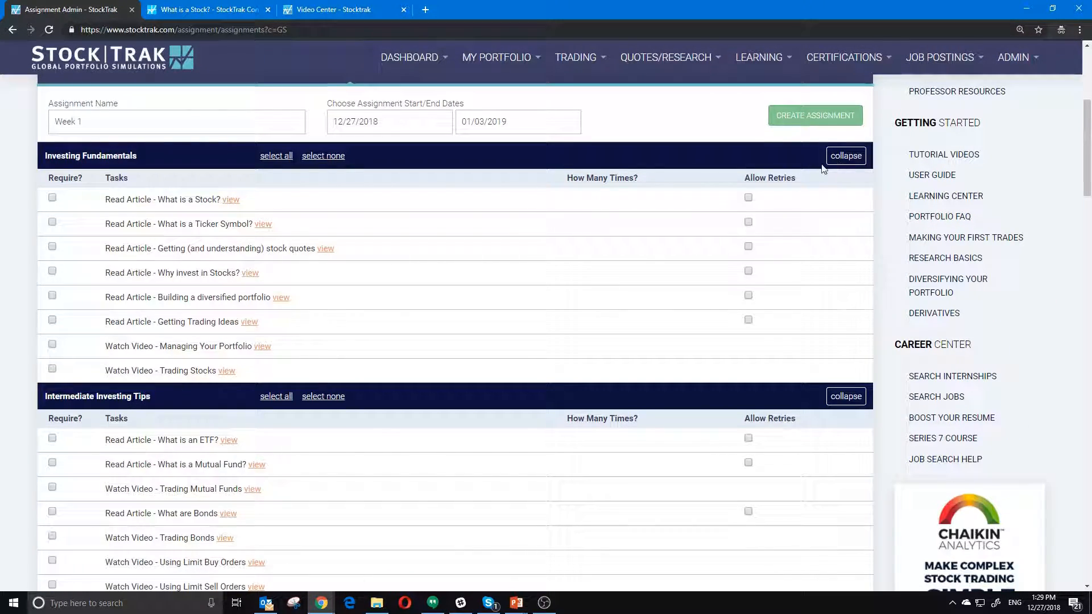
- Require all Investing Fundamentals tasks with article retries and create the Week 1 assignment
{"action": "left_click", "coordinate": [276, 155]}
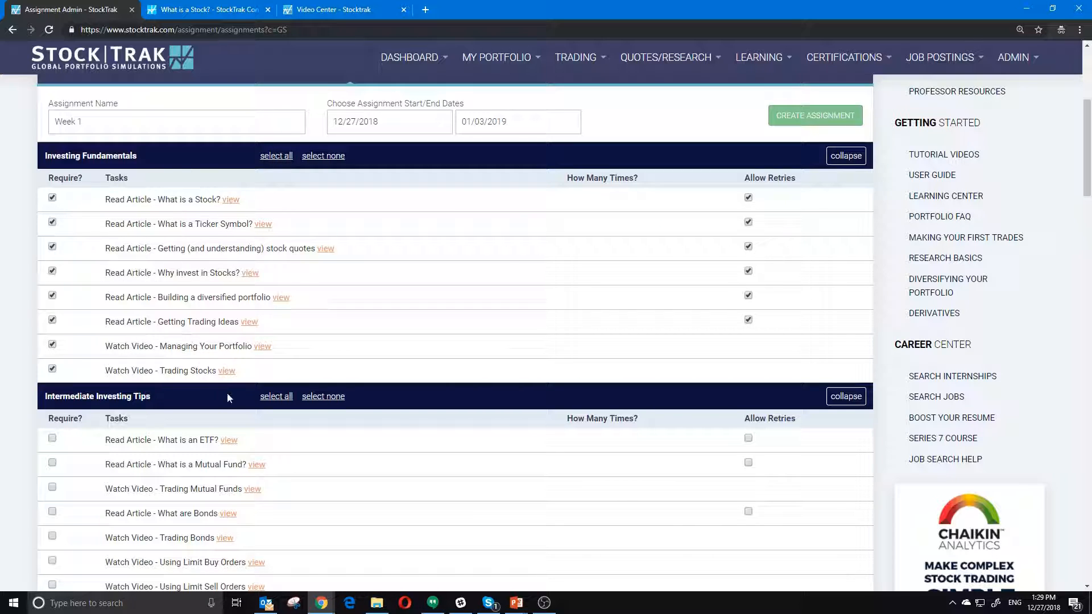
{"action": "scroll", "coordinate": [337, 438], "scroll_direction": "down", "scroll_amount": 20}
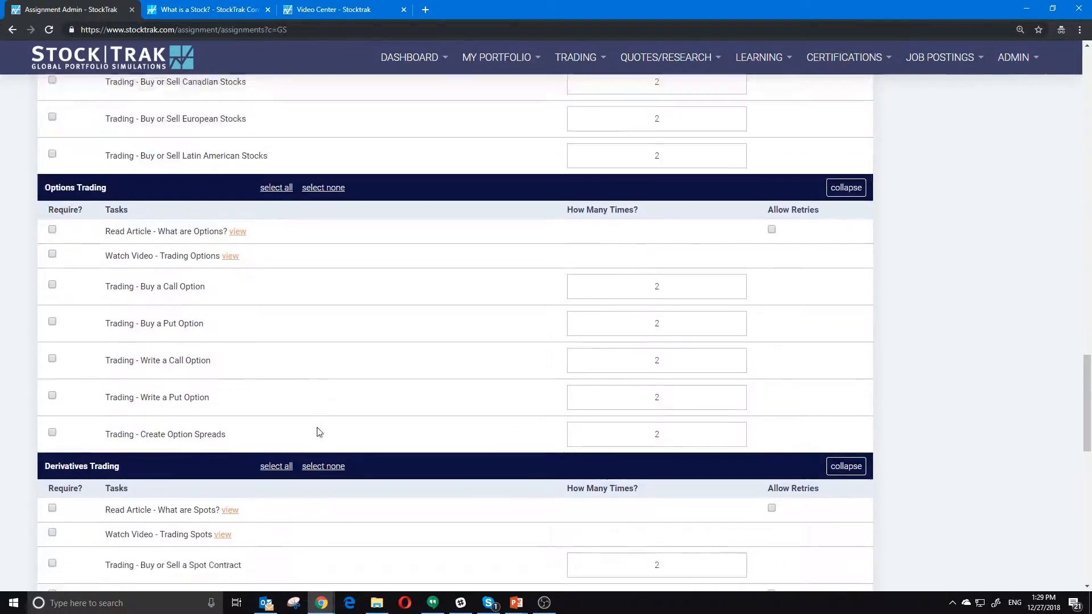
{"action": "scroll", "coordinate": [464, 432], "scroll_direction": "down", "scroll_amount": 4}
{"action": "scroll", "coordinate": [398, 333], "scroll_direction": "up", "scroll_amount": 20}
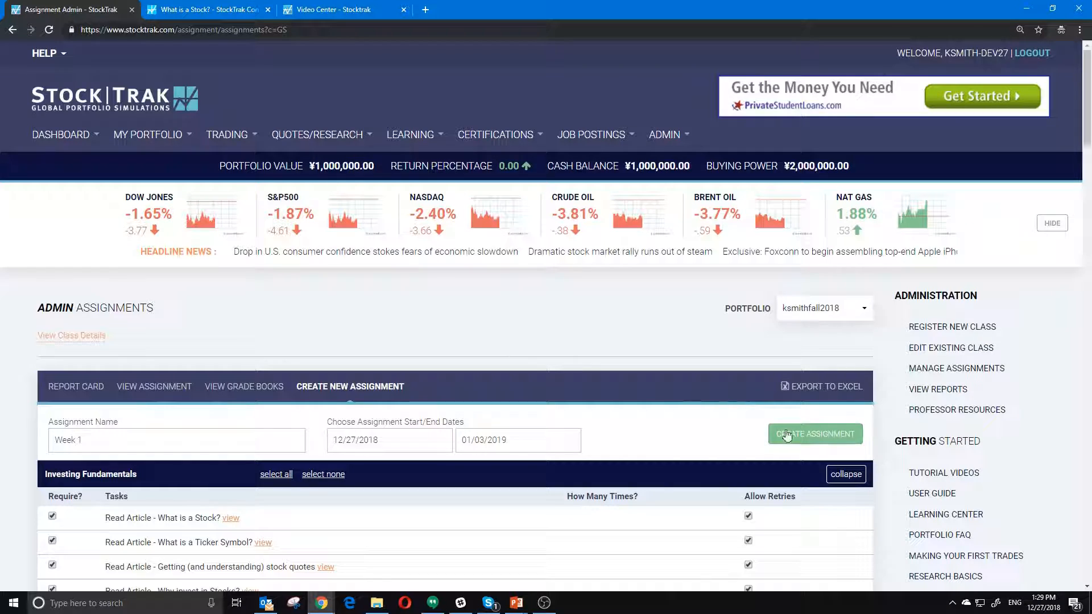
{"action": "left_click", "coordinate": [788, 434]}
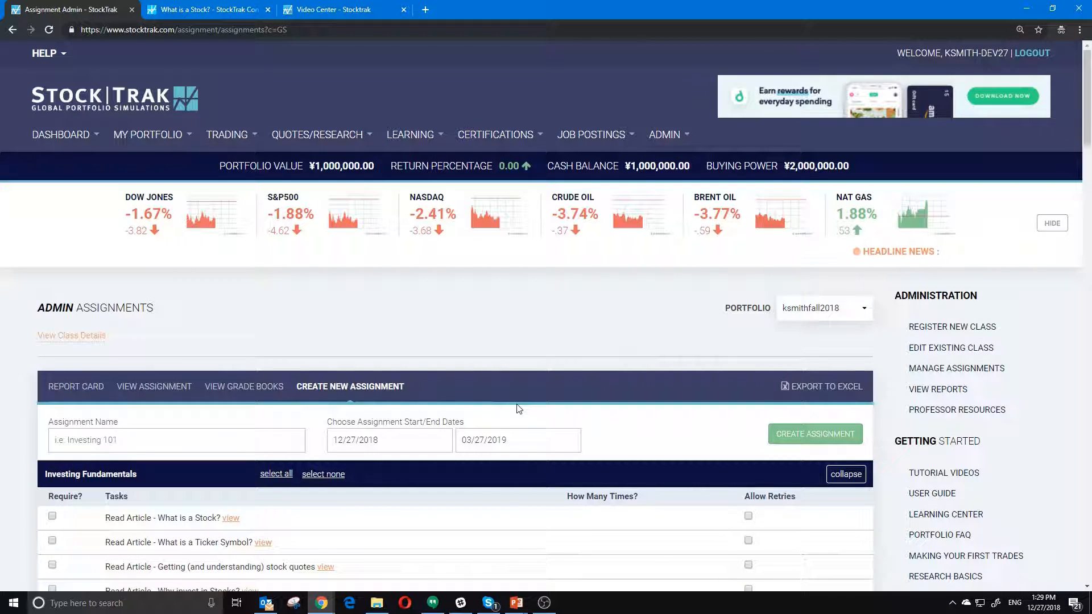
- Advance the slideshow to the Reporting slide and go back to StockTrak in Chrome
{"action": "key", "text": "alt+Tab"}
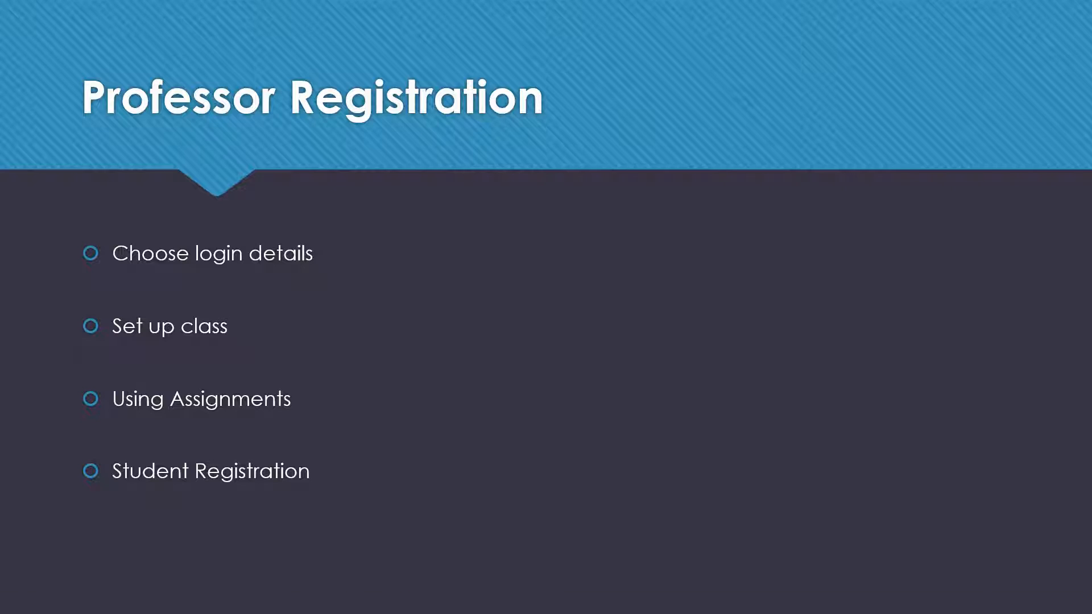
{"action": "key", "text": "Right"}
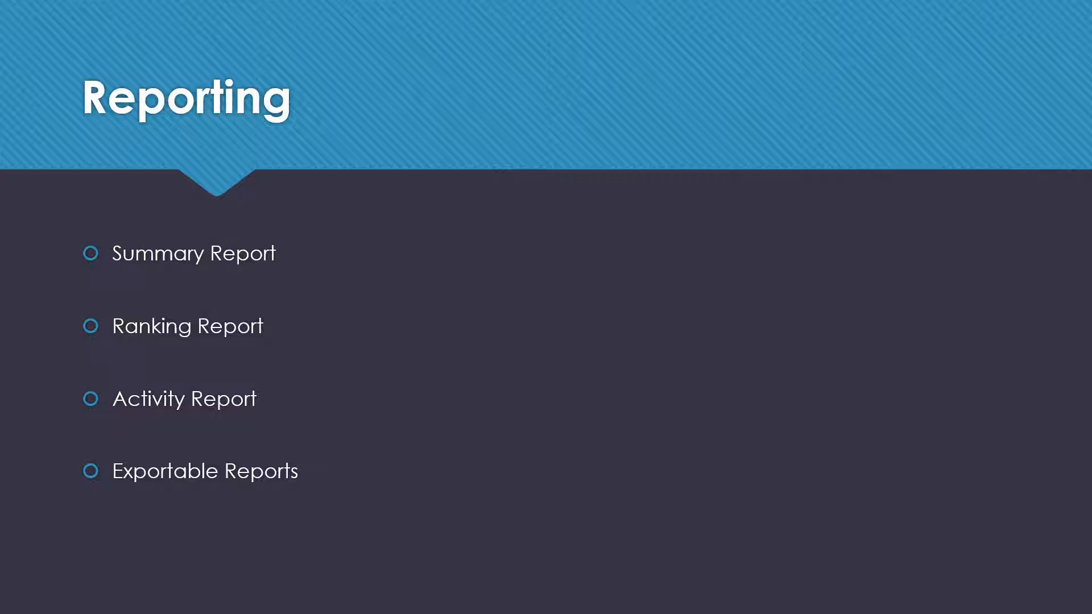
{"action": "key", "text": "alt+Tab"}
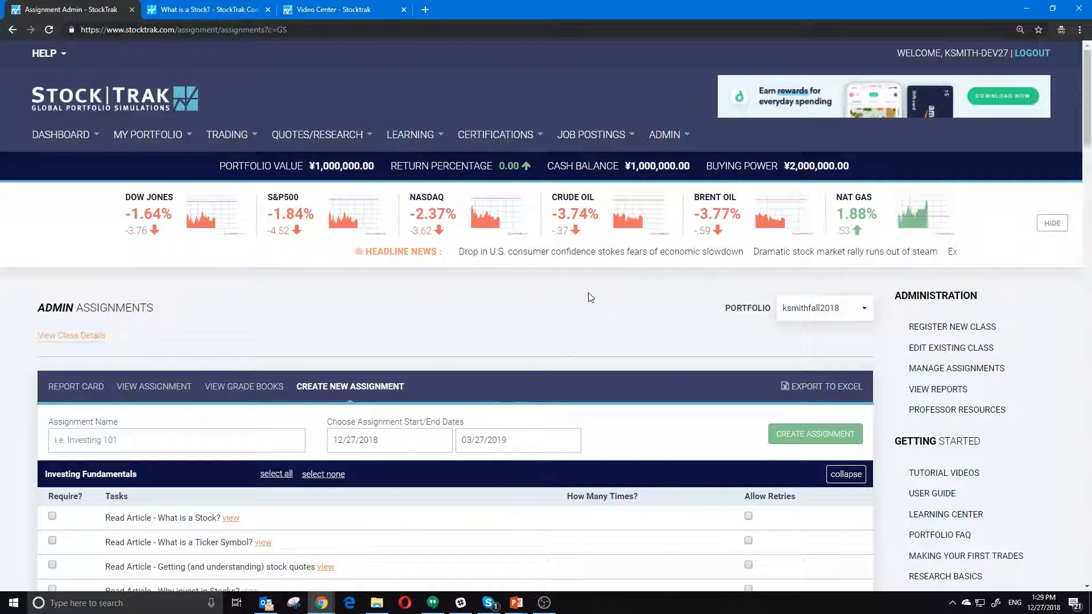
- Log out, then open ADMIN > Class Summary Reports for Torneo_de_Inversión_2 under another professor account
{"action": "left_click", "coordinate": [1032, 52]}
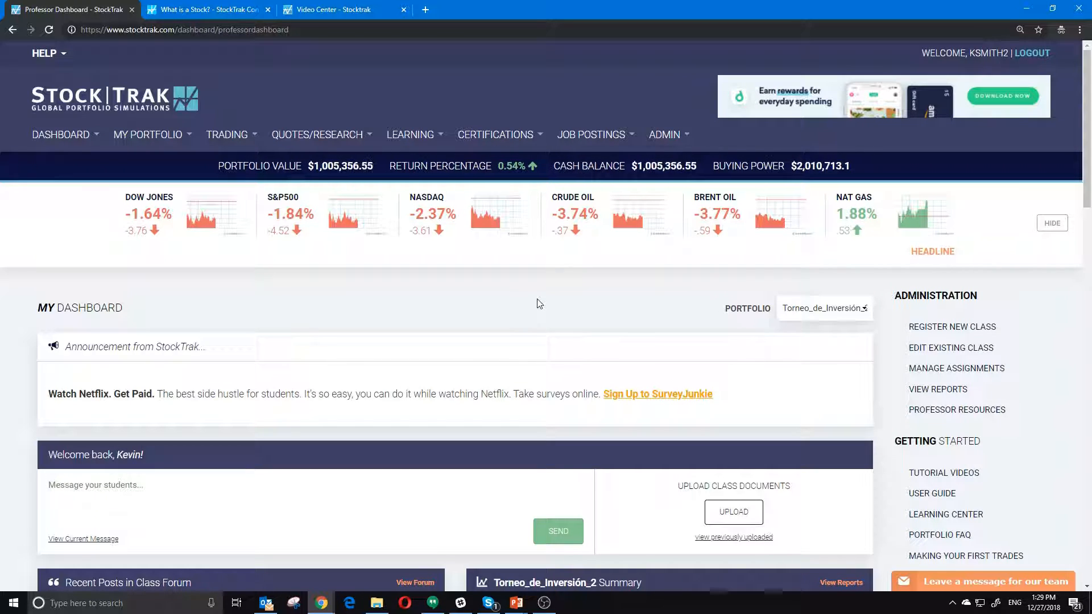
{"action": "left_click", "coordinate": [668, 135]}
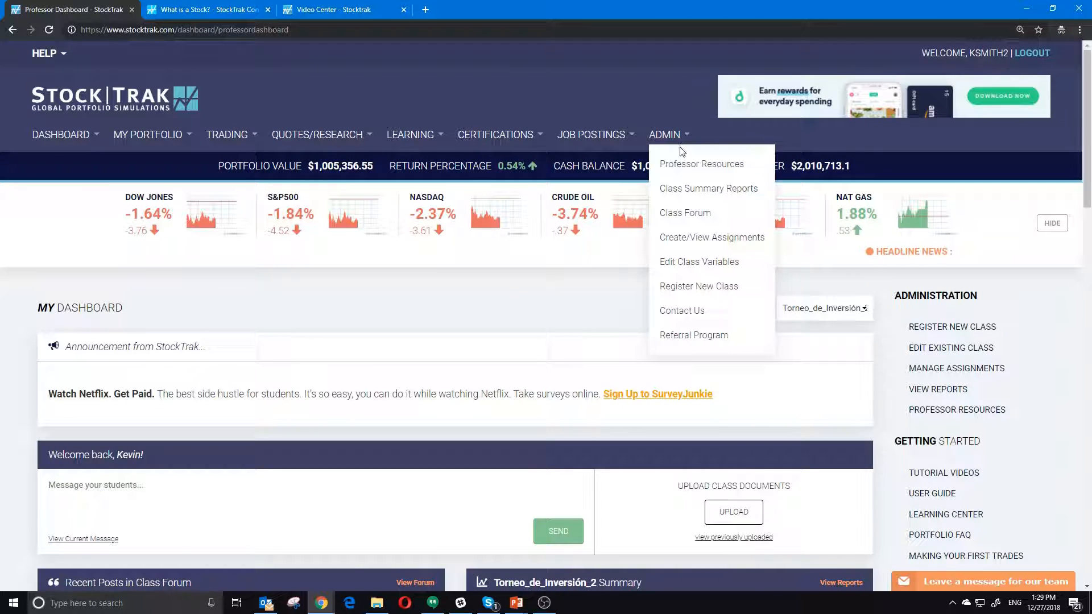
{"action": "left_click", "coordinate": [688, 191]}
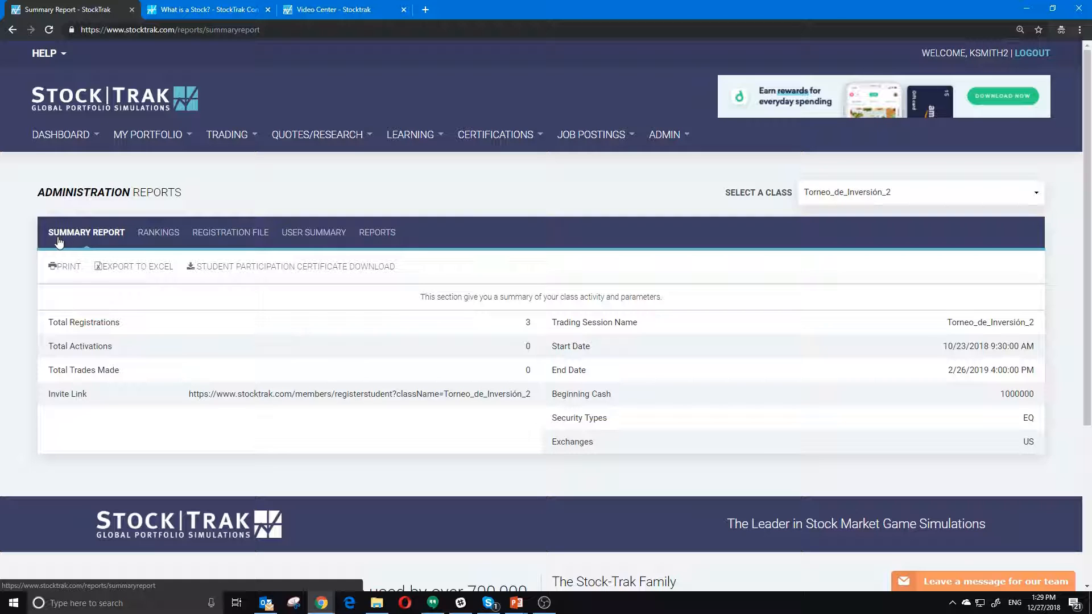
{"action": "left_click", "coordinate": [885, 195]}
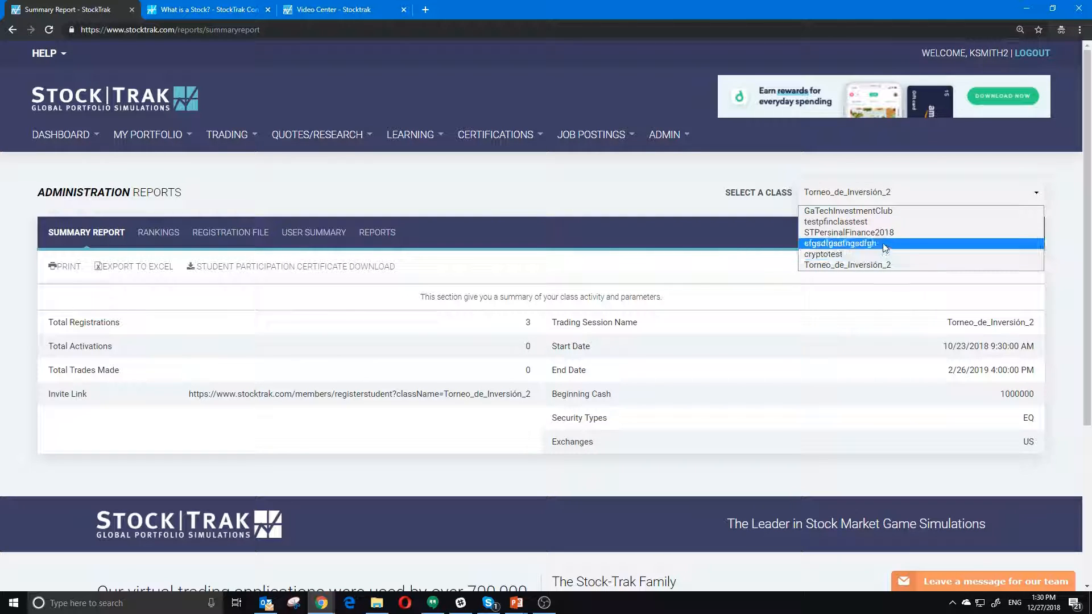
{"action": "left_click", "coordinate": [891, 212]}
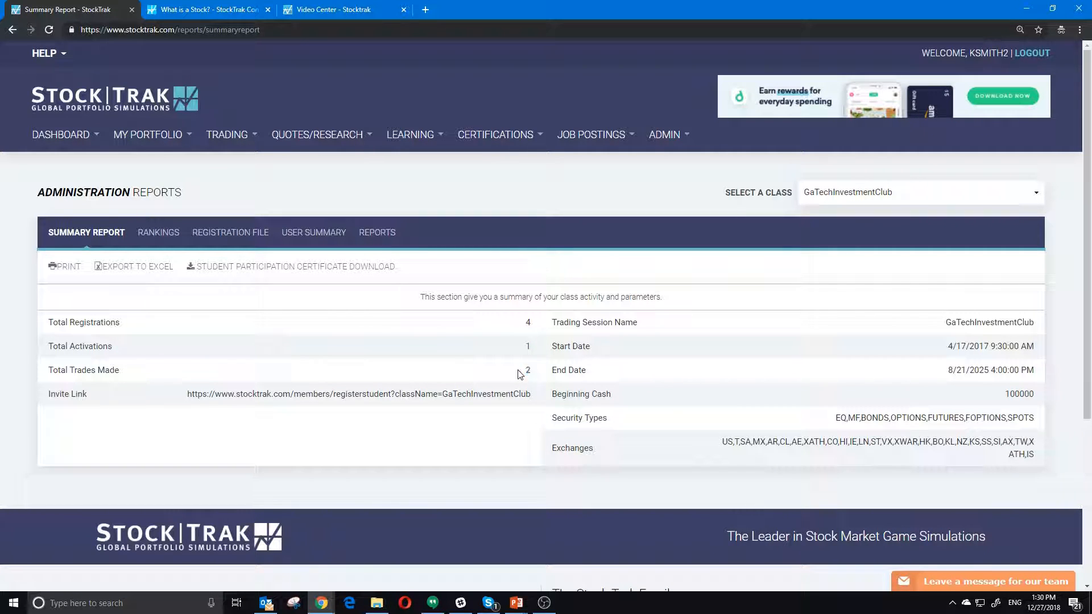
{"action": "left_click_drag", "start_coordinate": [533, 397], "coordinate": [184, 401]}
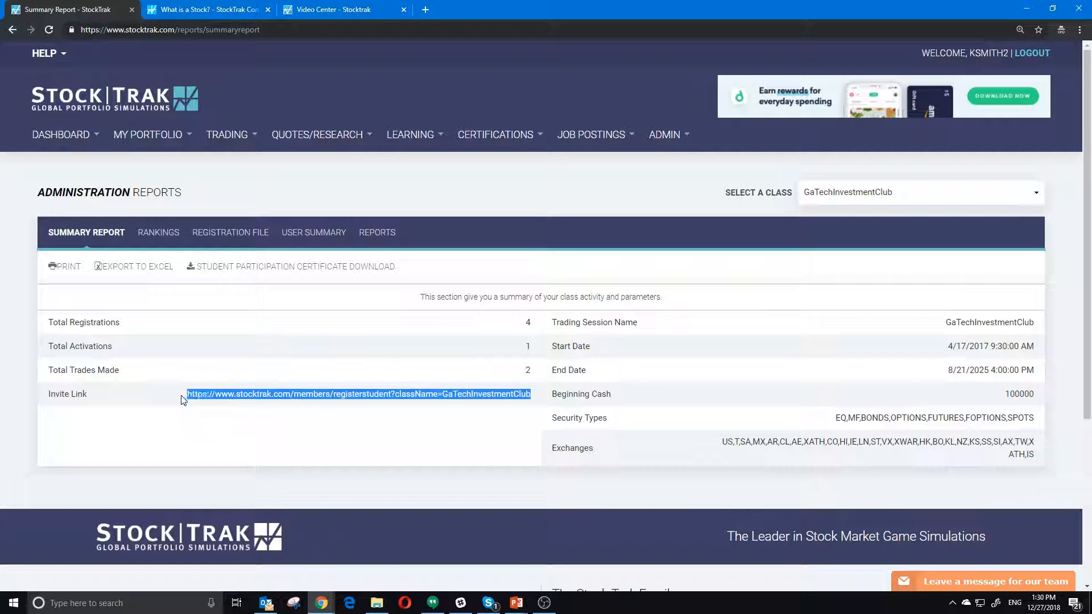
{"action": "left_click", "coordinate": [178, 400]}
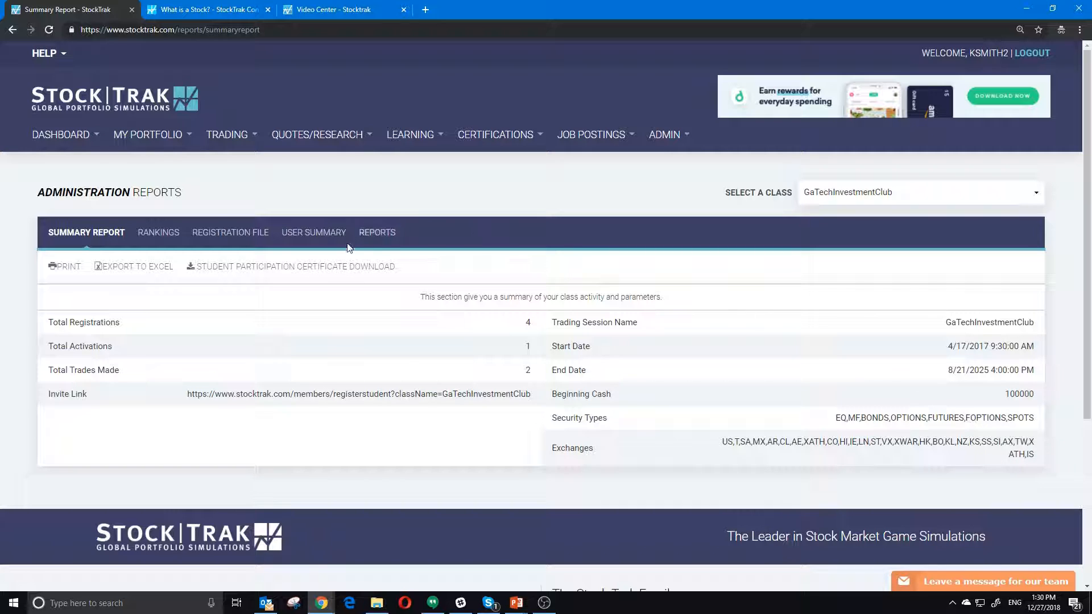
- Show the class rankings and check the fourth student's -9156.22 Sharpe ratio
{"action": "left_click", "coordinate": [158, 237]}
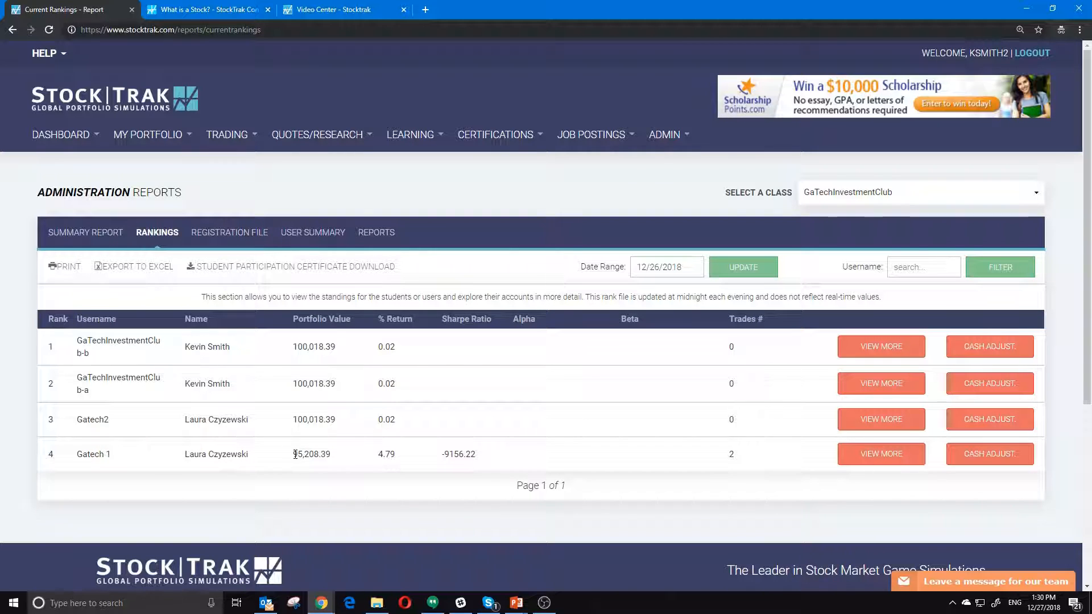
{"action": "left_click_drag", "start_coordinate": [441, 454], "coordinate": [493, 458]}
{"action": "left_click", "coordinate": [494, 459]}
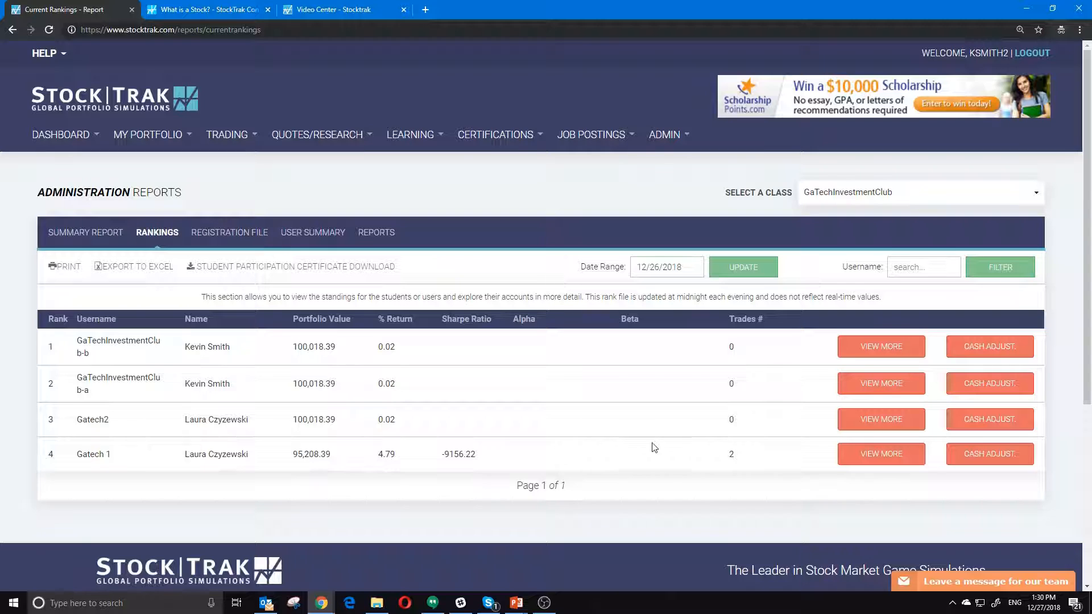
- Review the fourth-ranked account's transactions, detailed balance, realized P&L and trade notes
{"action": "left_click", "coordinate": [887, 460]}
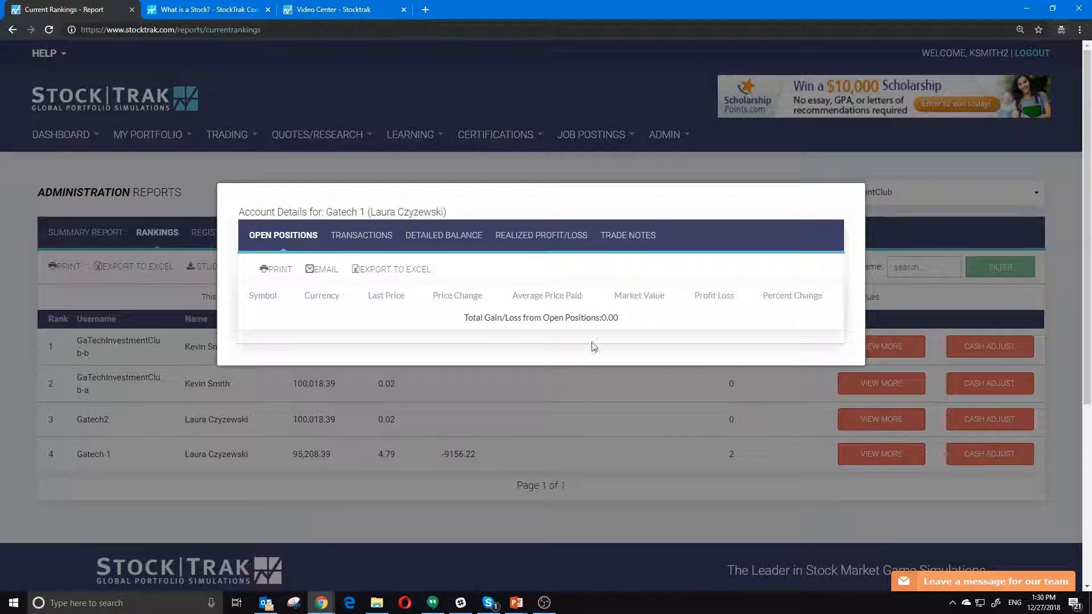
{"action": "left_click", "coordinate": [342, 241]}
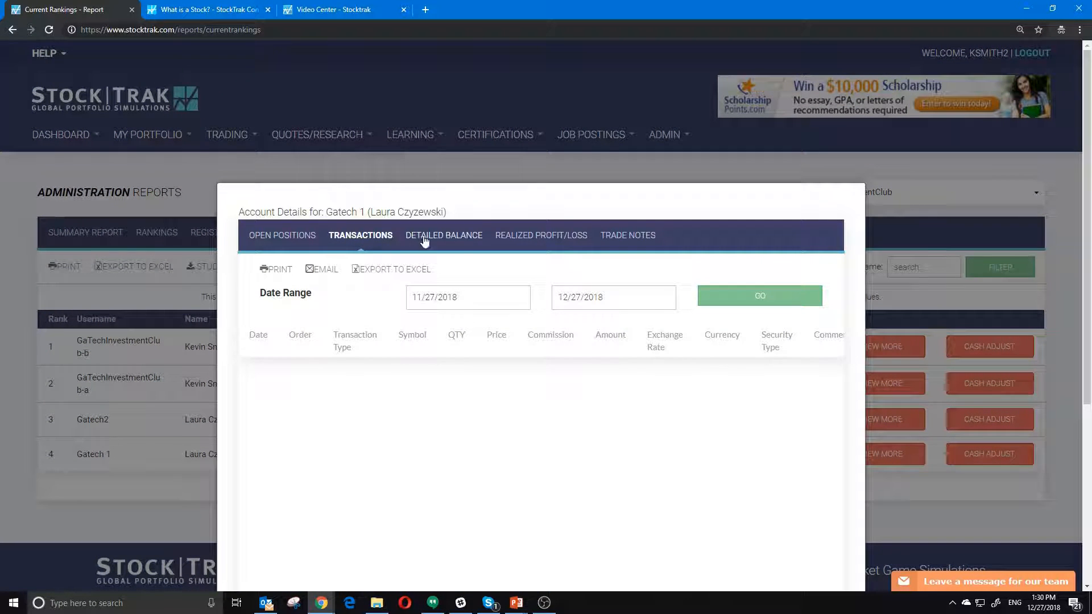
{"action": "left_click", "coordinate": [467, 241]}
{"action": "left_click", "coordinate": [558, 241]}
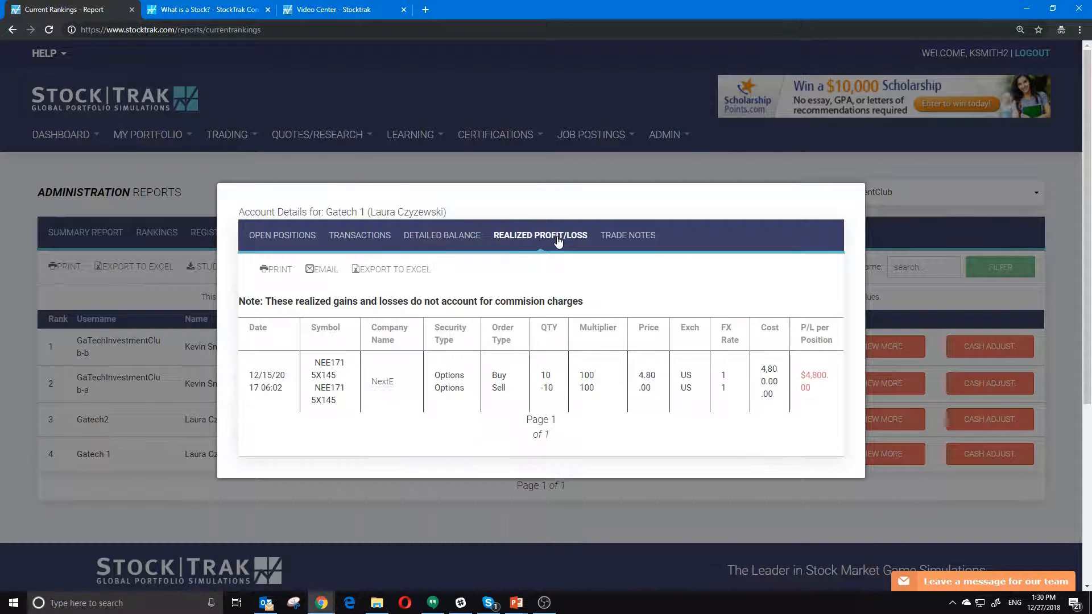
{"action": "left_click", "coordinate": [650, 235]}
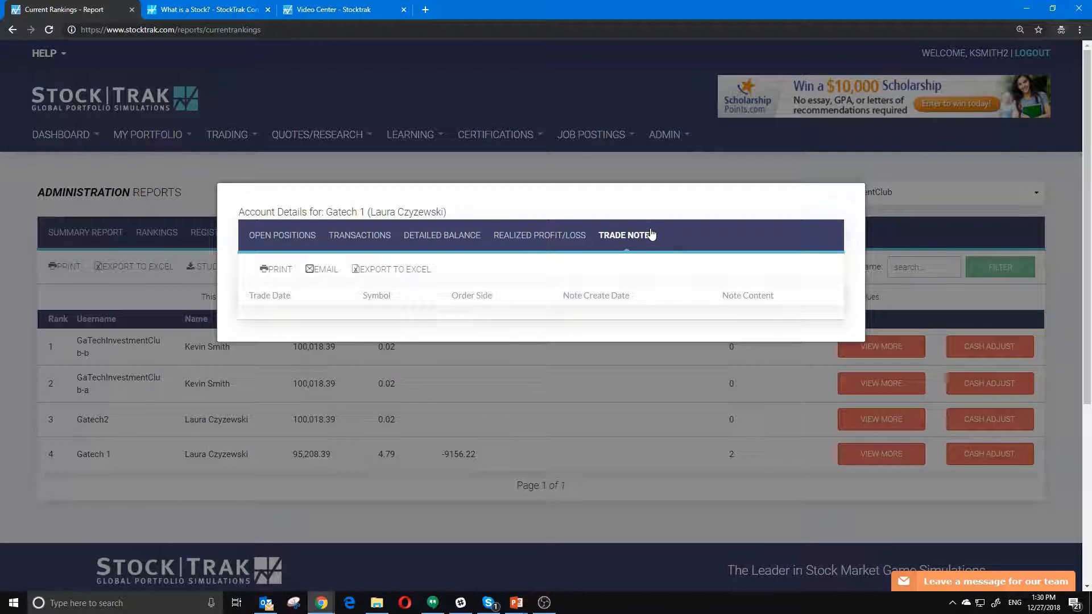
{"action": "left_click", "coordinate": [739, 403]}
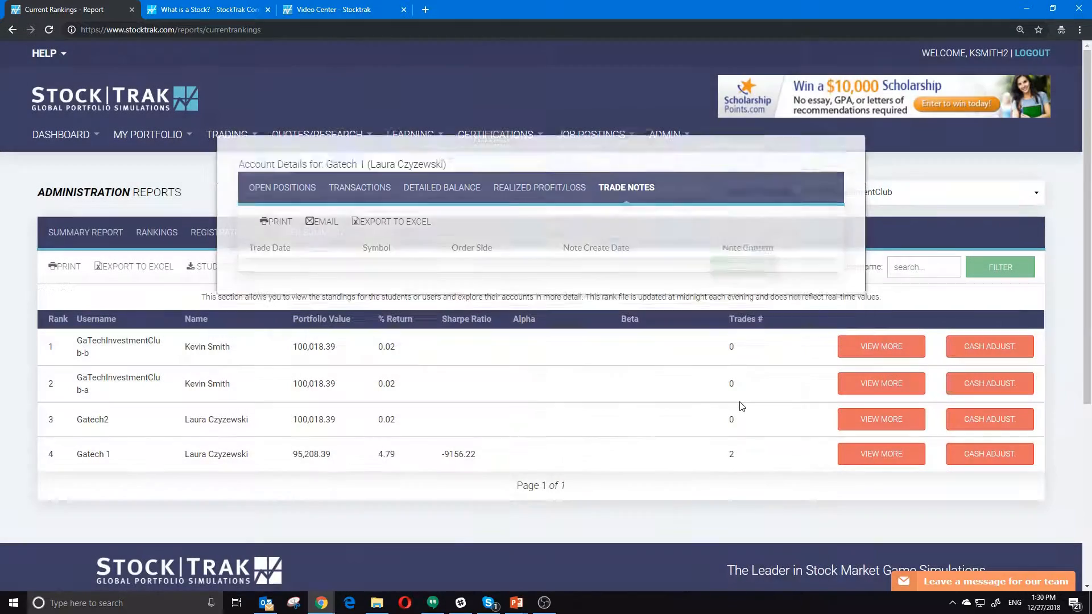
- Start a cash adjustment for that student and cancel it without changing their cash
{"action": "left_click", "coordinate": [993, 456]}
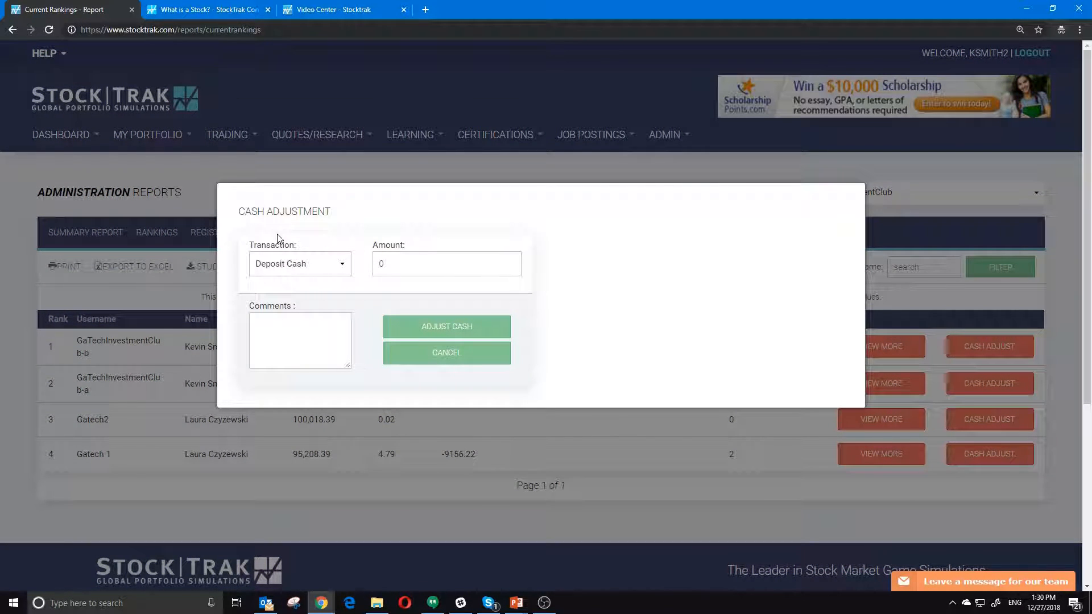
{"action": "left_click", "coordinate": [319, 264]}
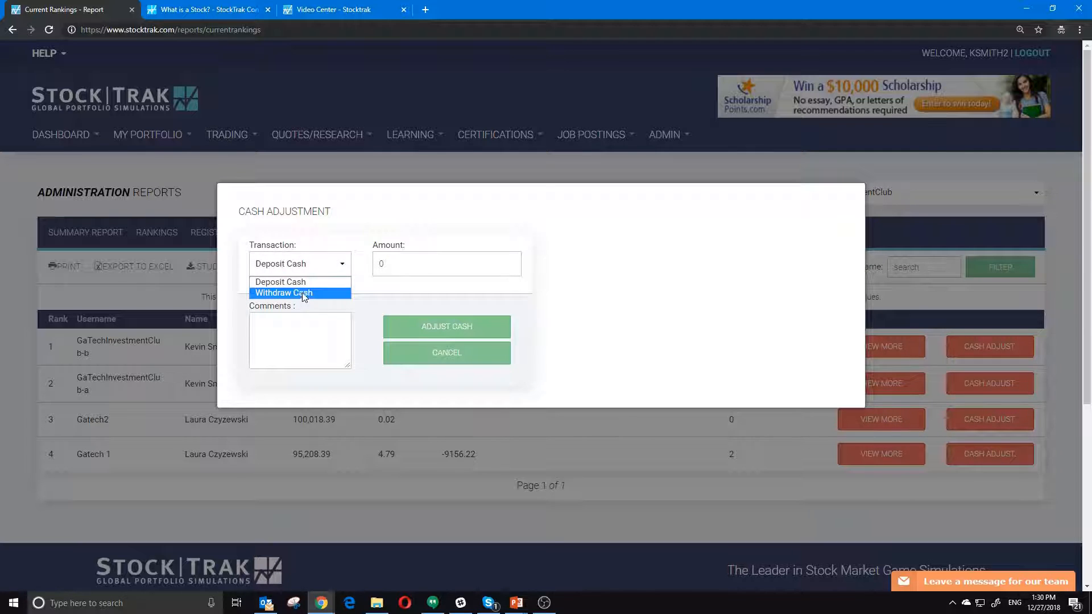
{"action": "left_click", "coordinate": [612, 455]}
{"action": "left_click", "coordinate": [612, 455]}
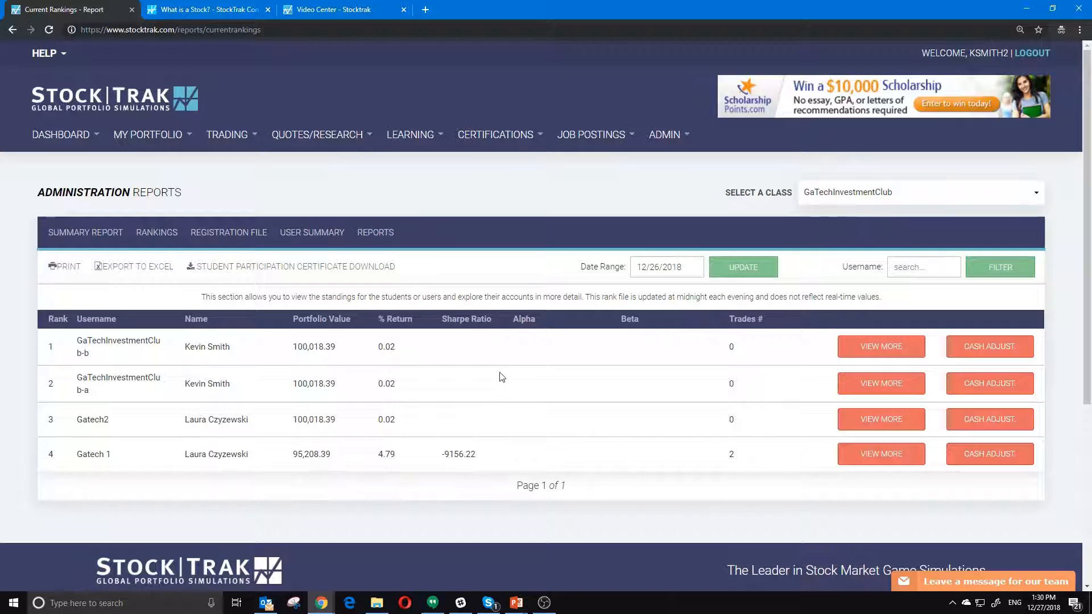
- Open the registration file, then the user summary report, and scroll through its rows
{"action": "left_click", "coordinate": [240, 235]}
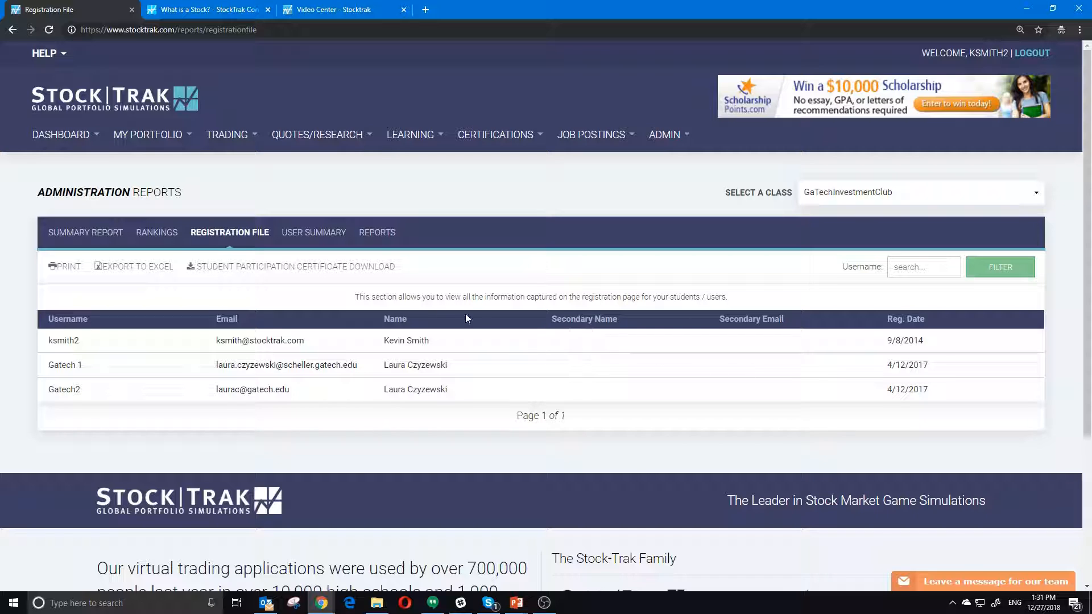
{"action": "left_click", "coordinate": [316, 239]}
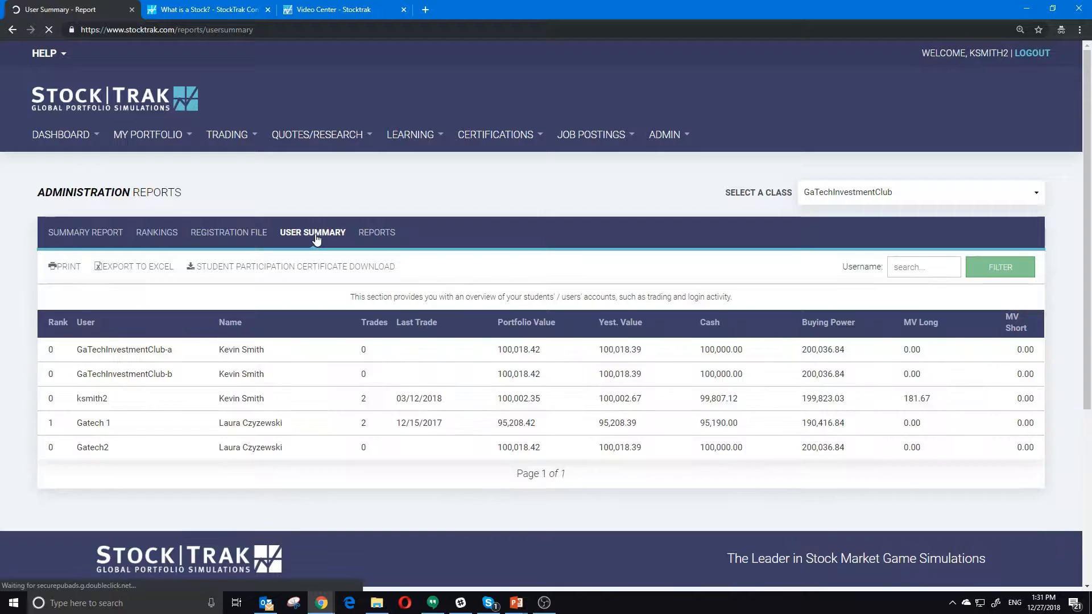
{"action": "scroll", "coordinate": [301, 384], "scroll_direction": "down", "scroll_amount": 1}
{"action": "scroll", "coordinate": [299, 381], "scroll_direction": "down", "scroll_amount": 3}
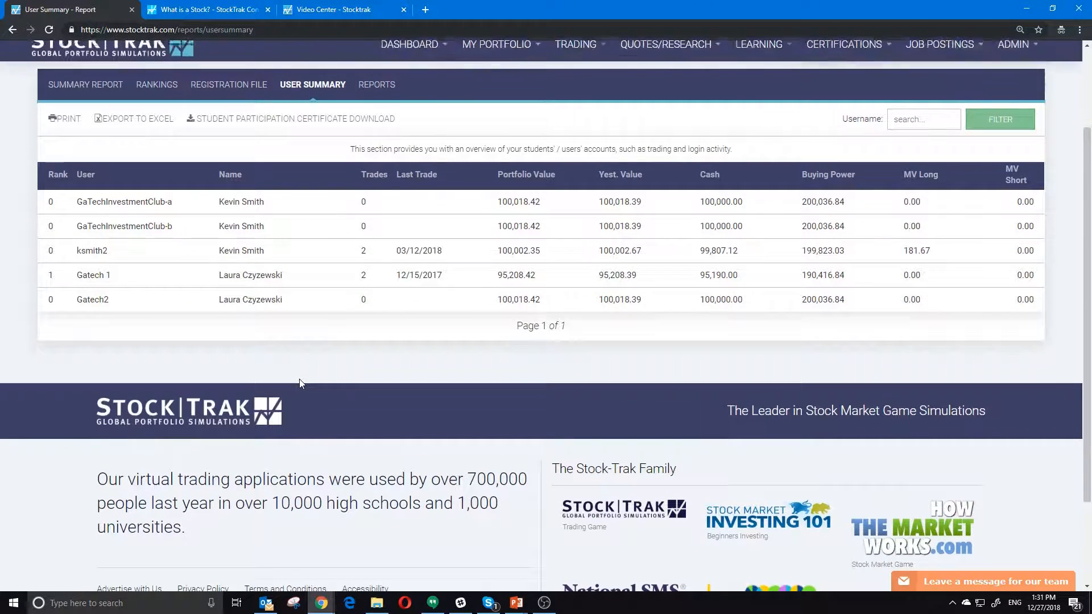
{"action": "scroll", "coordinate": [301, 373], "scroll_direction": "up", "scroll_amount": 2}
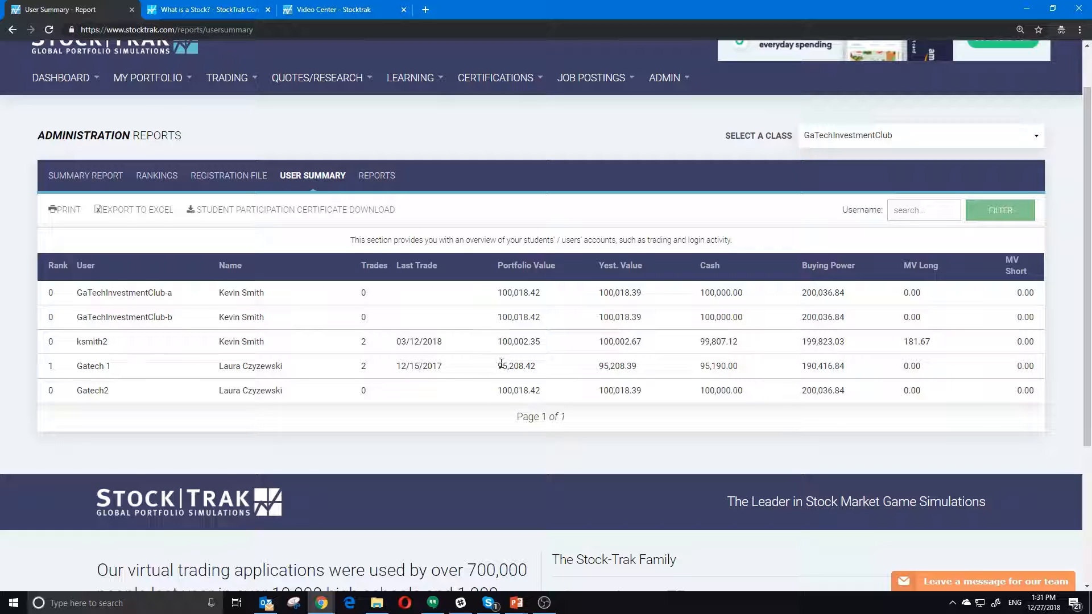
- Point out the summary values (95,208.39 yesterday, 95,190.00 cash, 190,416.84 buying power, MV Long/Short), then go to Reports
{"action": "left_click_drag", "start_coordinate": [603, 368], "coordinate": [924, 373]}
{"action": "left_click", "coordinate": [701, 370]}
{"action": "left_click", "coordinate": [808, 366]}
{"action": "left_click", "coordinate": [859, 374]}
{"action": "left_click", "coordinate": [963, 370]}
{"action": "left_click_drag", "start_coordinate": [1022, 369], "coordinate": [1040, 367]}
{"action": "left_click", "coordinate": [377, 176]}
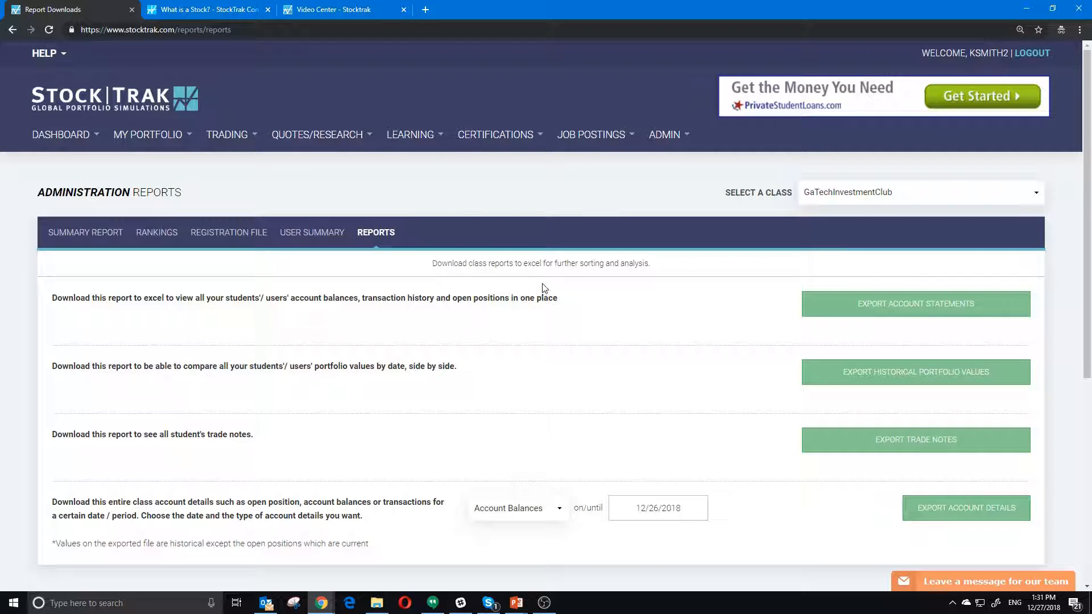
- Dismiss the incoming mail notification and scroll back to the top of the Reports page
{"action": "scroll", "coordinate": [544, 287], "scroll_direction": "down", "scroll_amount": 1}
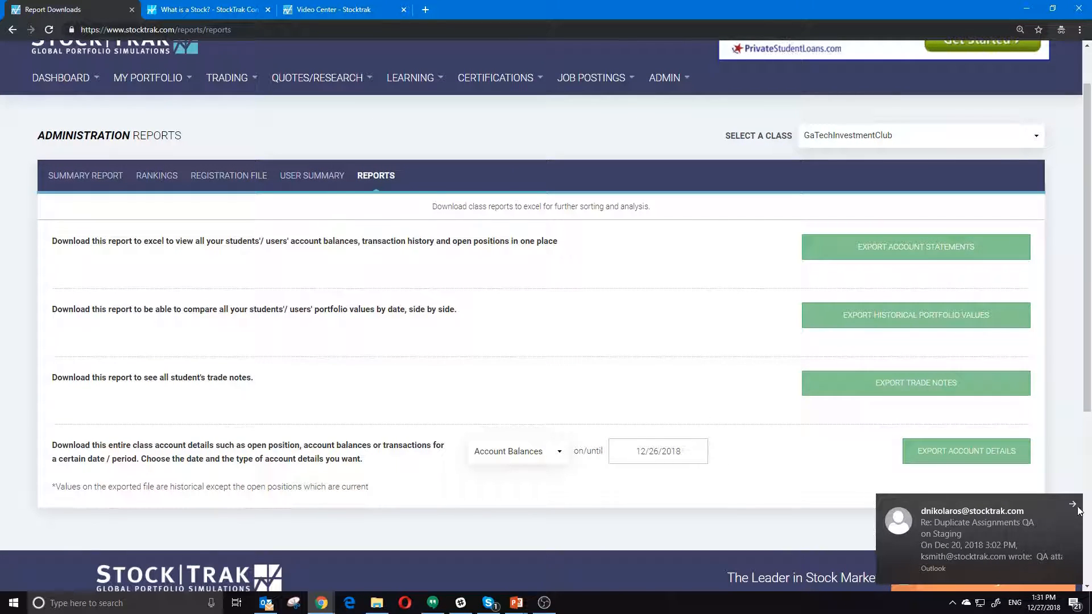
{"action": "left_click", "coordinate": [1077, 508]}
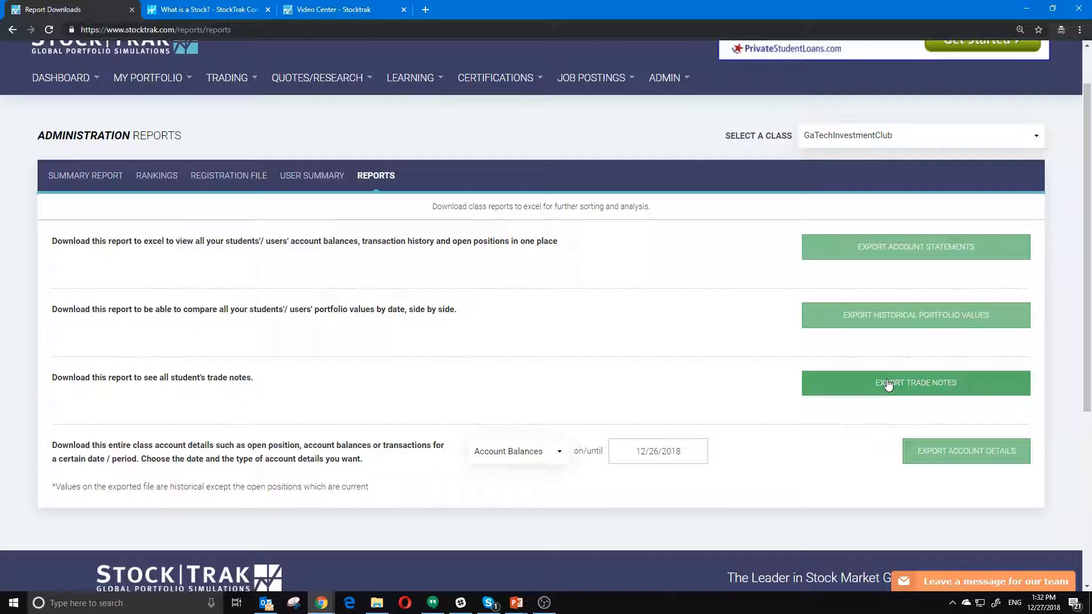
{"action": "scroll", "coordinate": [482, 380], "scroll_direction": "up", "scroll_amount": 1}
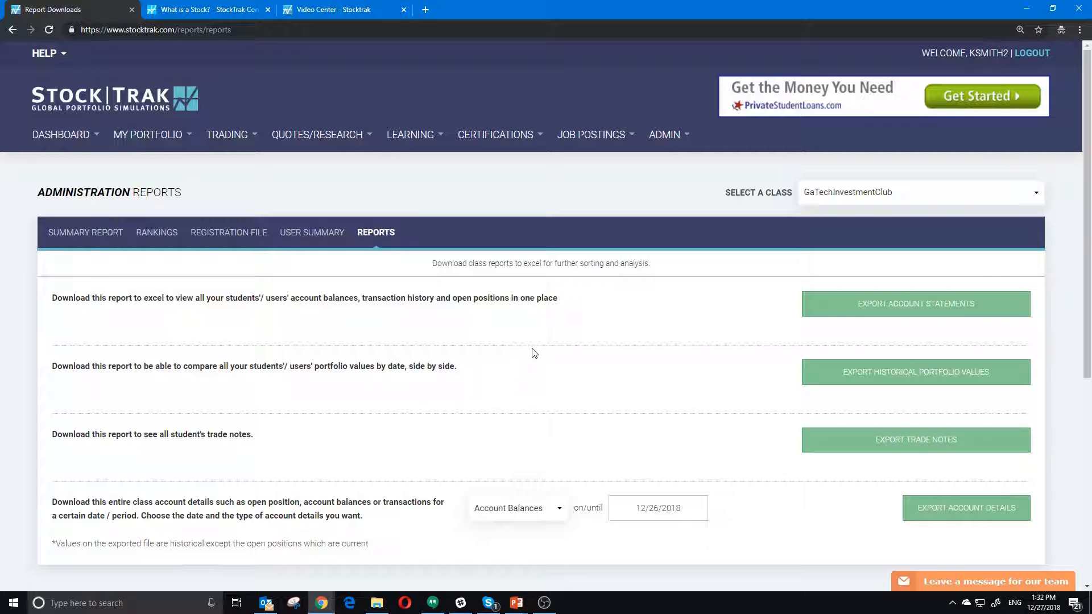
- Open the assignments administration page and select Week 1 Assignment for the report card
{"action": "mouse_move", "coordinate": [668, 139]}
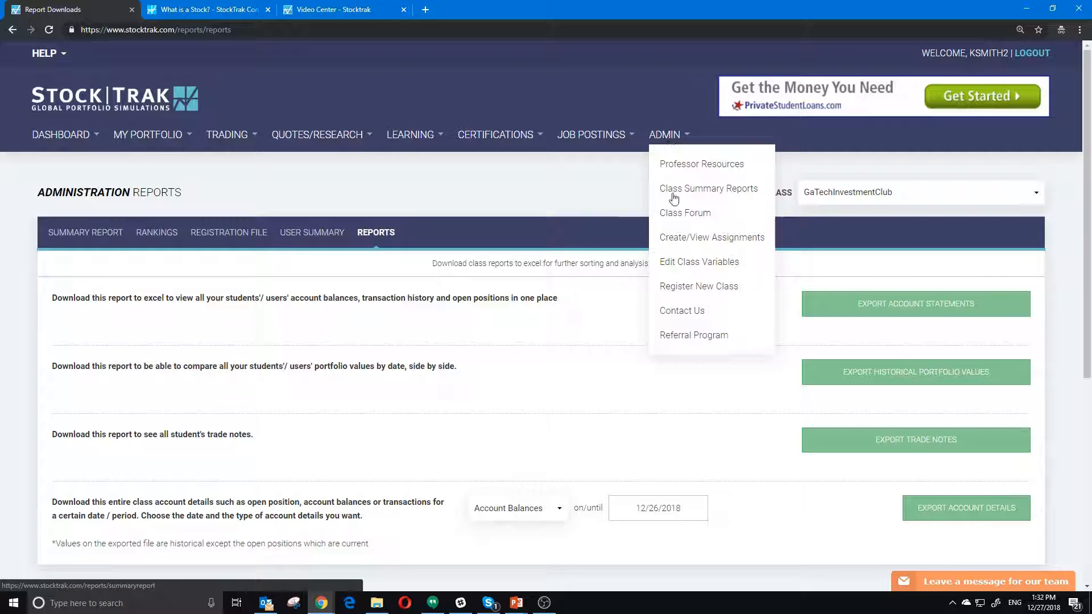
{"action": "left_click", "coordinate": [679, 239]}
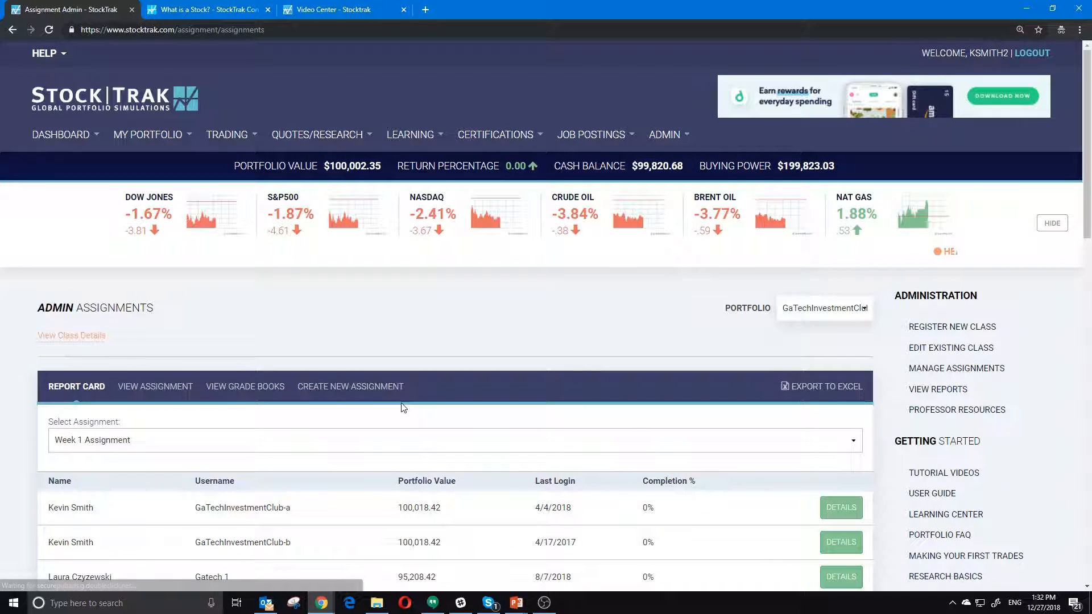
{"action": "scroll", "coordinate": [509, 409], "scroll_direction": "down", "scroll_amount": 3}
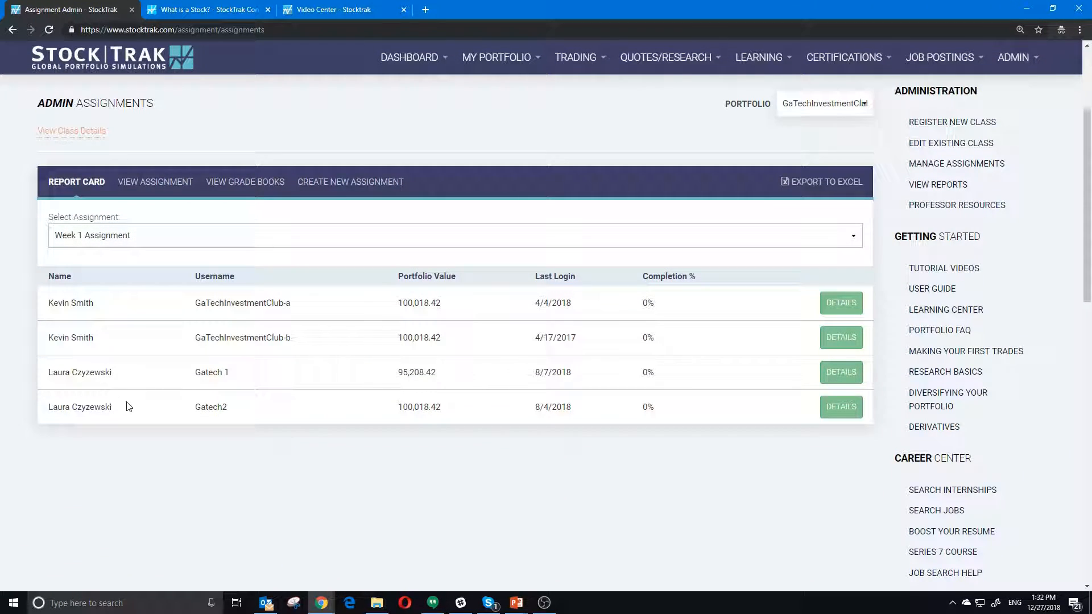
{"action": "left_click", "coordinate": [238, 239]}
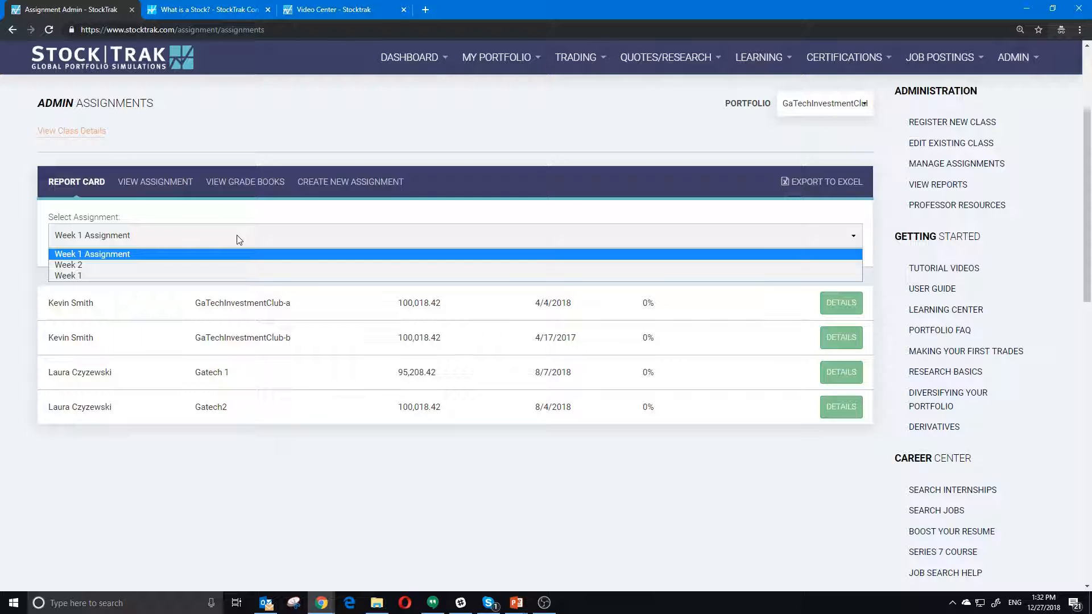
{"action": "left_click", "coordinate": [238, 239]}
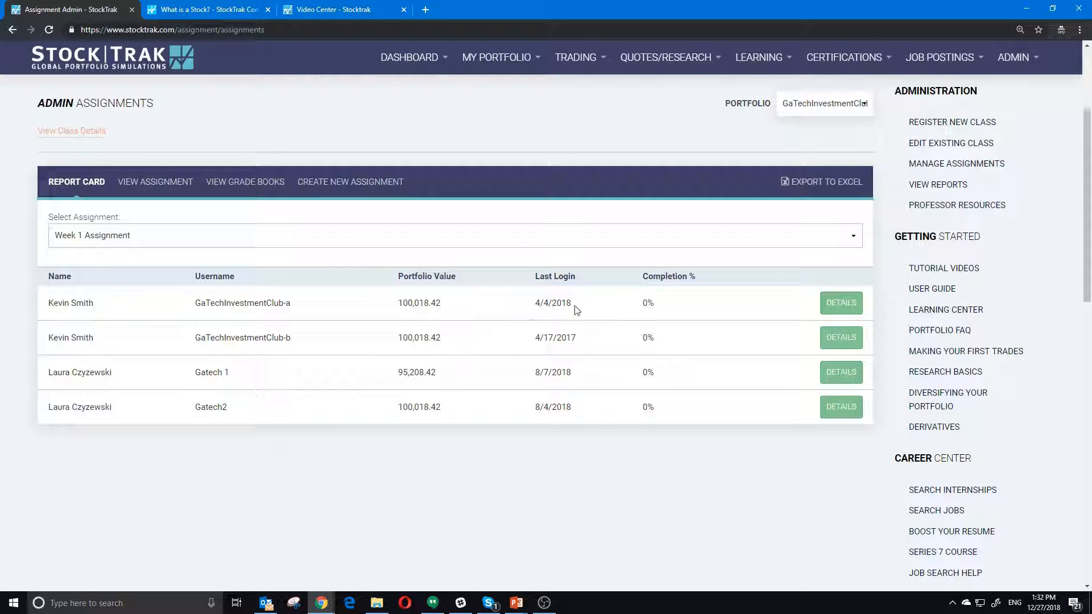
- Review the first student's 4/4/2018 last login and their Week 1 Assignment progress details
{"action": "left_click_drag", "start_coordinate": [536, 306], "coordinate": [669, 308]}
{"action": "left_click", "coordinate": [639, 305]}
{"action": "left_click", "coordinate": [841, 302]}
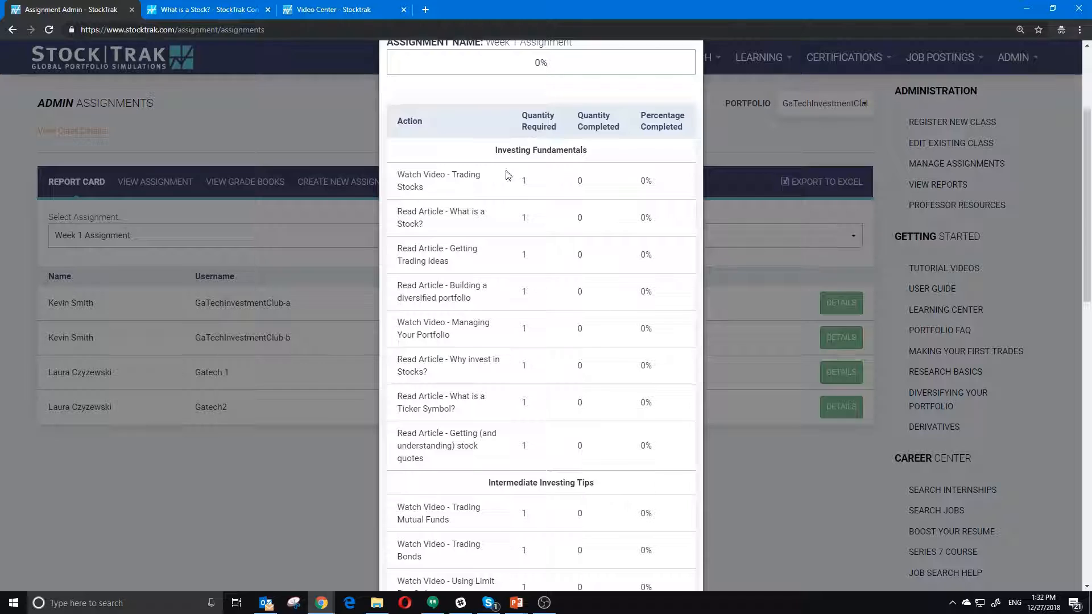
{"action": "scroll", "coordinate": [536, 458], "scroll_direction": "down", "scroll_amount": 9}
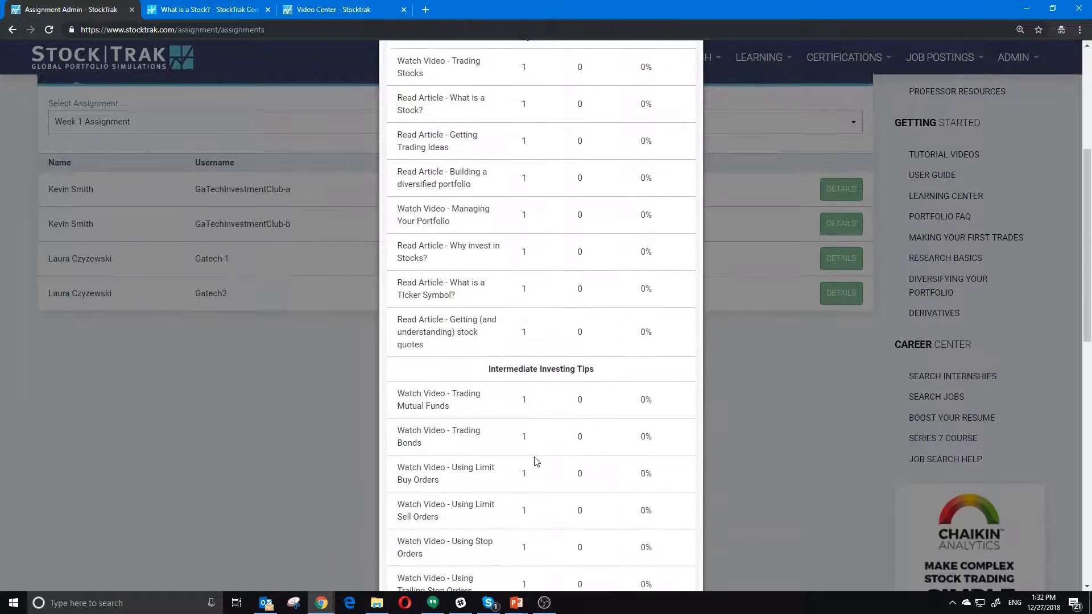
{"action": "scroll", "coordinate": [536, 456], "scroll_direction": "up", "scroll_amount": 9}
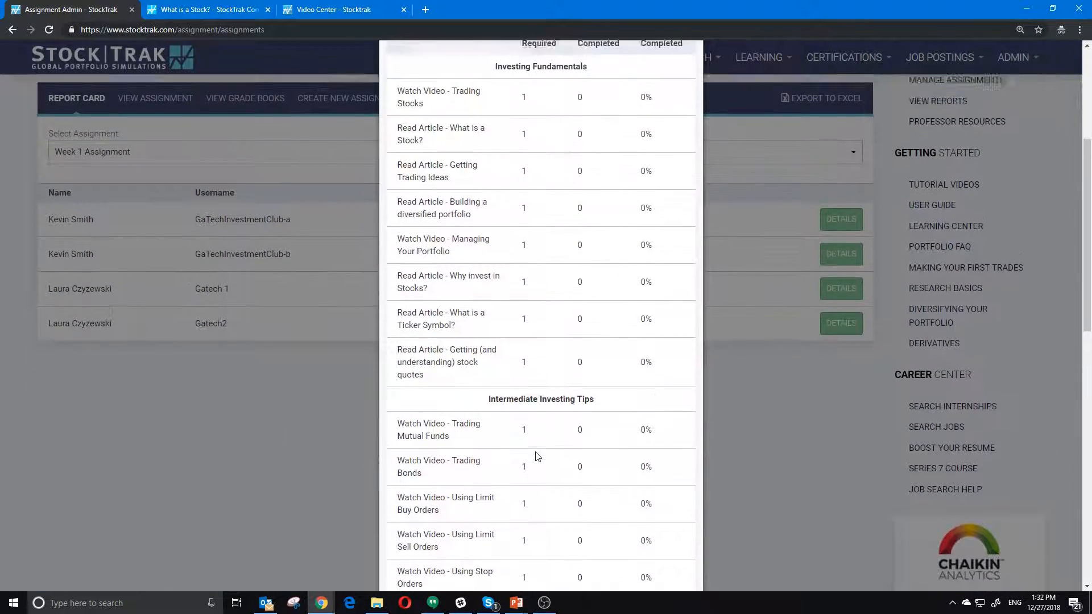
{"action": "left_click", "coordinate": [742, 316]}
{"action": "scroll", "coordinate": [546, 336], "scroll_direction": "up", "scroll_amount": 1}
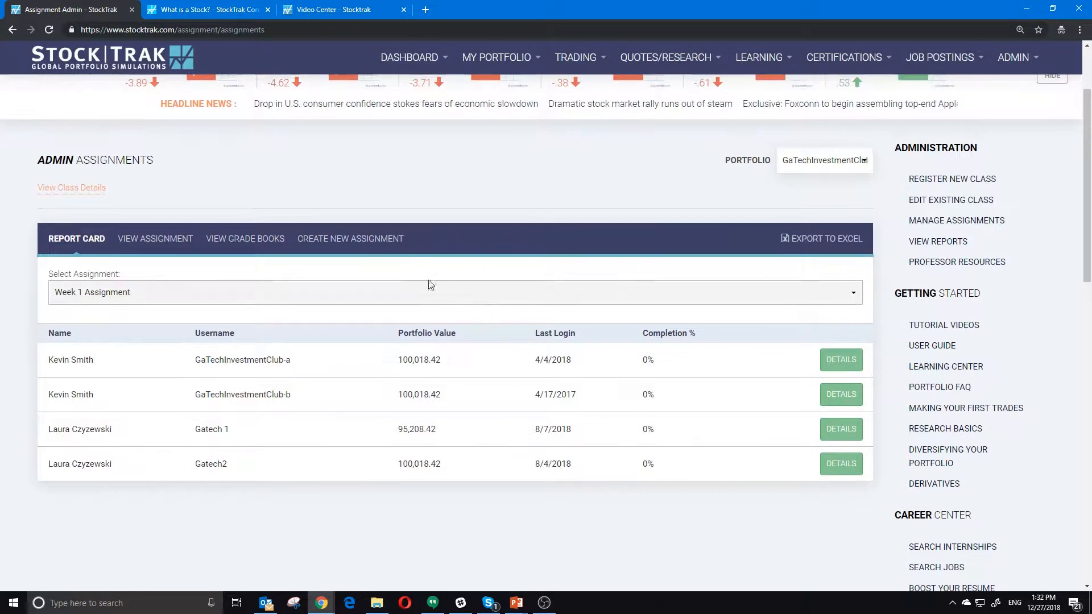
- View the Week 1 assignment's tasks and grade book, then bring up a blank new assignment form
{"action": "left_click", "coordinate": [154, 239]}
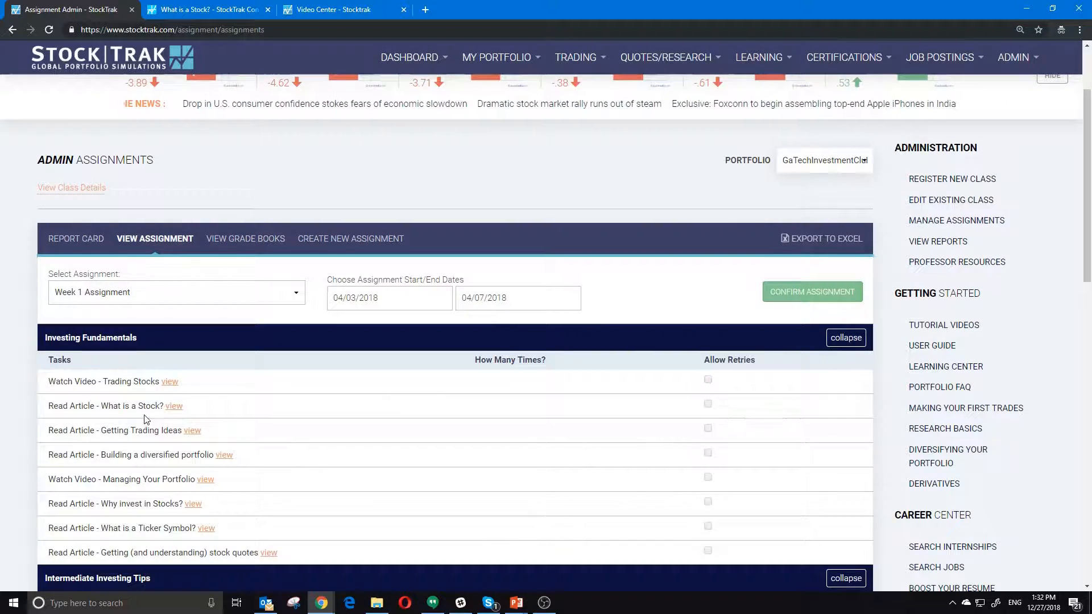
{"action": "scroll", "coordinate": [122, 392], "scroll_direction": "down", "scroll_amount": 3}
{"action": "scroll", "coordinate": [165, 419], "scroll_direction": "up", "scroll_amount": 3}
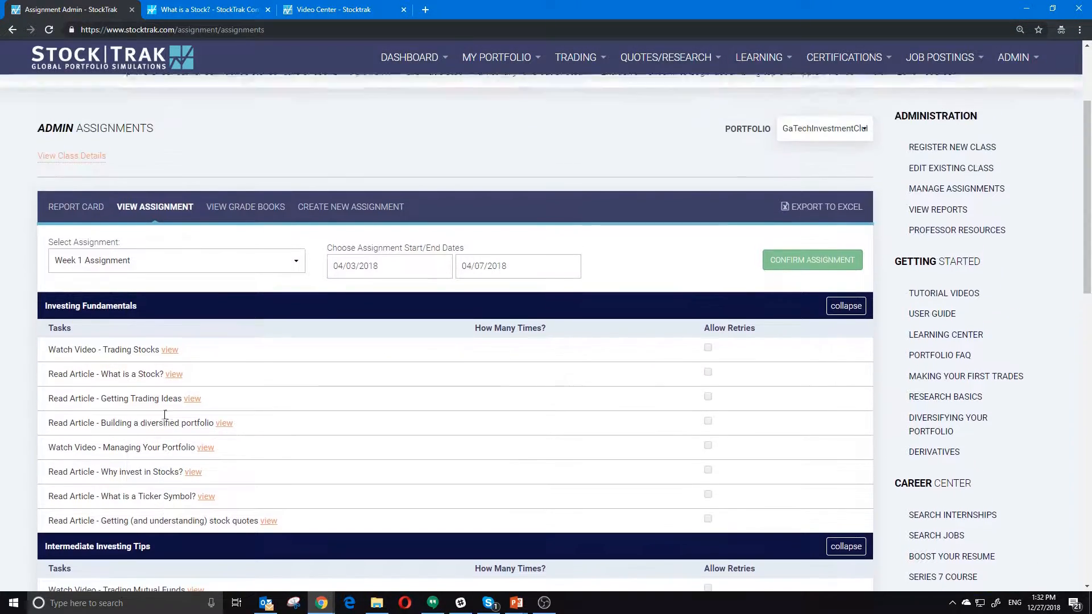
{"action": "left_click", "coordinate": [245, 239]}
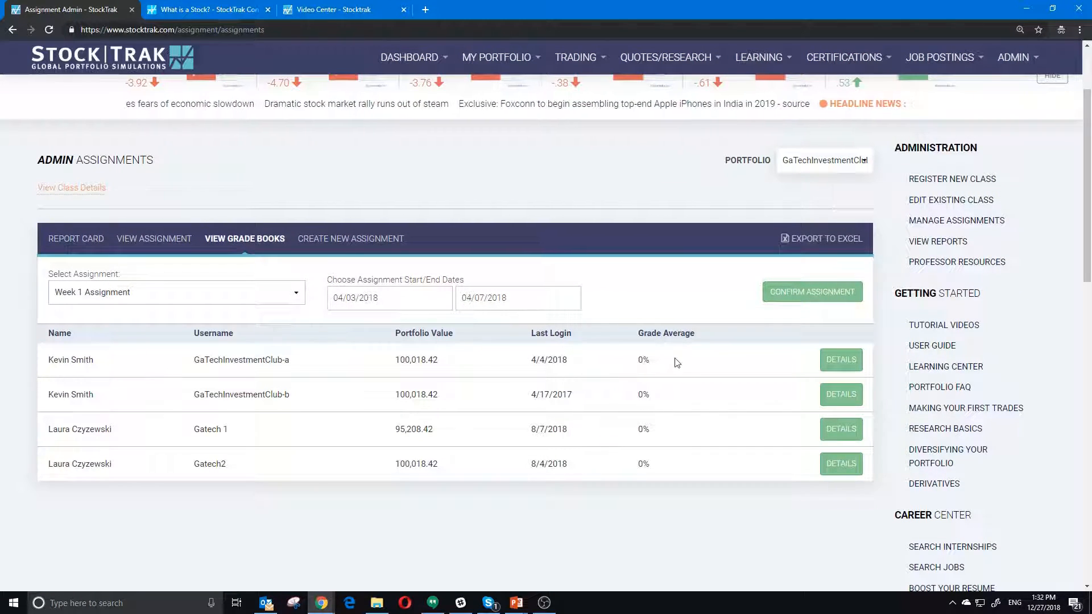
{"action": "left_click", "coordinate": [345, 239]}
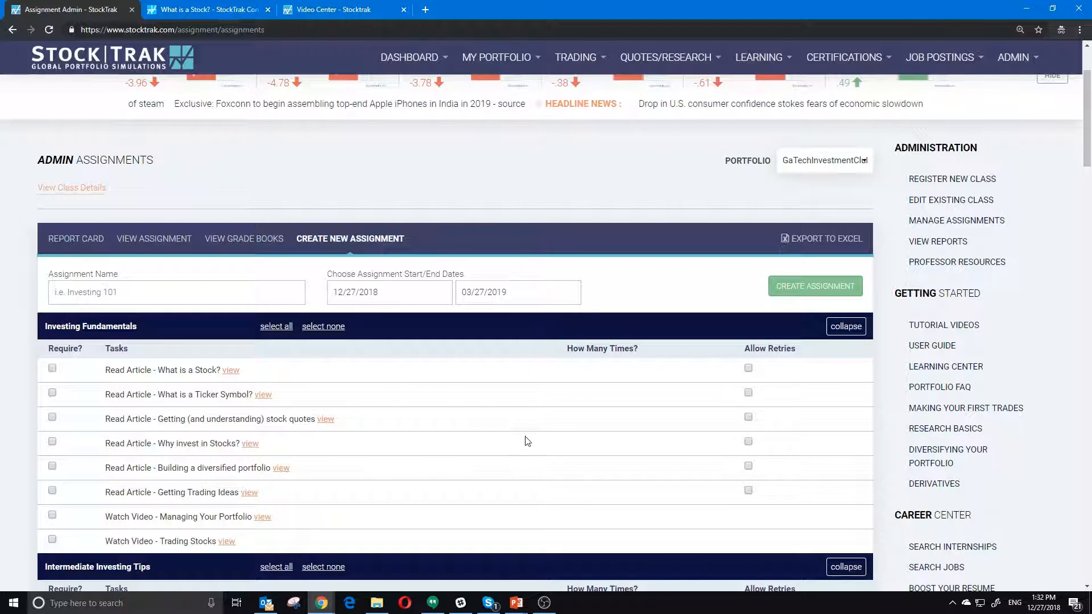
{"action": "scroll", "coordinate": [528, 440], "scroll_direction": "up", "scroll_amount": 3}
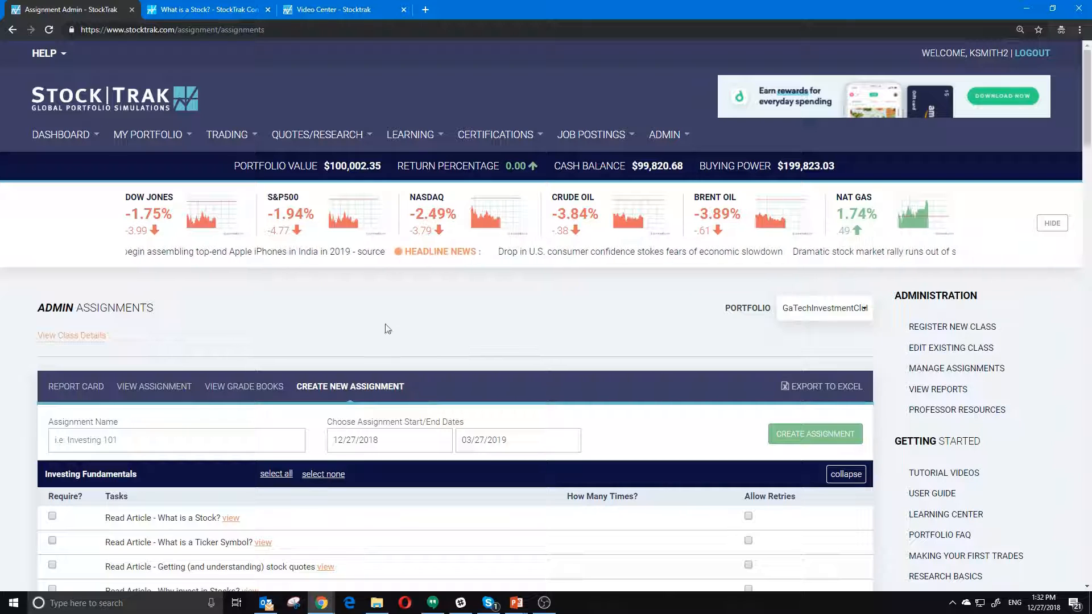
- Go to the professor dashboard and scroll through its class summary panels
{"action": "mouse_move", "coordinate": [57, 137]}
{"action": "left_click", "coordinate": [57, 137]}
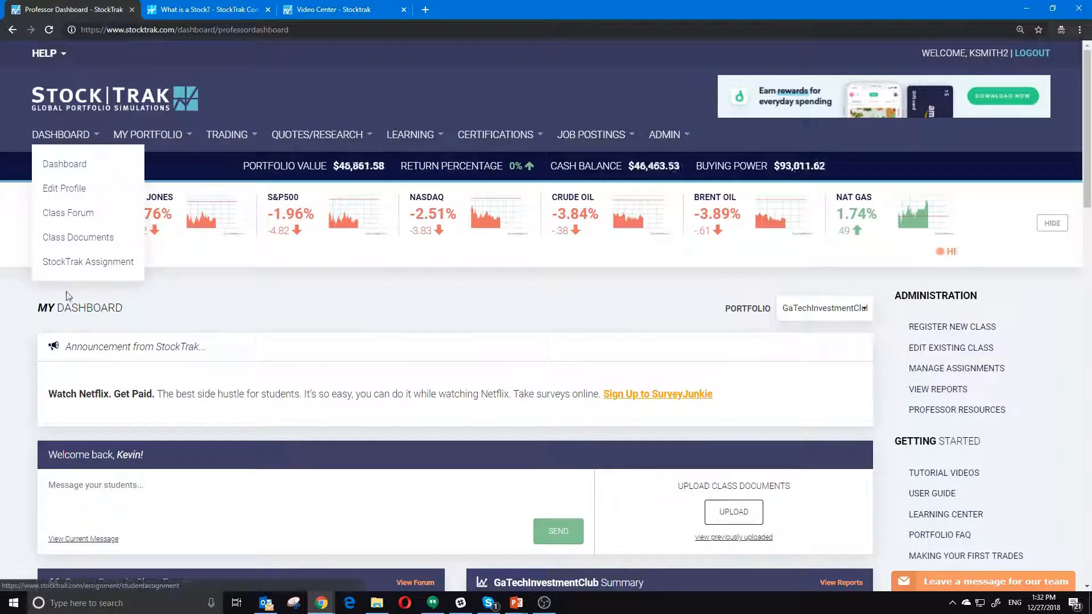
{"action": "scroll", "coordinate": [306, 360], "scroll_direction": "down", "scroll_amount": 4}
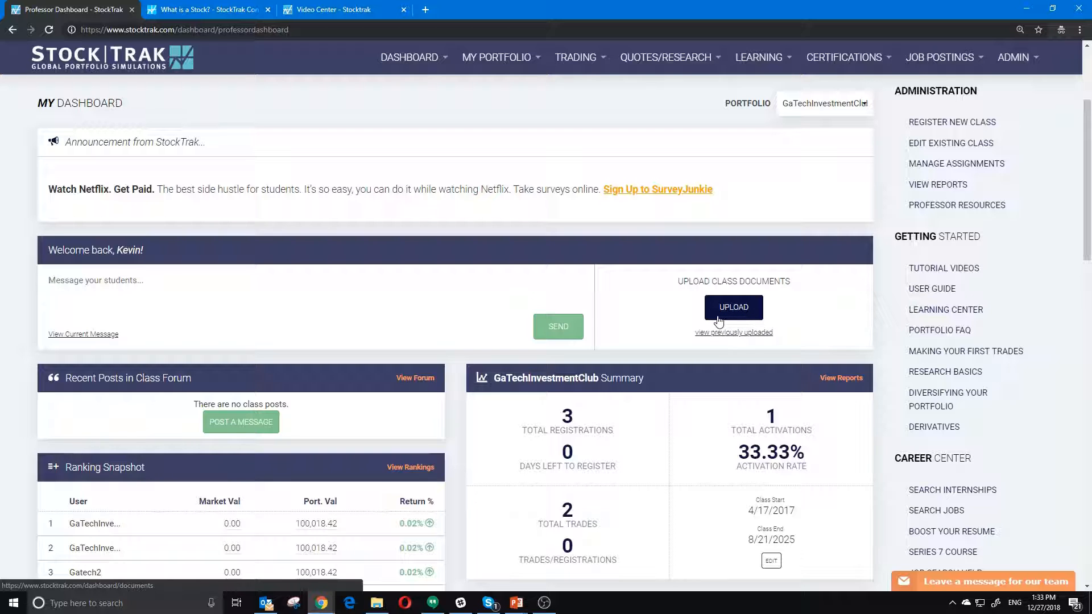
{"action": "scroll", "coordinate": [717, 316], "scroll_direction": "down", "scroll_amount": 3}
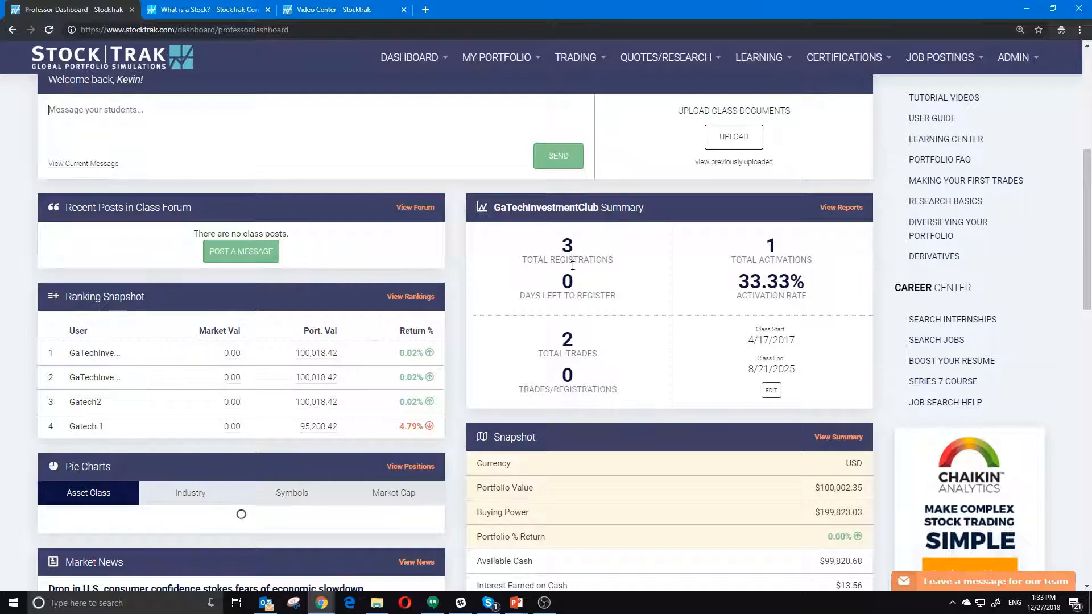
- Point out the 33.33% activation rate, scan the ranking and portfolio snapshots, and reload the dashboard
{"action": "left_click_drag", "start_coordinate": [738, 281], "coordinate": [817, 290]}
{"action": "left_click", "coordinate": [819, 291]}
{"action": "scroll", "coordinate": [492, 364], "scroll_direction": "up", "scroll_amount": 5}
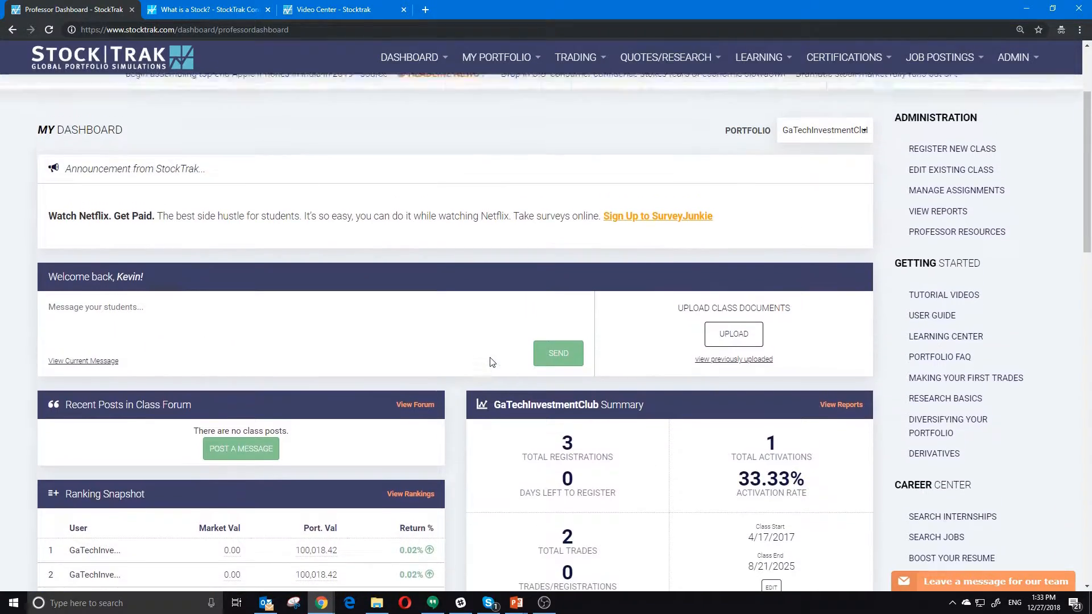
{"action": "scroll", "coordinate": [446, 361], "scroll_direction": "down", "scroll_amount": 3}
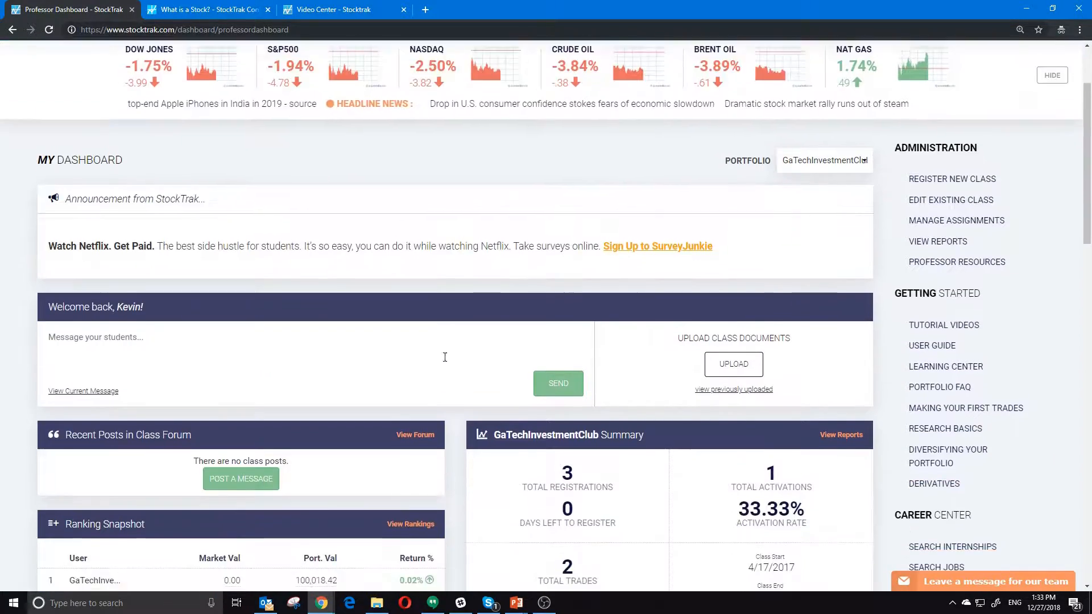
{"action": "scroll", "coordinate": [442, 361], "scroll_direction": "down", "scroll_amount": 1}
{"action": "scroll", "coordinate": [442, 361], "scroll_direction": "up", "scroll_amount": 5}
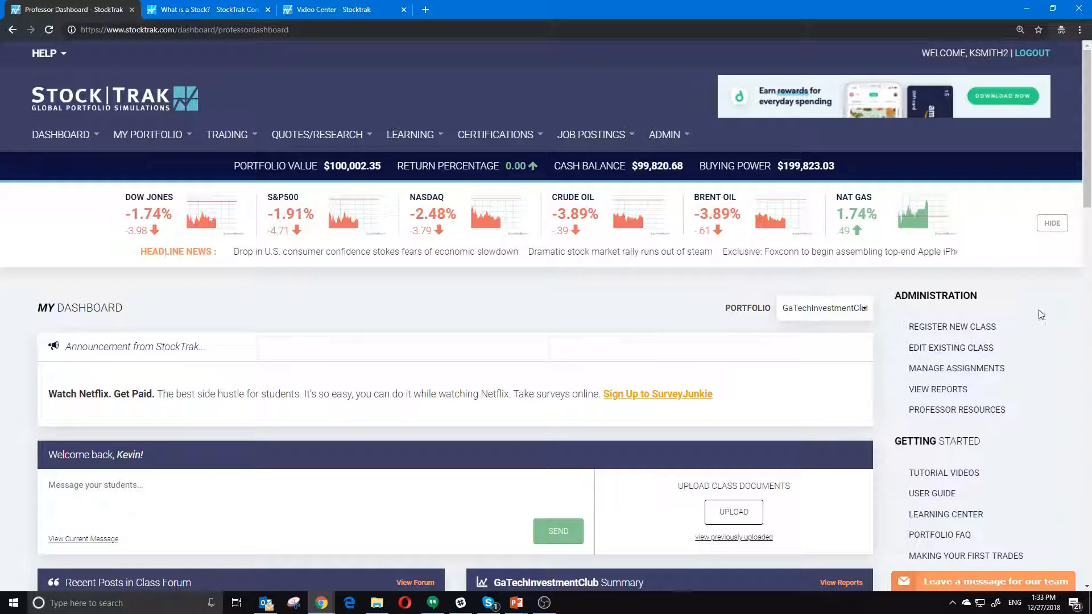
{"action": "scroll", "coordinate": [917, 290], "scroll_direction": "down", "scroll_amount": 4}
{"action": "scroll", "coordinate": [146, 170], "scroll_direction": "up", "scroll_amount": 4}
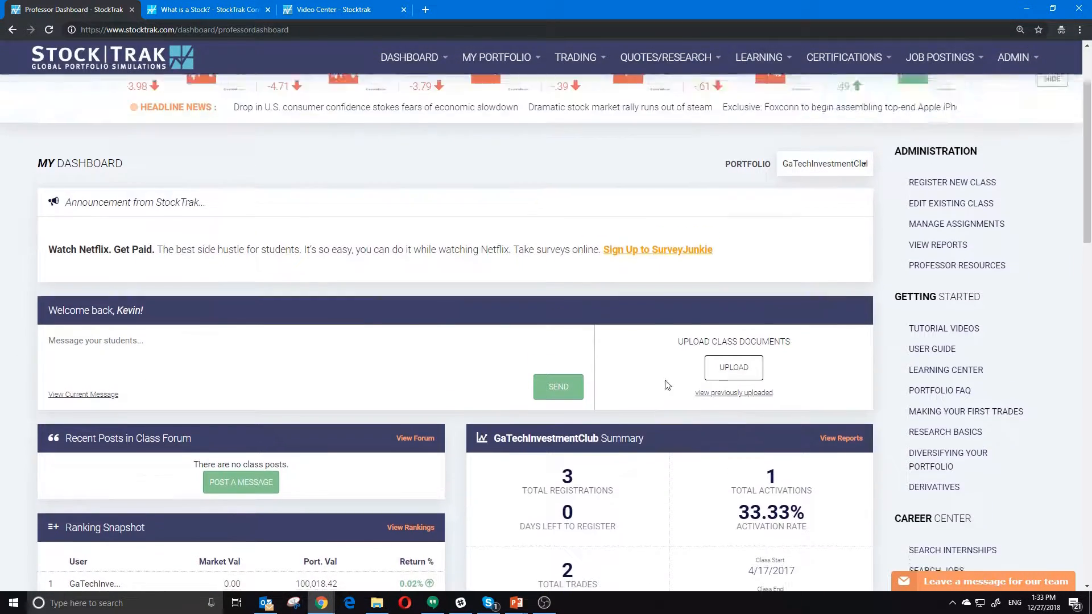
{"action": "left_click", "coordinate": [57, 138]}
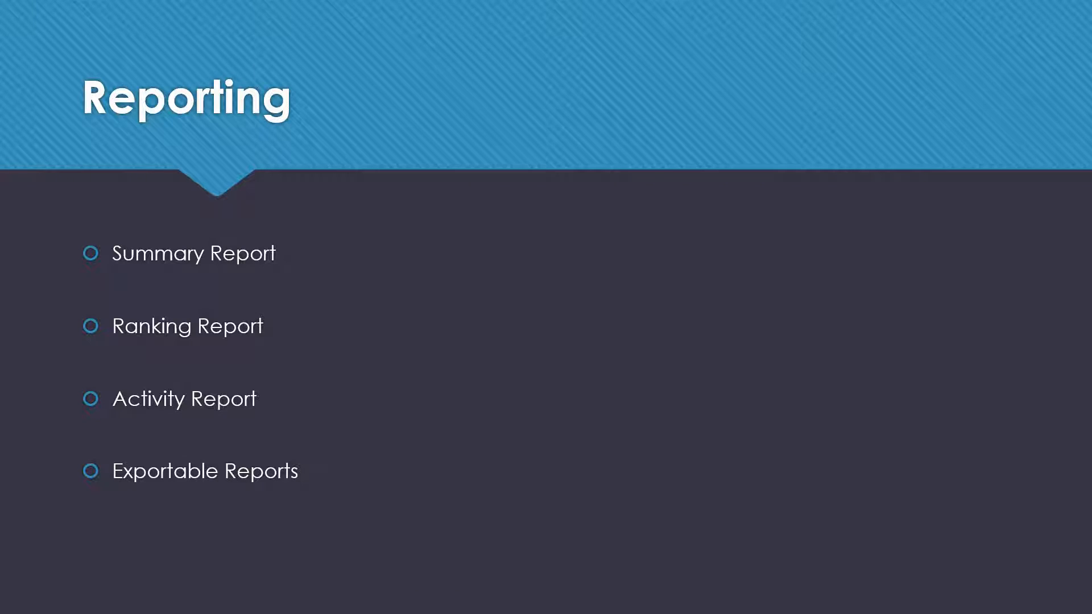
- Advance to the Site License slide and restore the browser showing the Investing 101 course full screen
{"action": "key", "text": "Right"}
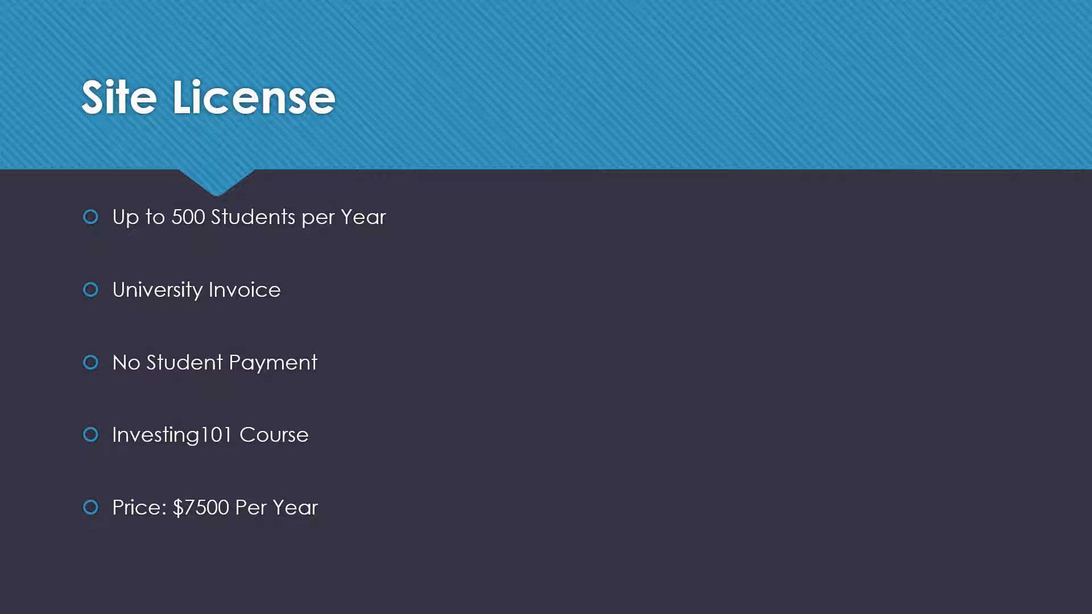
{"action": "left_click_drag", "start_coordinate": [1091, 248], "coordinate": [546, 1]}
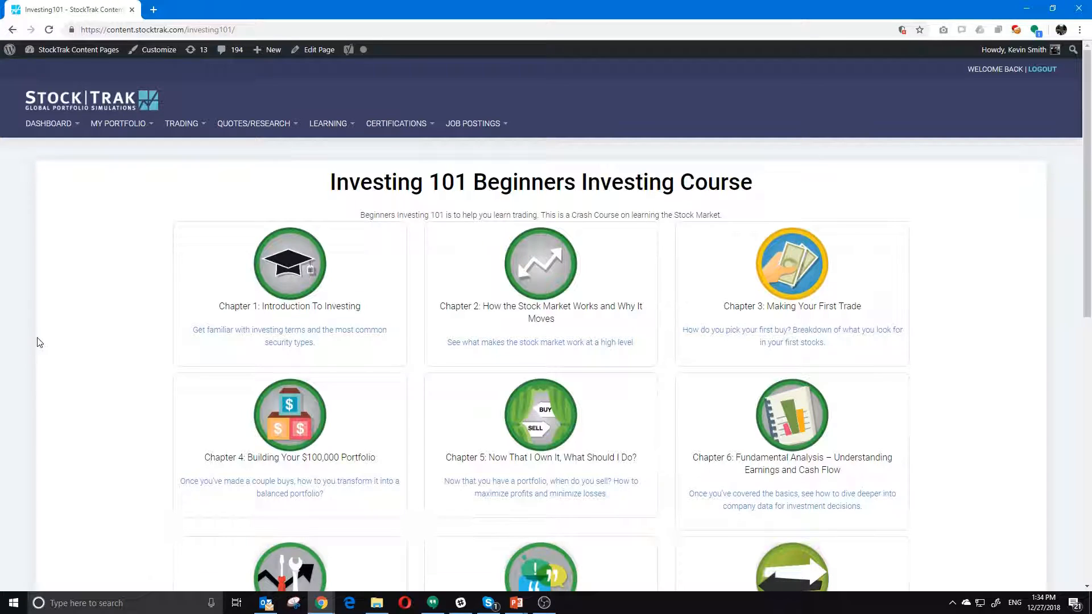
- Scroll through the Investing 101 course's ten chapter cards and tips e-book
{"action": "scroll", "coordinate": [102, 340], "scroll_direction": "down", "scroll_amount": 1}
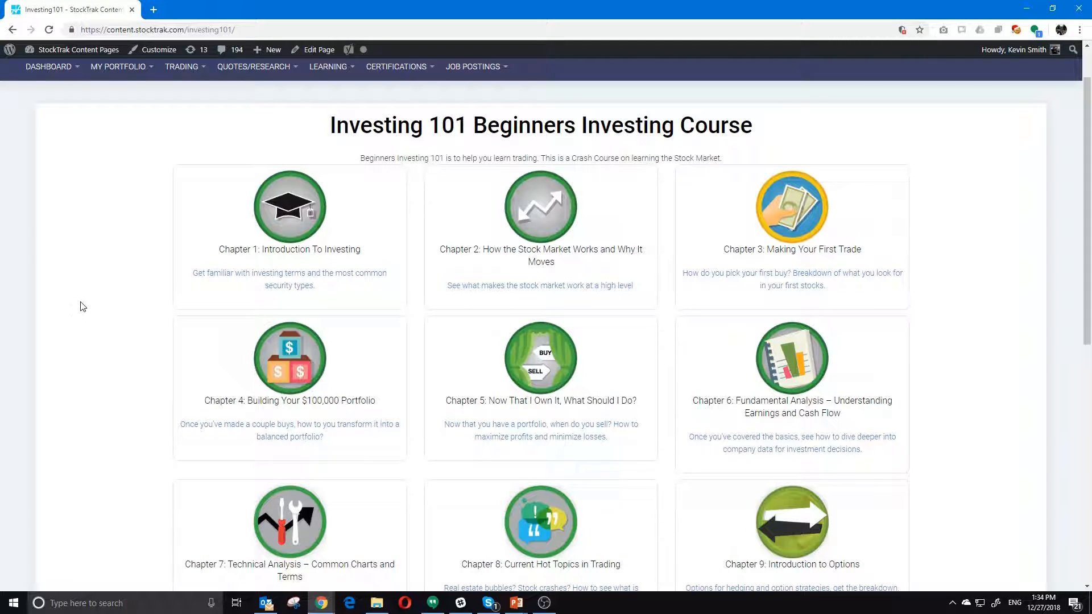
{"action": "scroll", "coordinate": [84, 305], "scroll_direction": "down", "scroll_amount": 4}
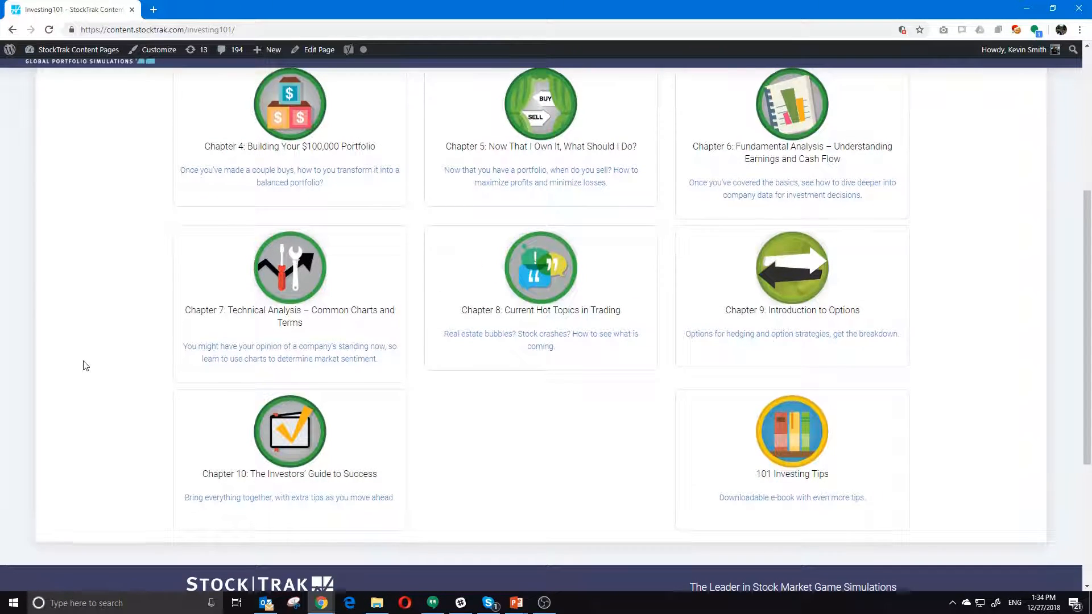
{"action": "scroll", "coordinate": [85, 365], "scroll_direction": "up", "scroll_amount": 1}
{"action": "scroll", "coordinate": [85, 365], "scroll_direction": "up", "scroll_amount": 4}
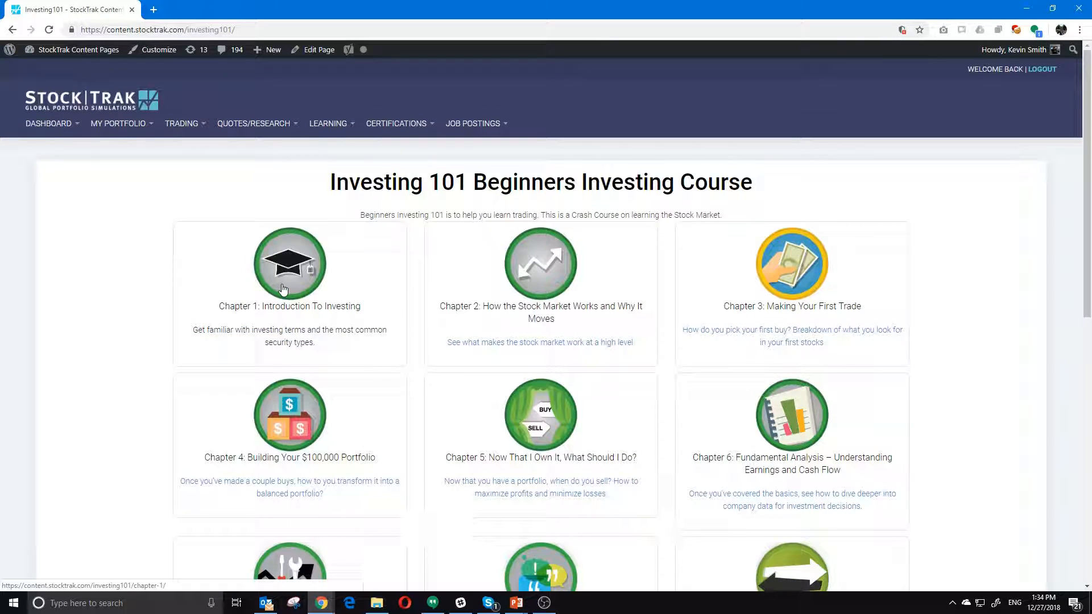
{"action": "scroll", "coordinate": [282, 290], "scroll_direction": "down", "scroll_amount": 3}
{"action": "scroll", "coordinate": [341, 375], "scroll_direction": "down", "scroll_amount": 2}
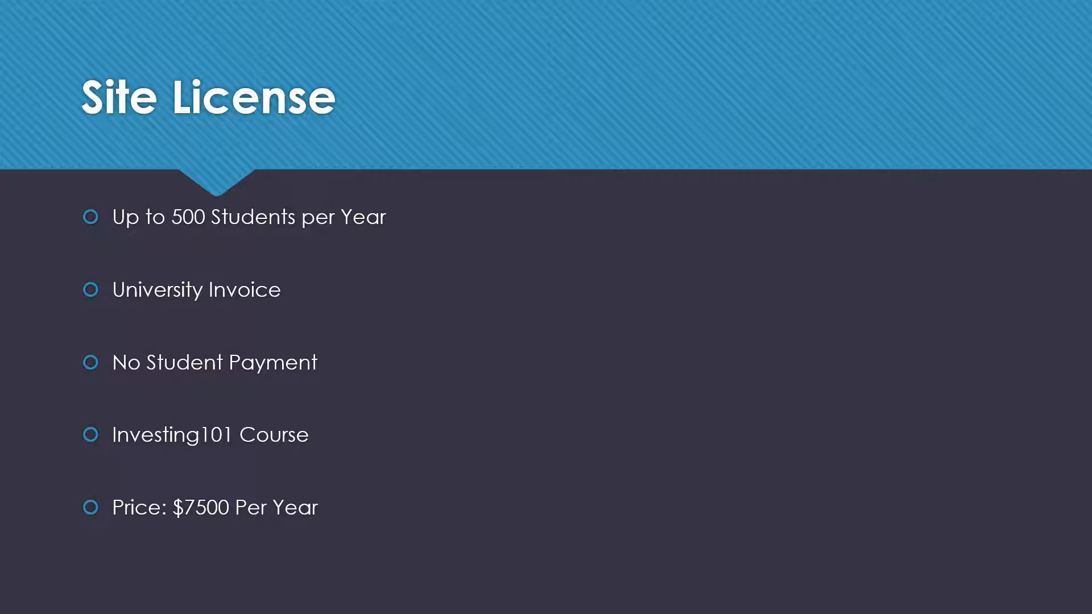
- Advance the slideshow to the Branded Version slide ($15,000 per year)
{"action": "key", "text": "Right"}
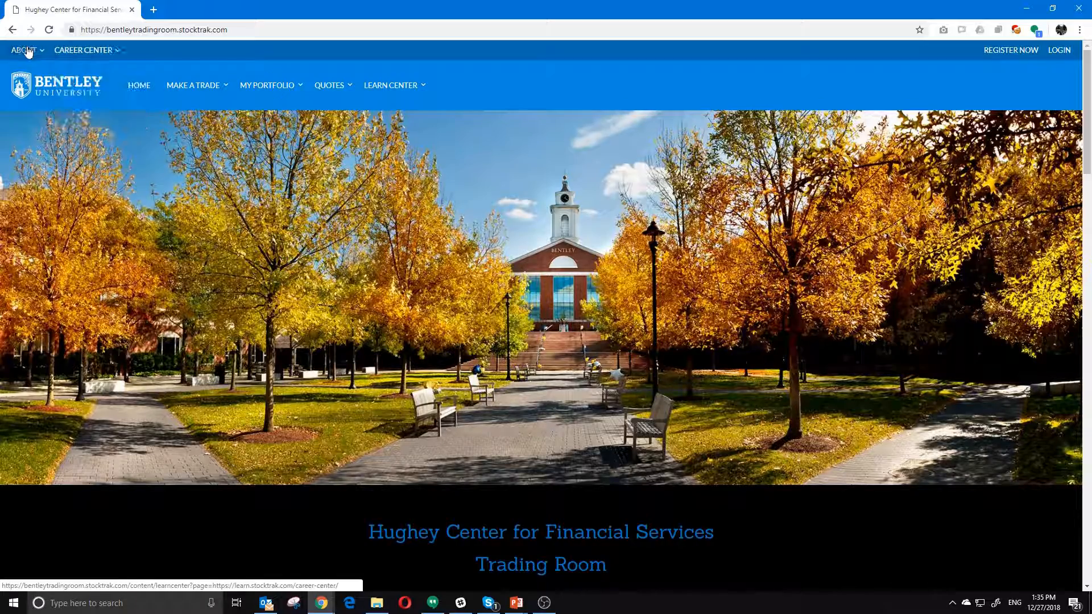
{"action": "scroll", "coordinate": [367, 430], "scroll_direction": "down", "scroll_amount": 5}
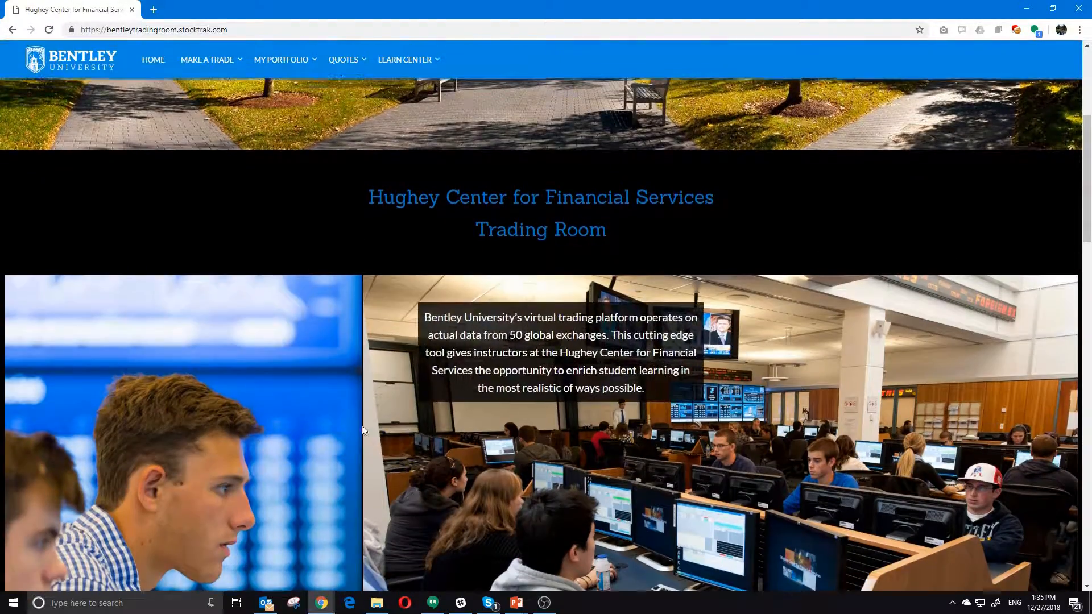
{"action": "scroll", "coordinate": [367, 425], "scroll_direction": "down", "scroll_amount": 5}
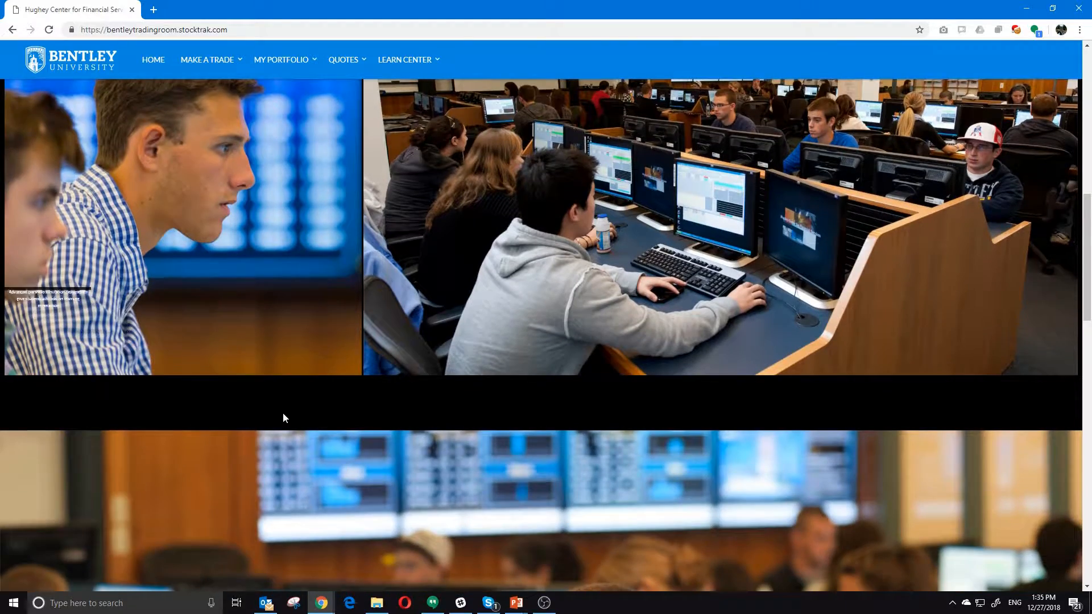
{"action": "scroll", "coordinate": [284, 418], "scroll_direction": "down", "scroll_amount": 5}
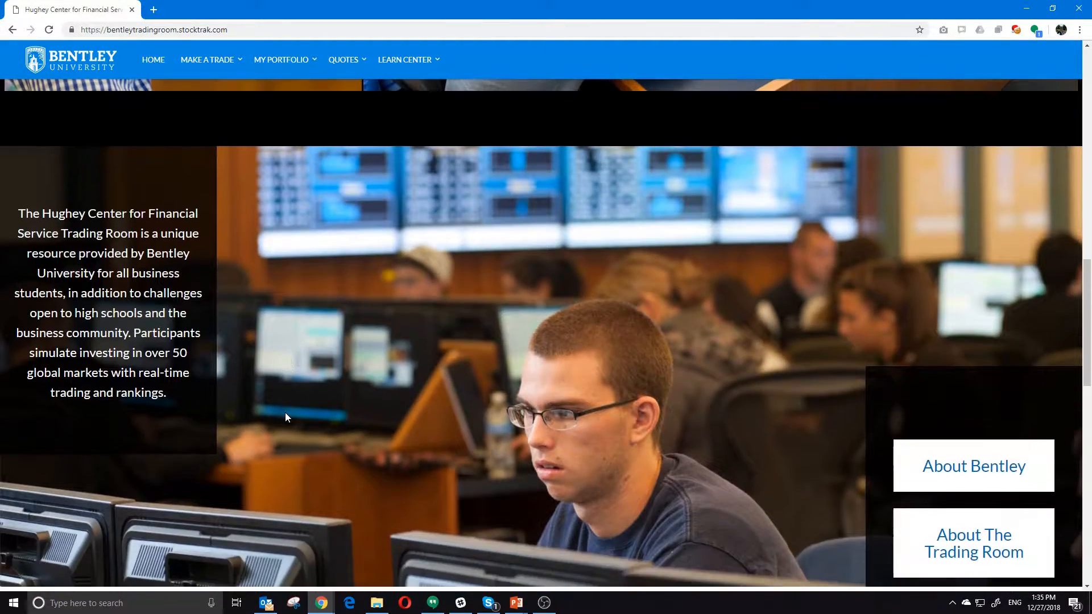
{"action": "scroll", "coordinate": [286, 413], "scroll_direction": "down", "scroll_amount": 1}
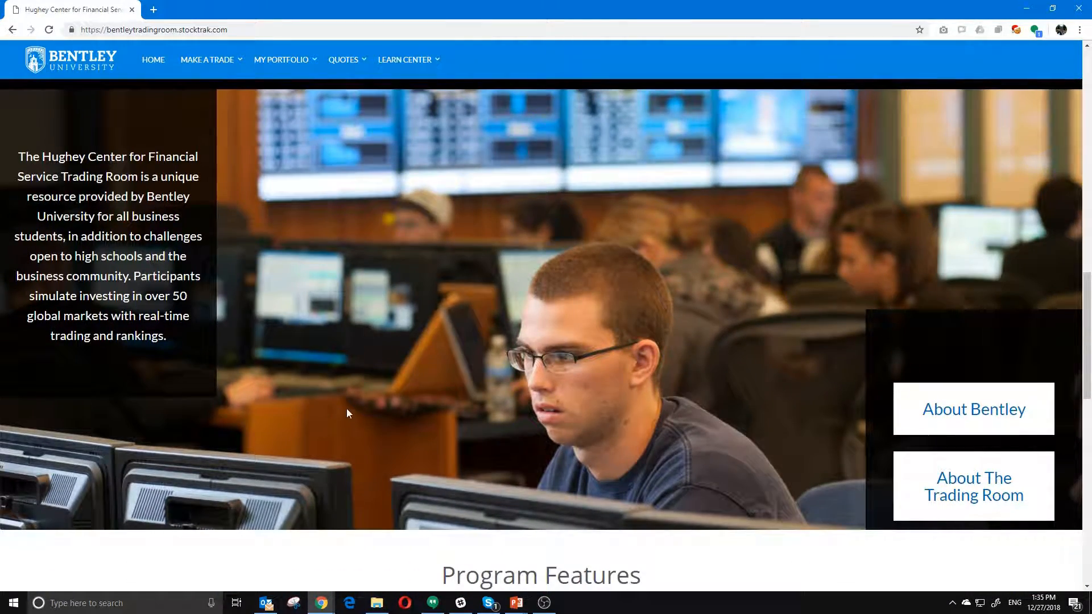
{"action": "scroll", "coordinate": [513, 395], "scroll_direction": "up", "scroll_amount": 8}
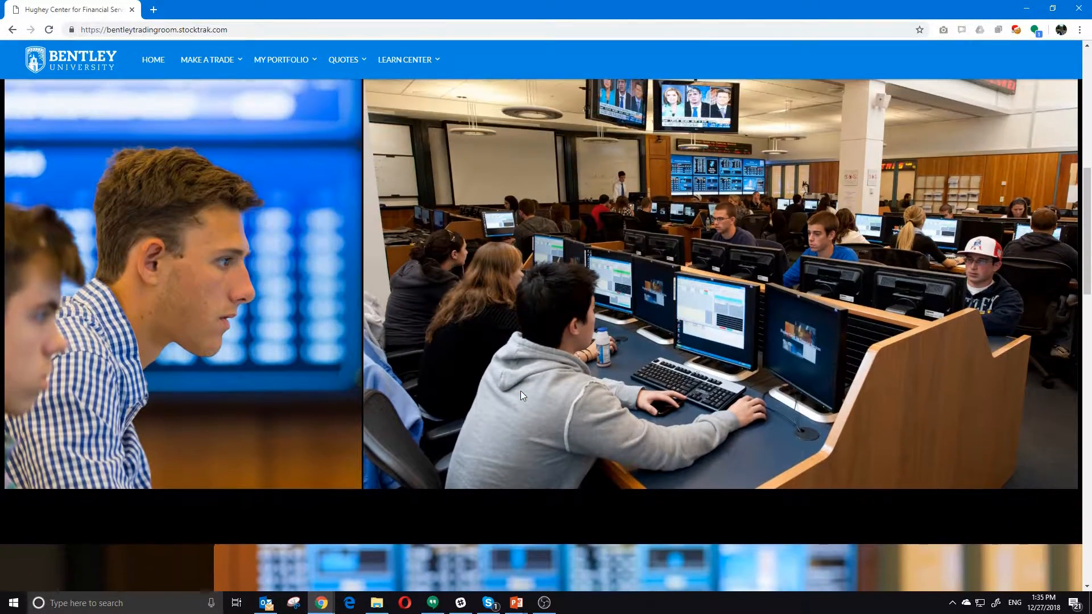
{"action": "scroll", "coordinate": [521, 390], "scroll_direction": "up", "scroll_amount": 3}
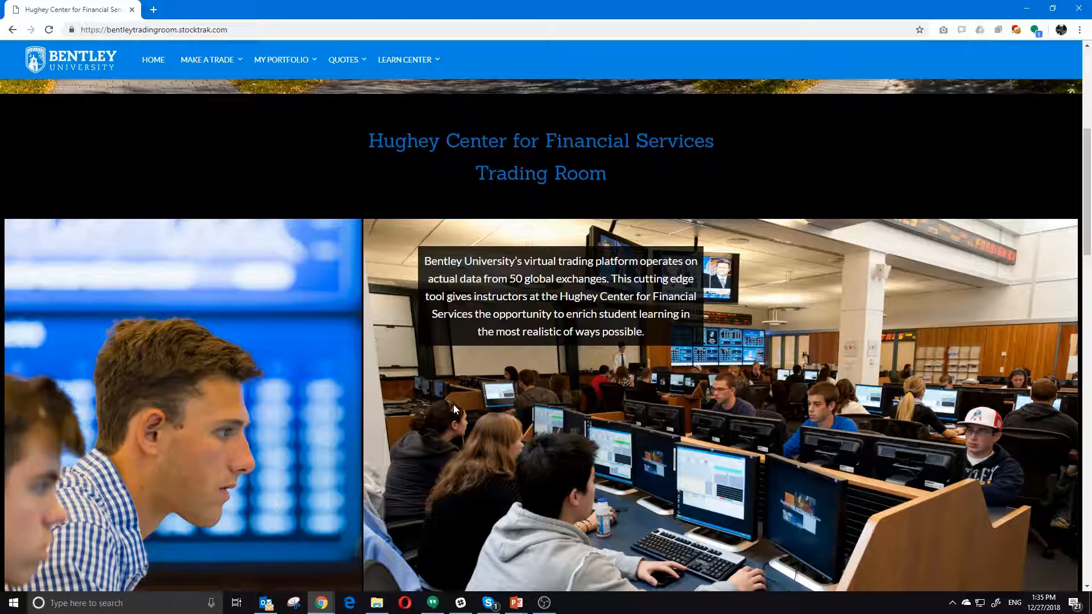
{"action": "scroll", "coordinate": [452, 405], "scroll_direction": "up", "scroll_amount": 7}
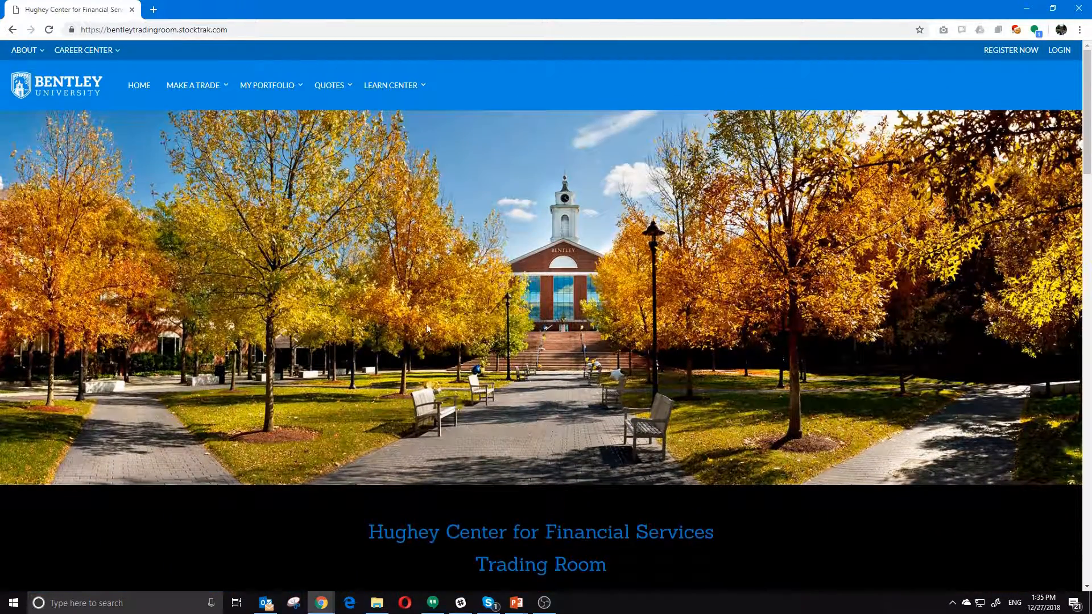
{"action": "scroll", "coordinate": [398, 356], "scroll_direction": "down", "scroll_amount": 6}
{"action": "scroll", "coordinate": [396, 354], "scroll_direction": "down", "scroll_amount": 2}
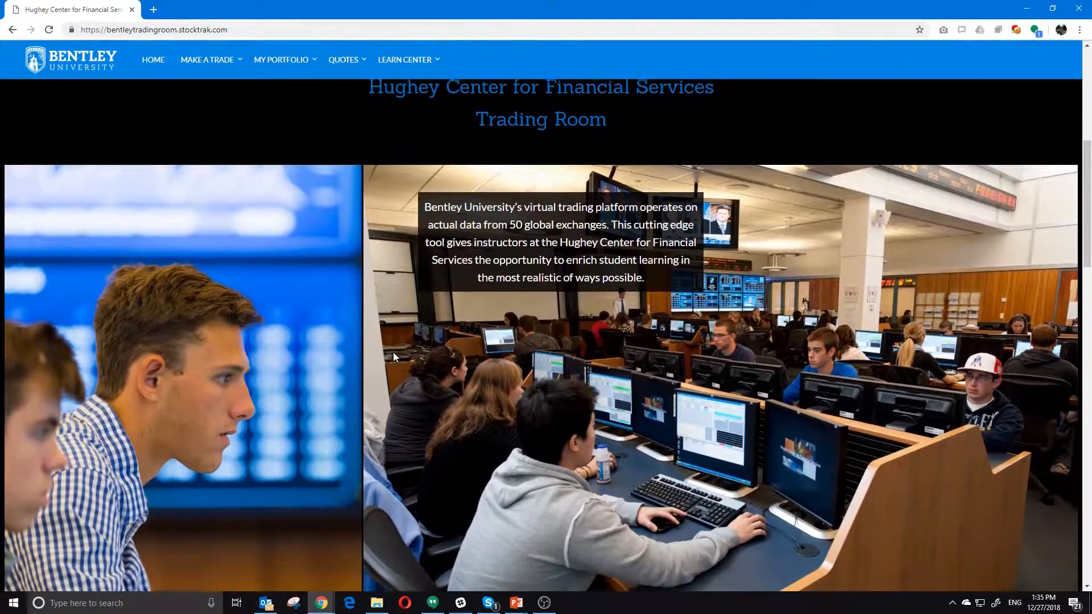